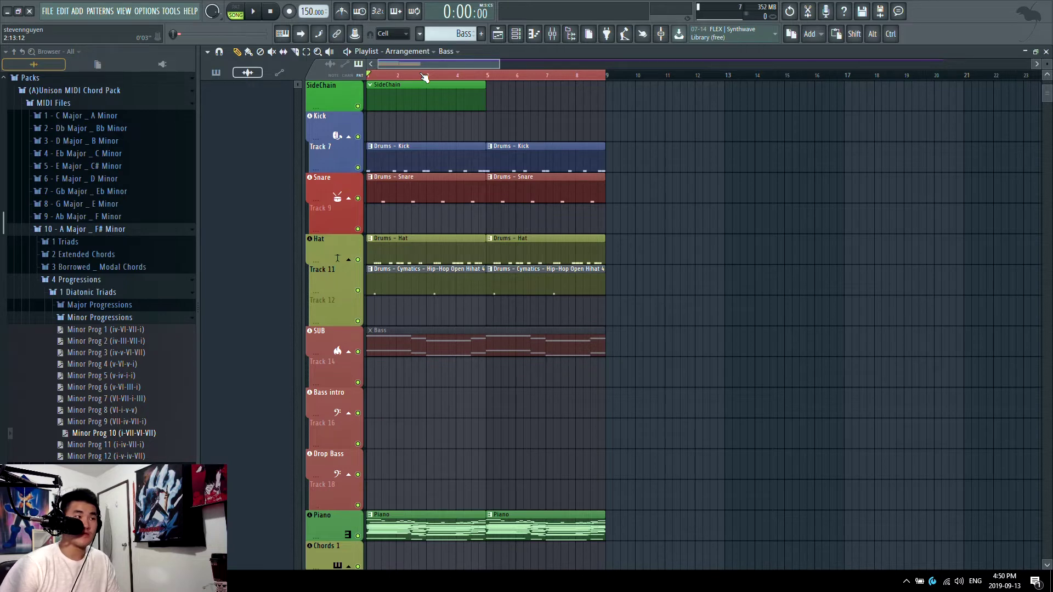
Play the arrangement with the bass clip muted and look over the drum and piano tracks in the playlist.
scroll(426, 74, up, 4)
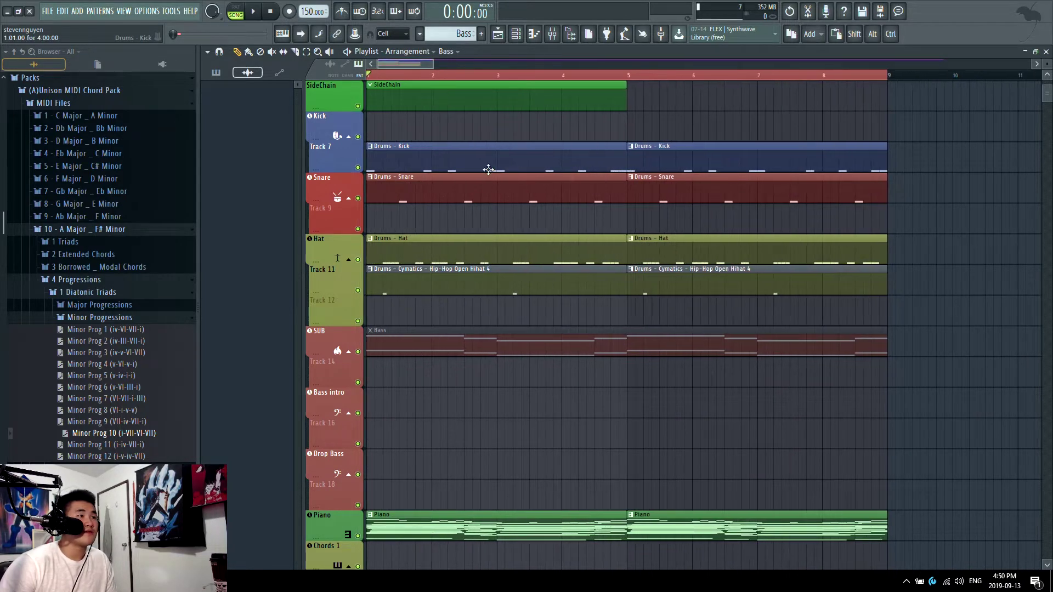
scroll(426, 74, down, 4)
scroll(463, 163, up, 2)
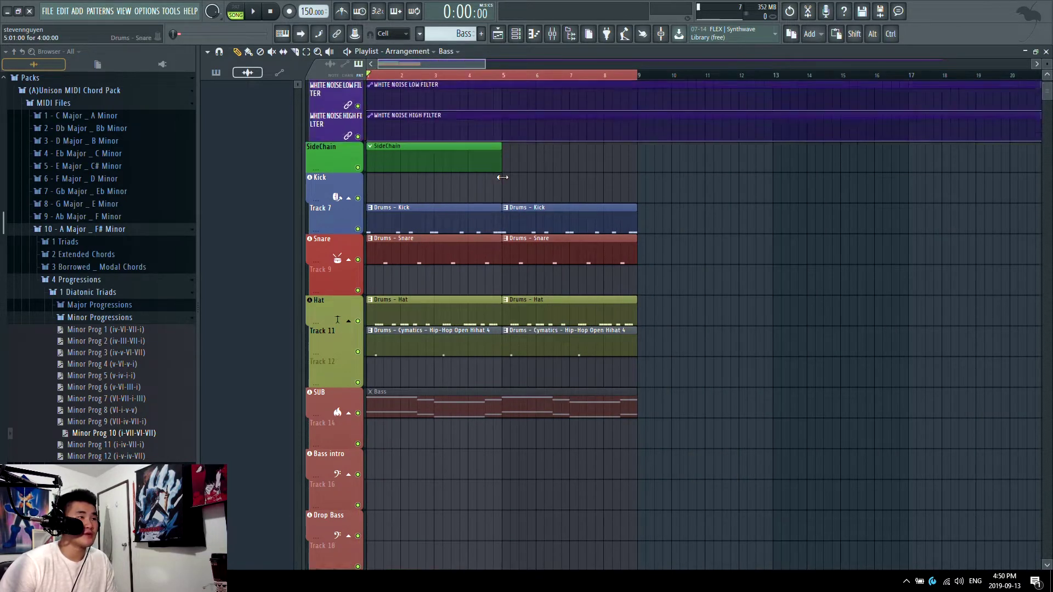
scroll(472, 142, down, 2)
scroll(480, 125, up, 1)
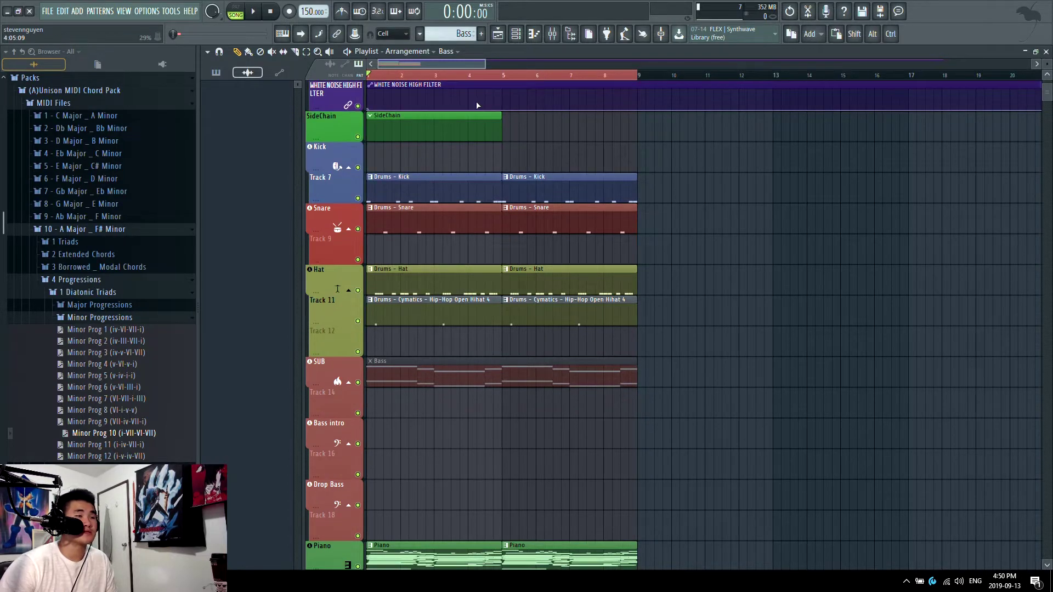
key(space)
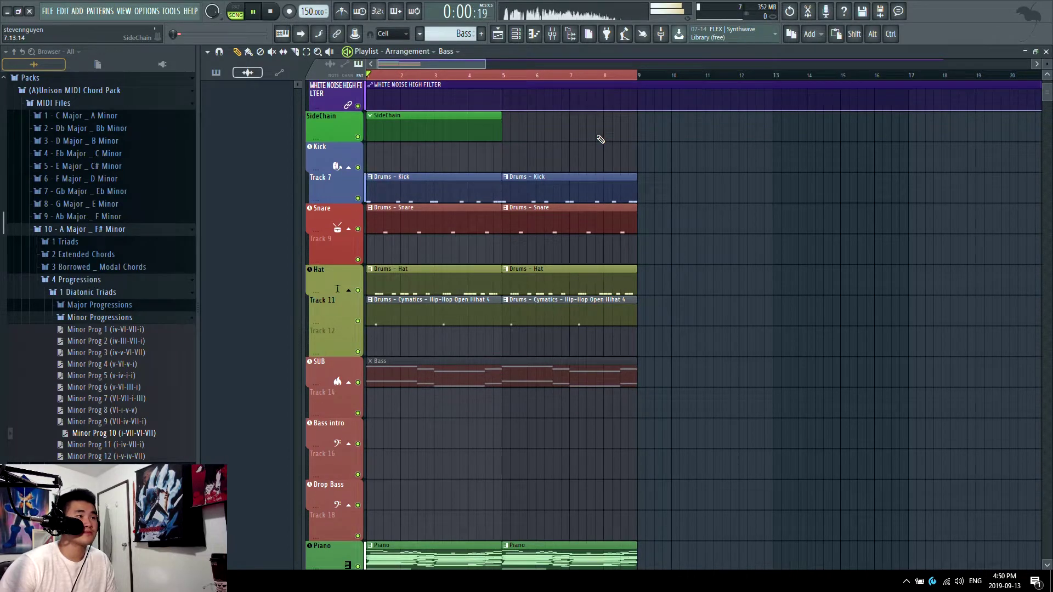
click(552, 37)
click(551, 38)
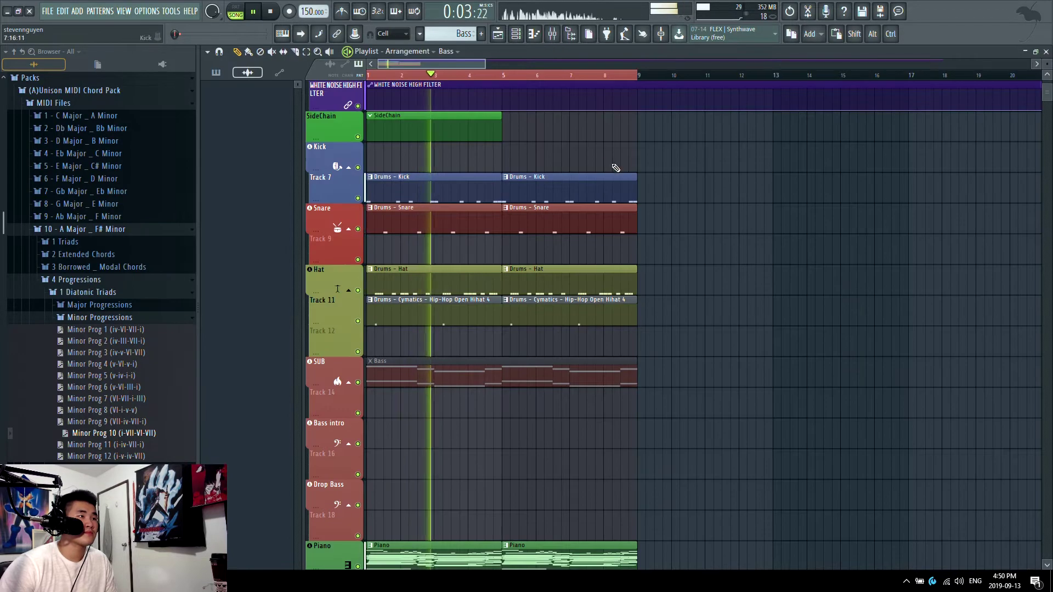
scroll(759, 231, down, 2)
scroll(758, 229, up, 1)
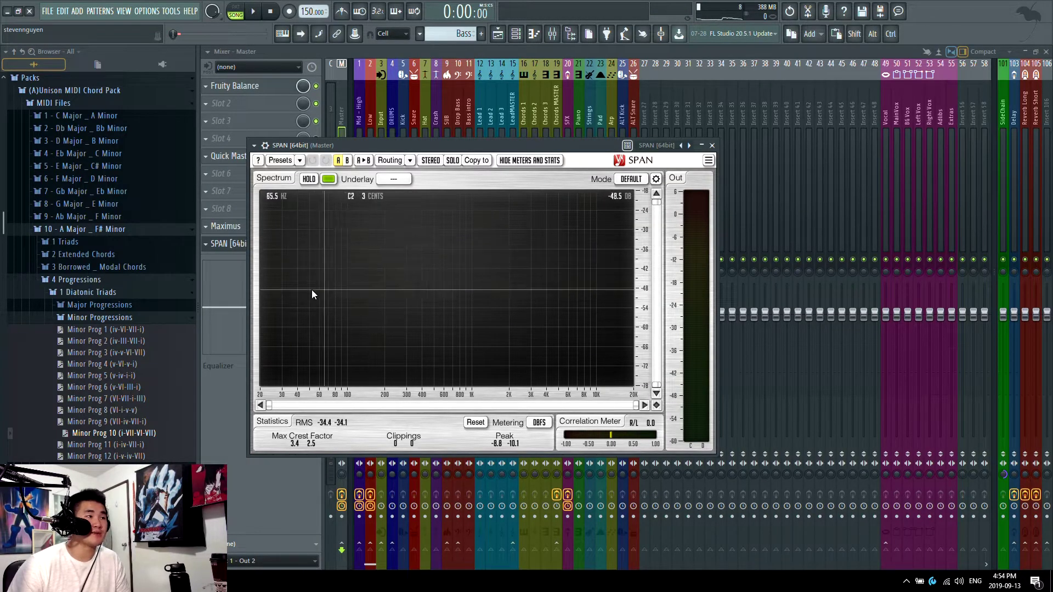
Play the song through SPAN on the master and isolate the low band around 98 Hz to examine it.
key(space)
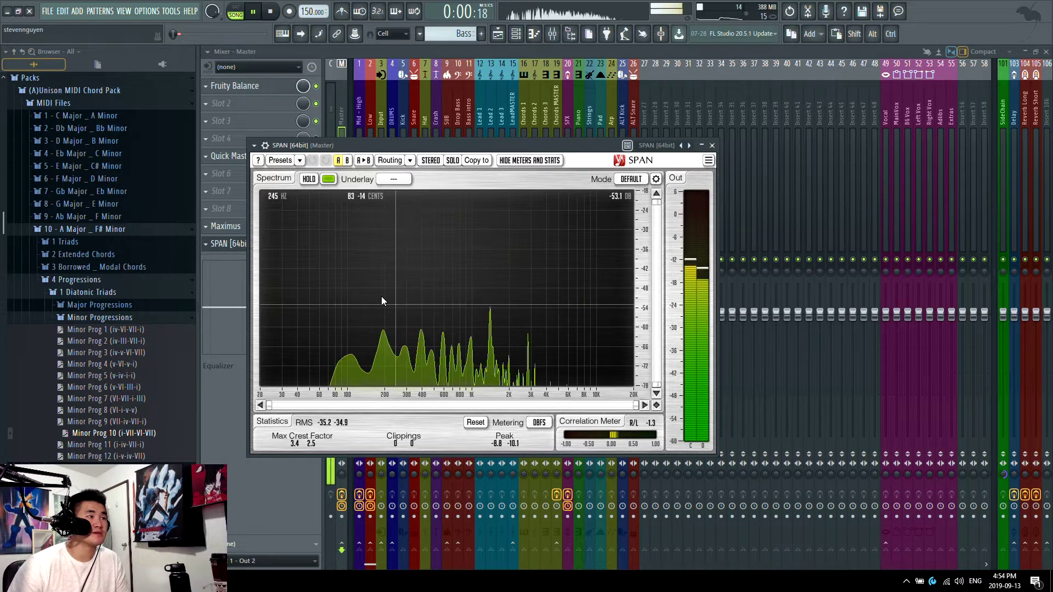
ctrl+click(347, 285)
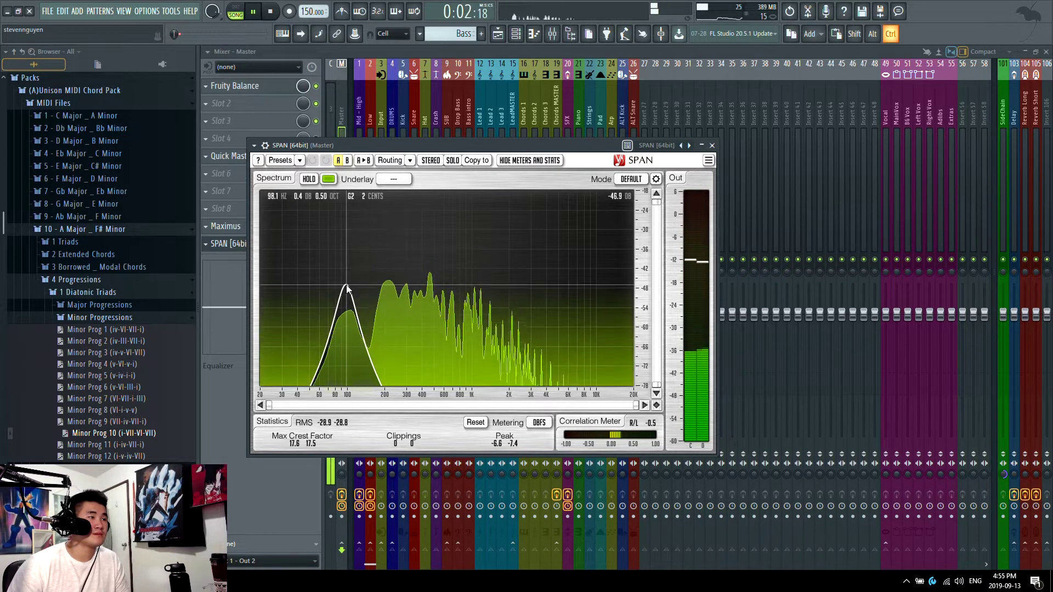
mouse_move(347, 285)
mouse_down()
mouse_move(367, 276)
mouse_move(341, 279)
mouse_up()
key(space)
key(Escape)
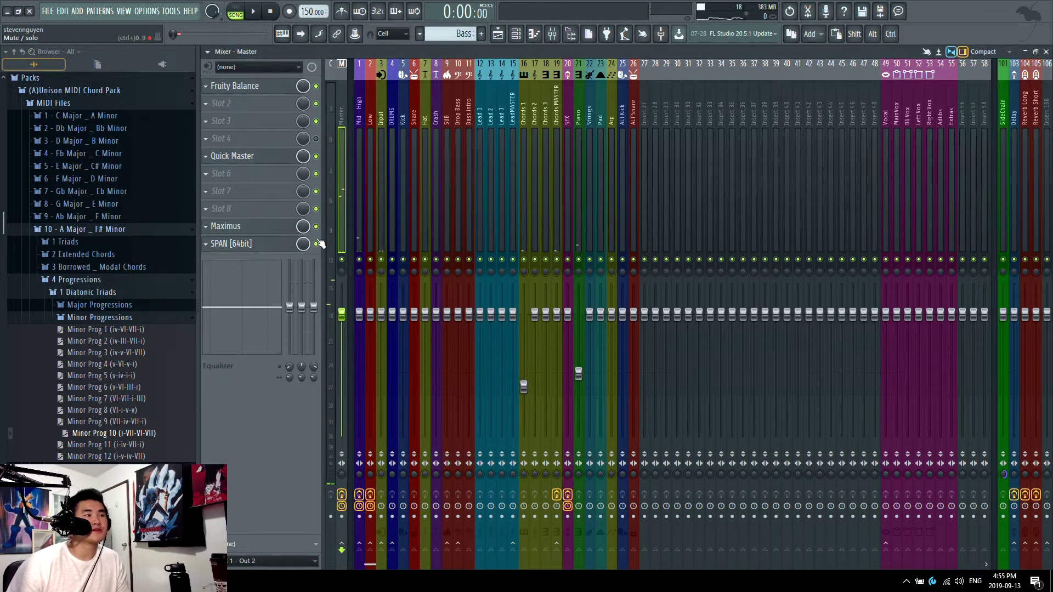
Delete the SPAN analyzer from the Master mixer track.
click(207, 245)
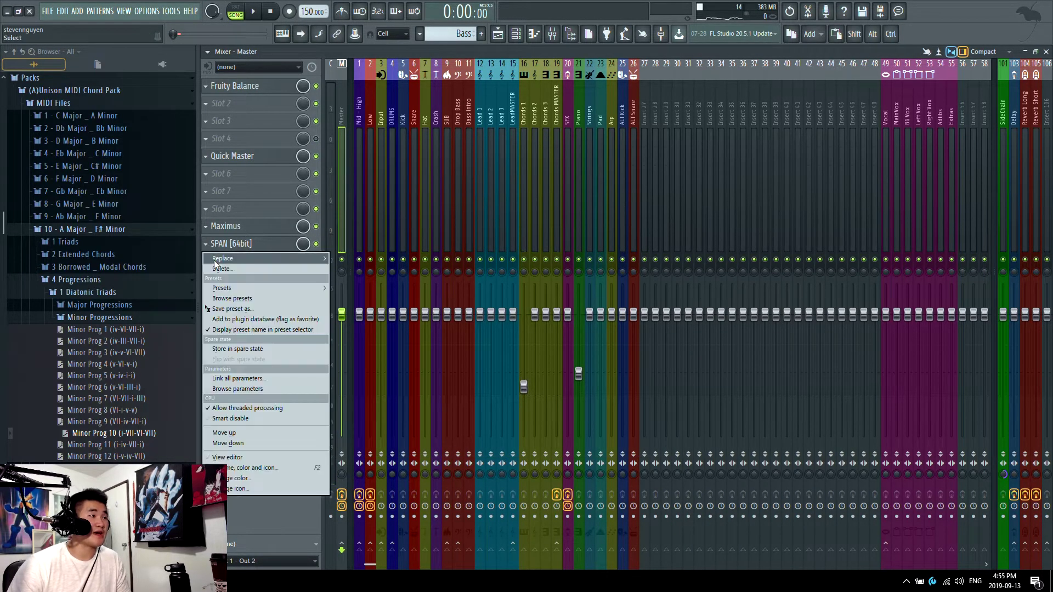
click(228, 268)
key(Return)
Load Fruity Parametric EQ 2 into the first effect slot of the Piano mixer track.
click(581, 150)
click(277, 108)
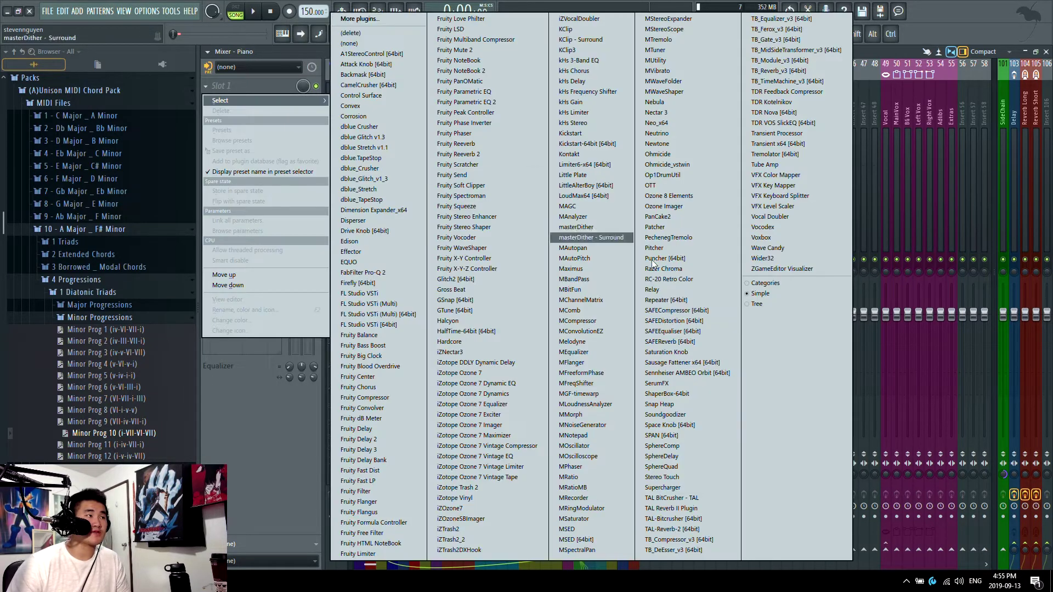
click(496, 103)
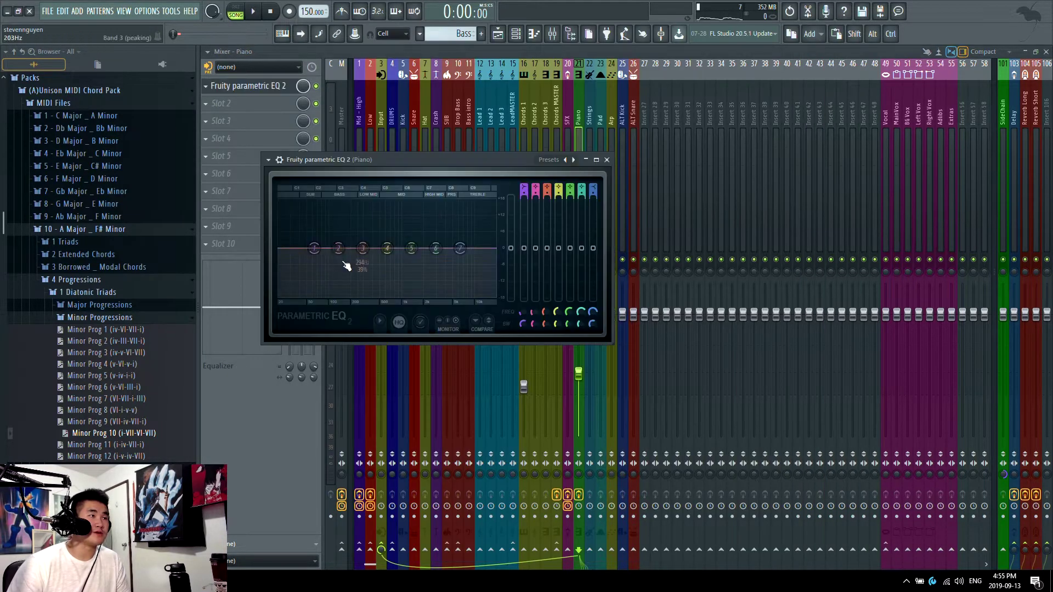
Turn band 1 of the piano's EQ into a high-pass filter with a steep slope.
right_click(314, 248)
mouse_move(331, 277)
click(375, 308)
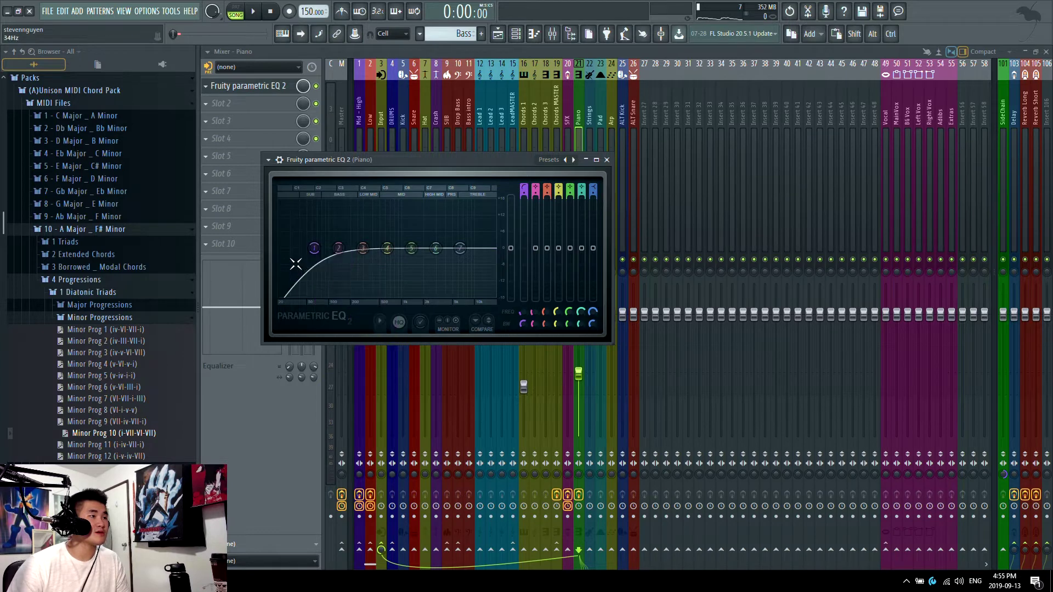
right_click(314, 248)
click(367, 288)
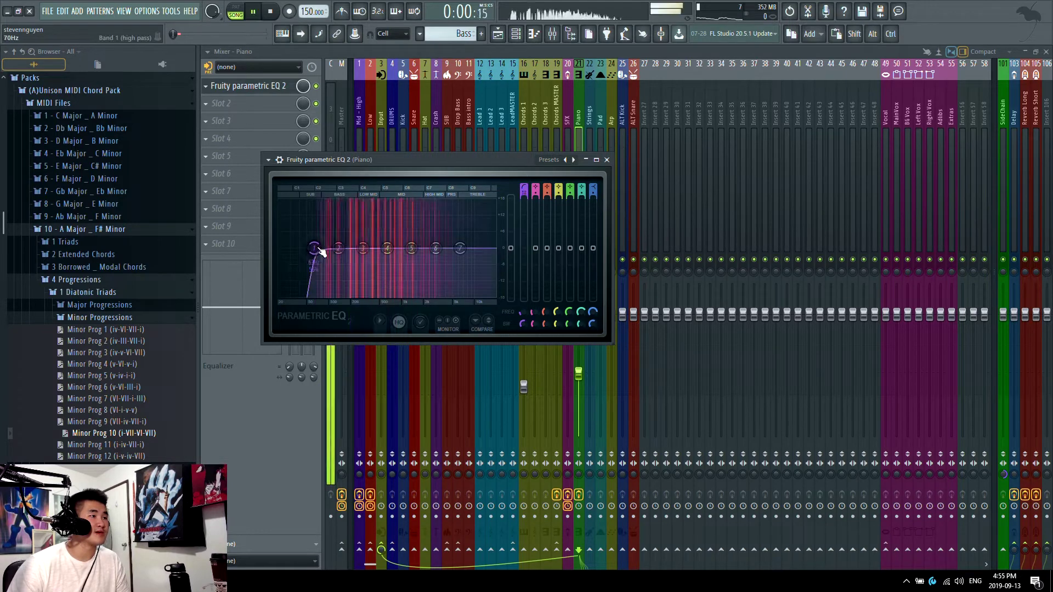
click(606, 160)
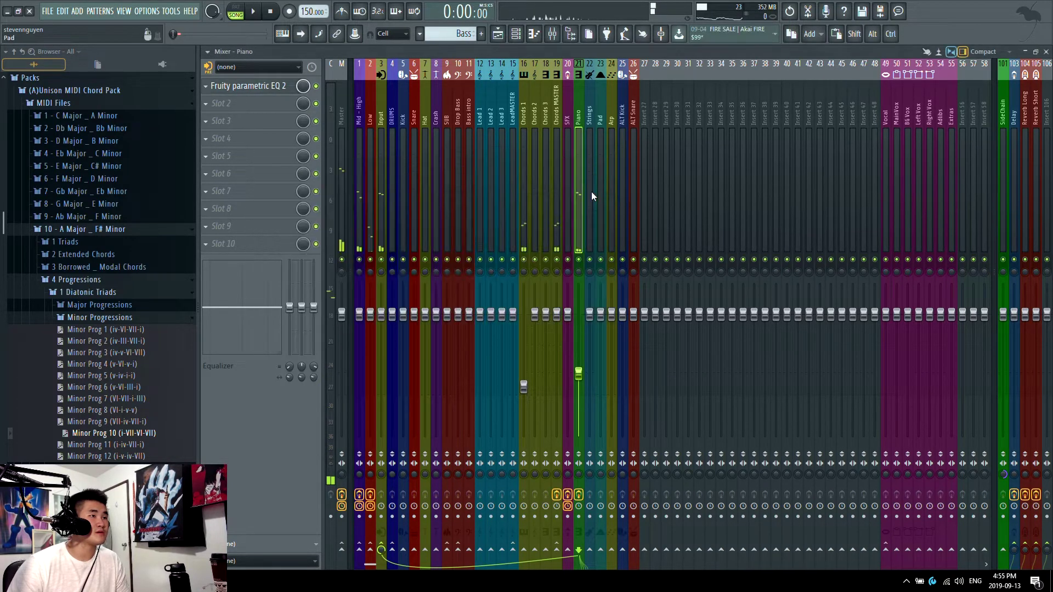
Raise the piano EQ's high-pass cutoff to just below band 2 while the song plays.
key(space)
click(247, 85)
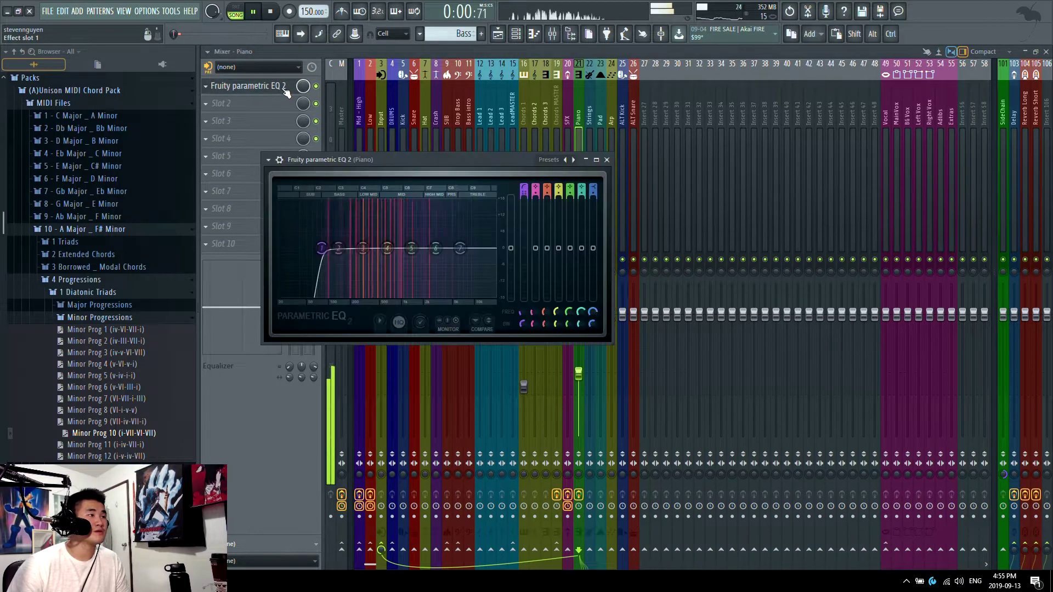
drag(332, 249, 333, 249)
key(space)
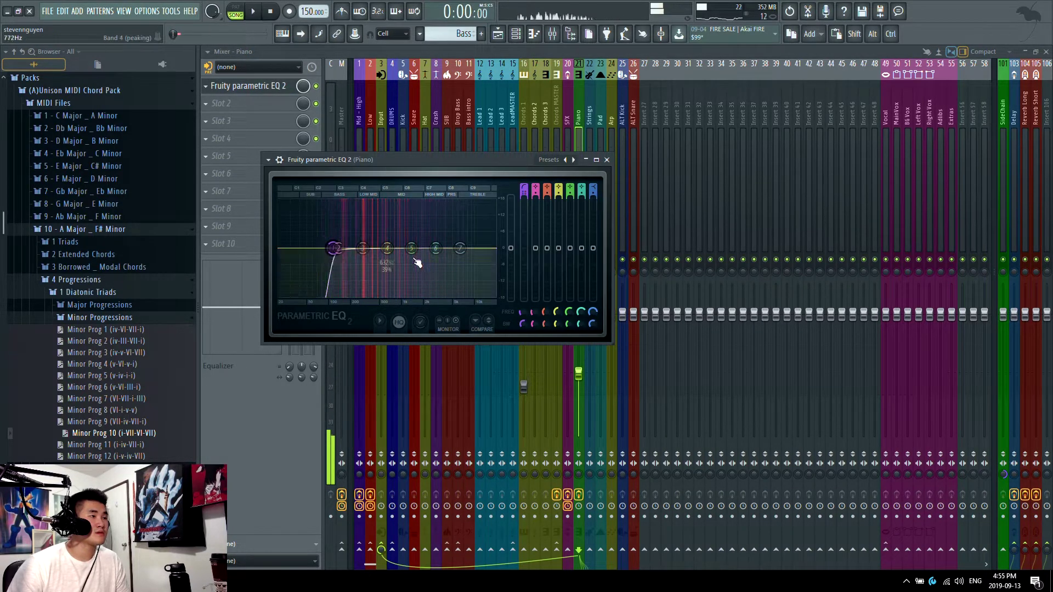
key(Escape)
Raise the high-pass cutoff on the Chords MASTER track's EQ to 154 Hz and unmute the Piano mixer track.
click(559, 234)
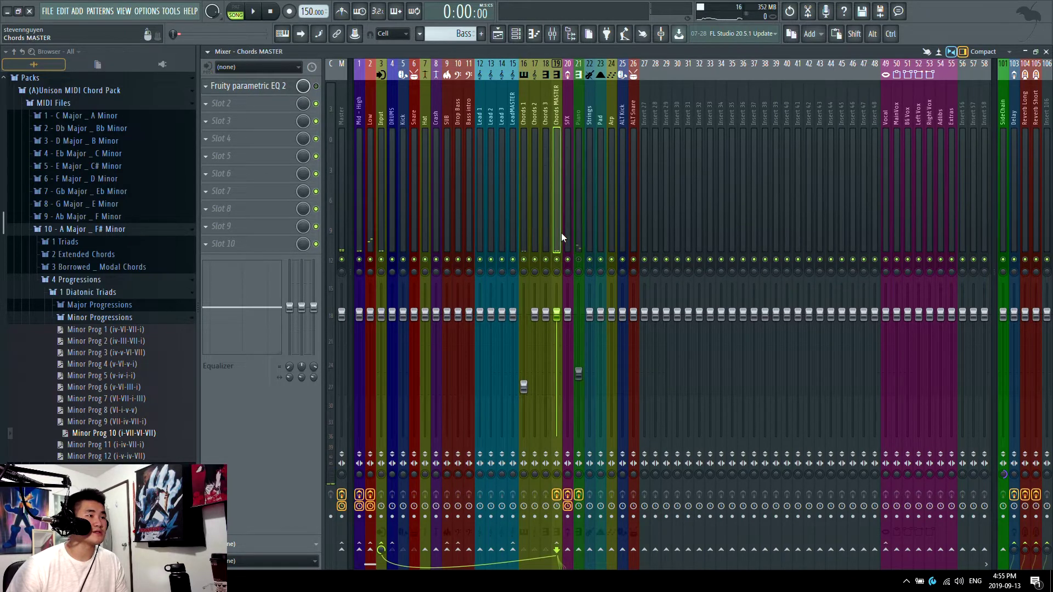
key(space)
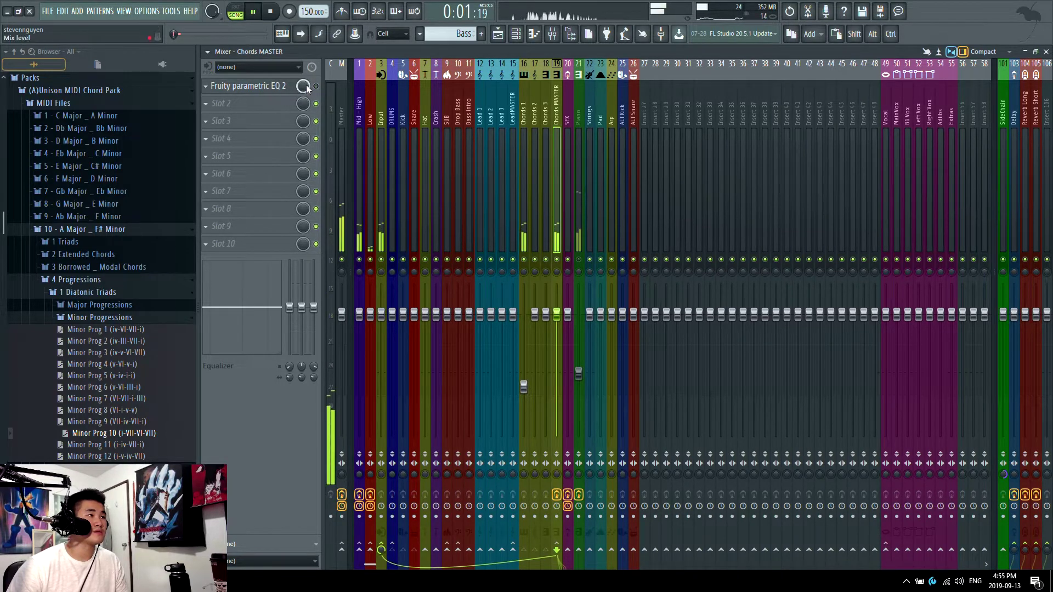
click(261, 88)
key(space)
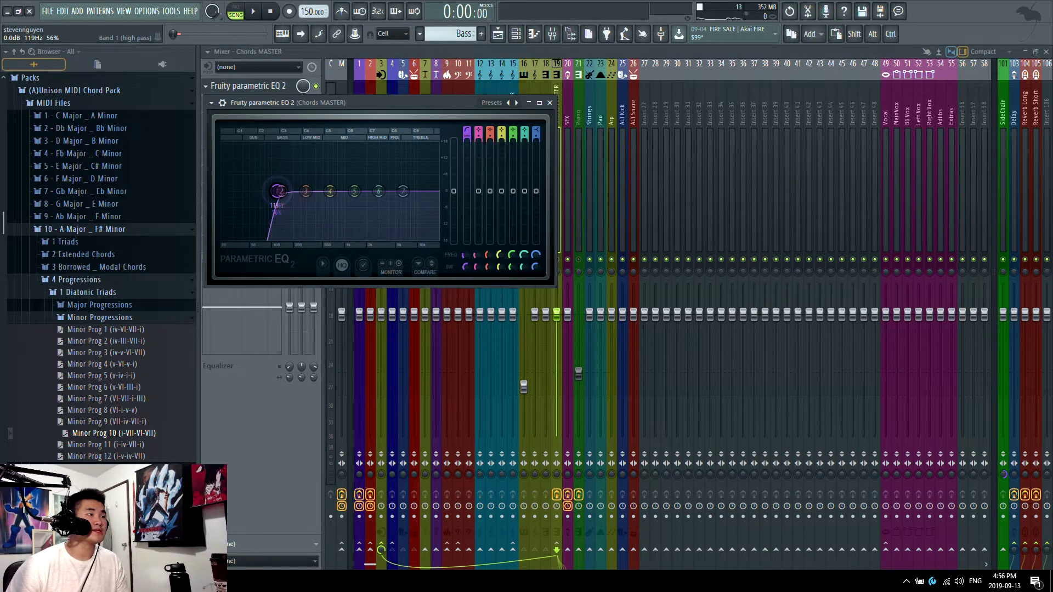
drag(277, 192, 278, 192)
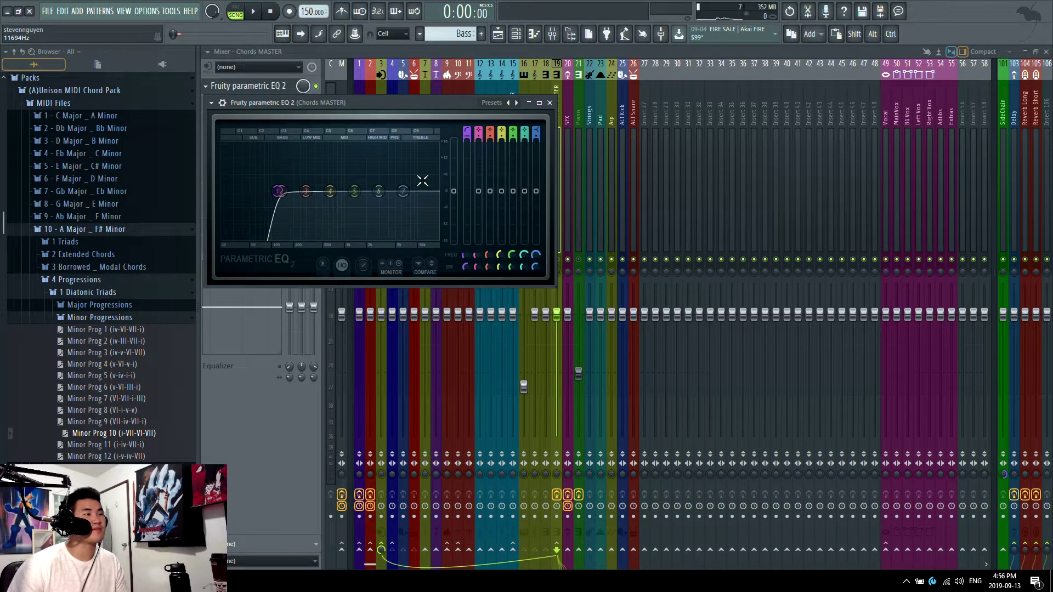
key(space)
drag(267, 209, 284, 191)
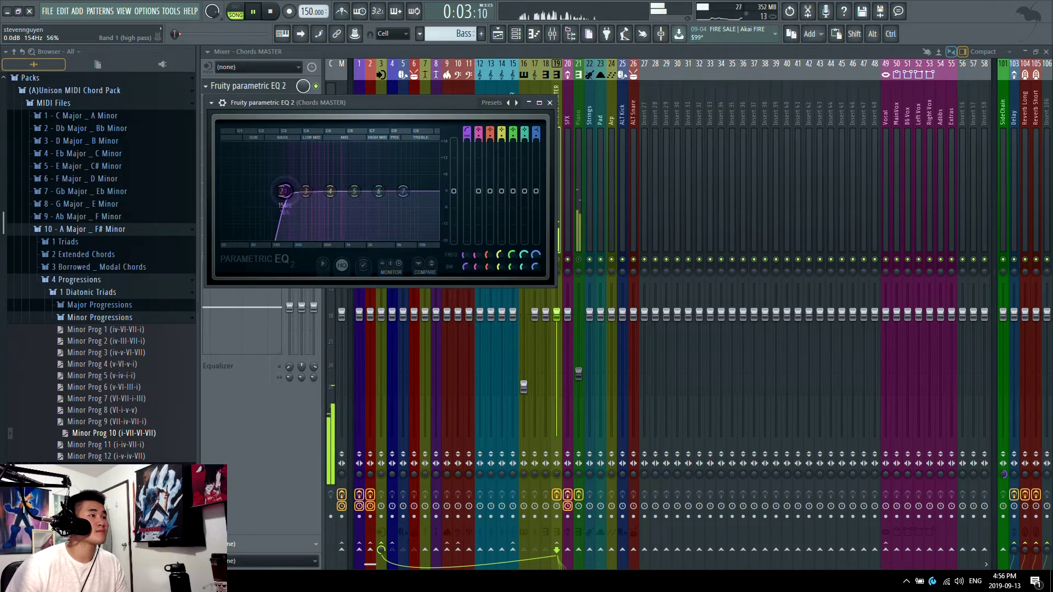
key(Escape)
key(space)
click(578, 260)
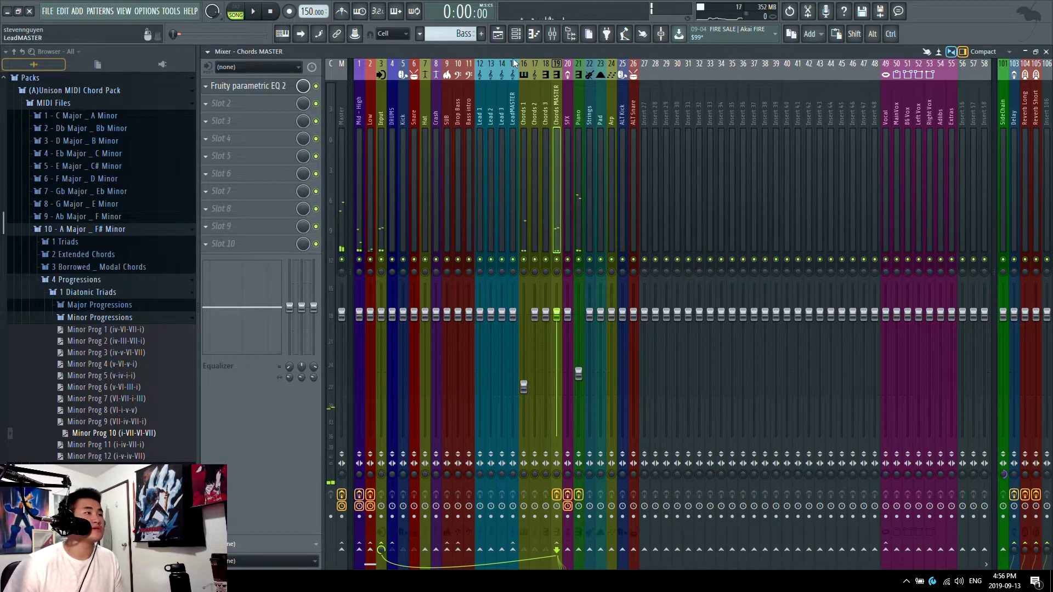
Play the soloed Piano track in the playlist and turn all playlist tracks back on.
key(space)
click(500, 34)
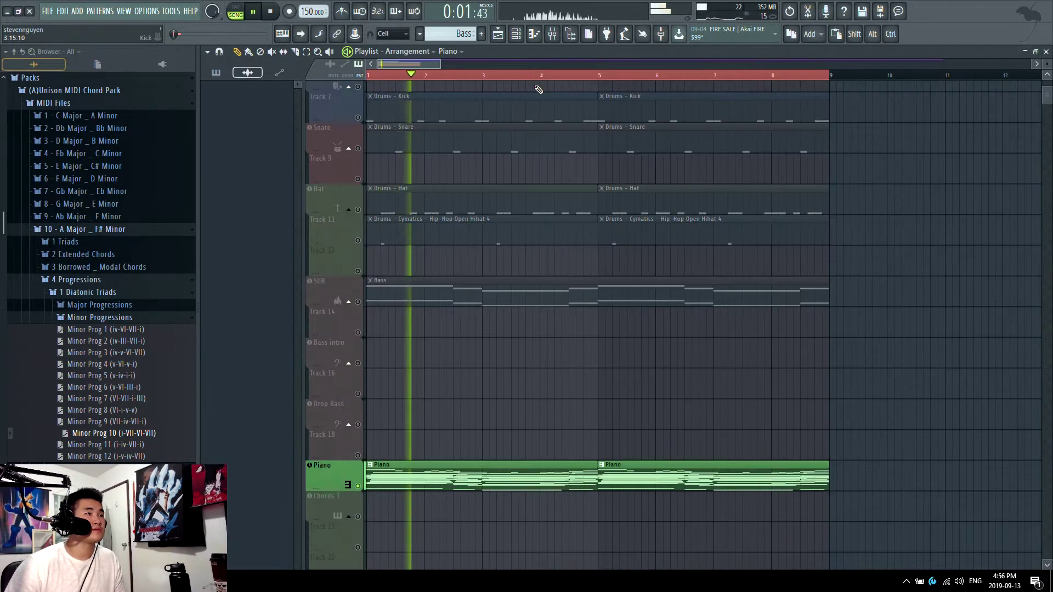
scroll(382, 351, up, 2)
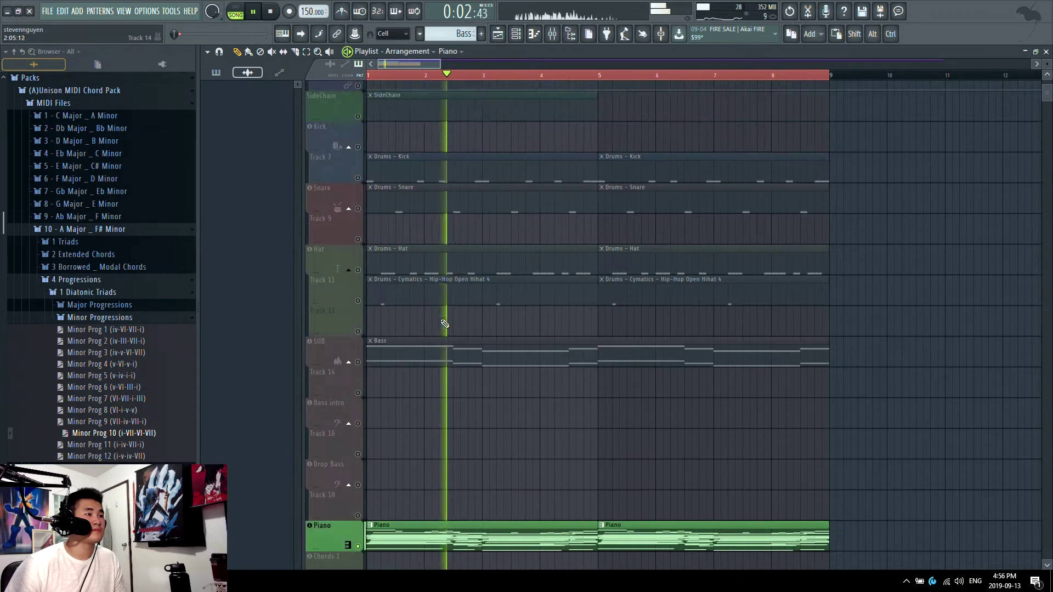
key(space)
right_click(358, 363)
right_click(358, 363)
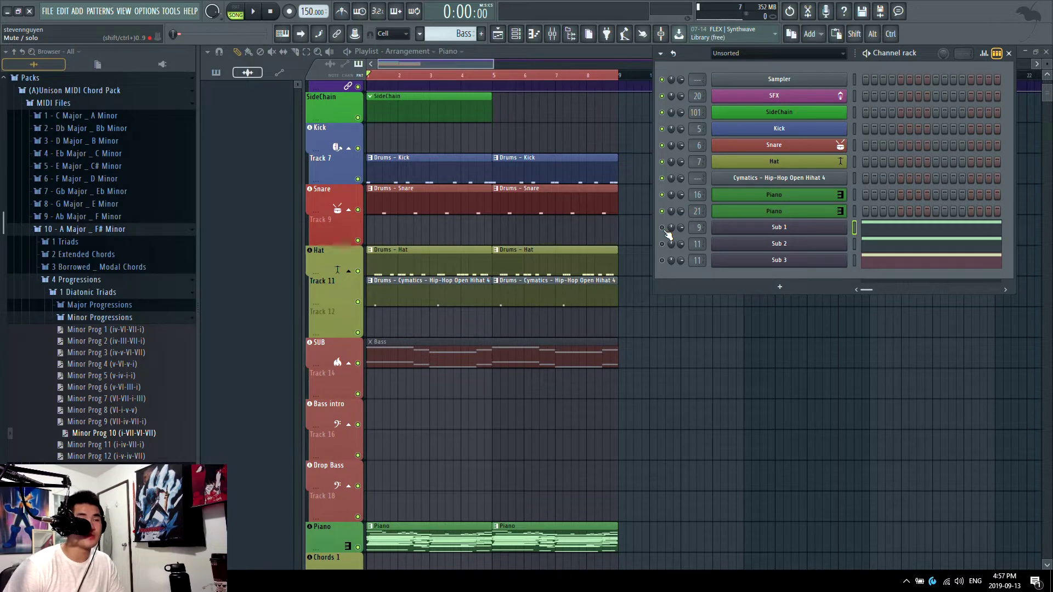
Examine the synth instruments behind the Sub 1, Sub 2 and Sub 3 channels.
click(732, 236)
click(828, 246)
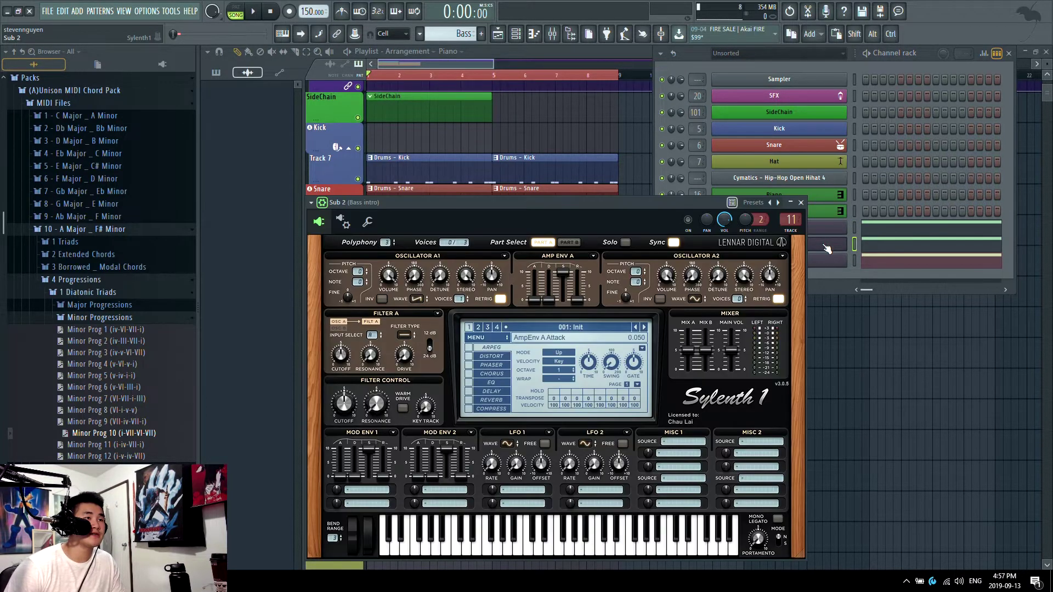
click(832, 249)
click(826, 262)
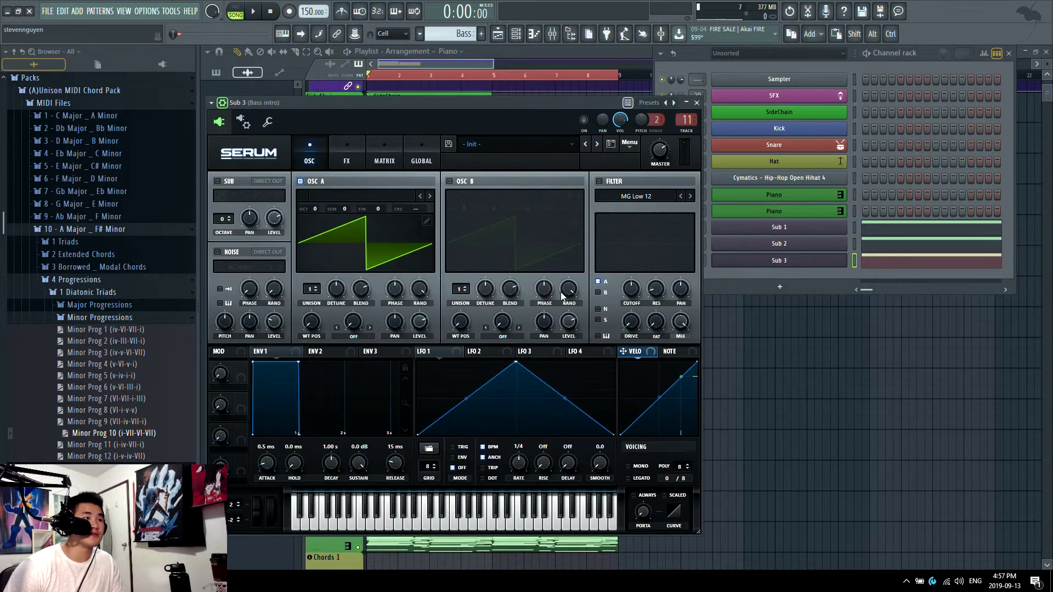
click(698, 103)
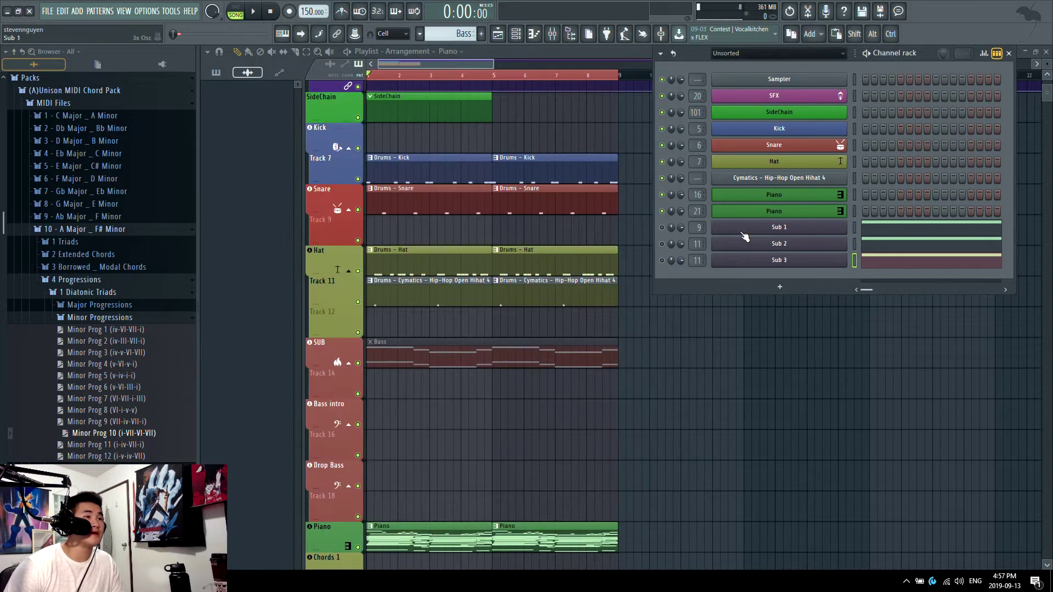
click(742, 232)
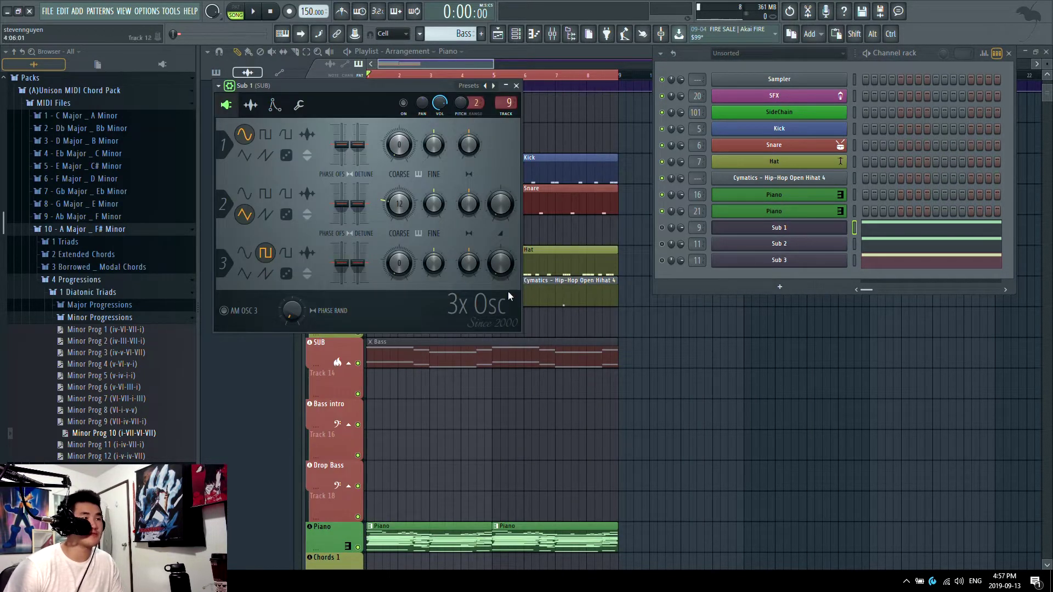
click(768, 227)
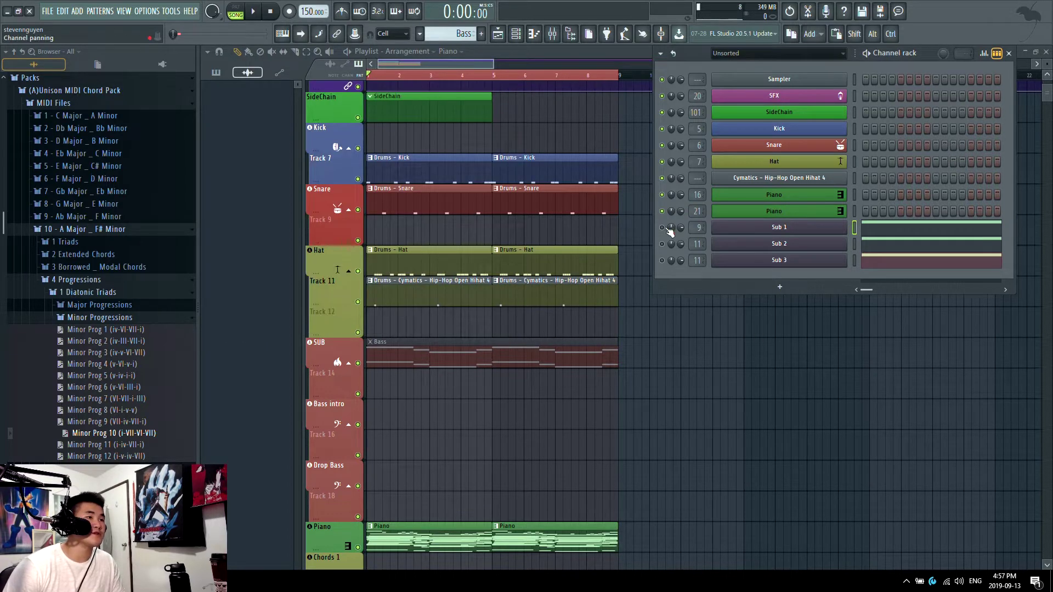
Open the Piano pattern's notes and switch to the Bass pattern to examine the Sub 1 notes.
scroll(439, 479, down, 1)
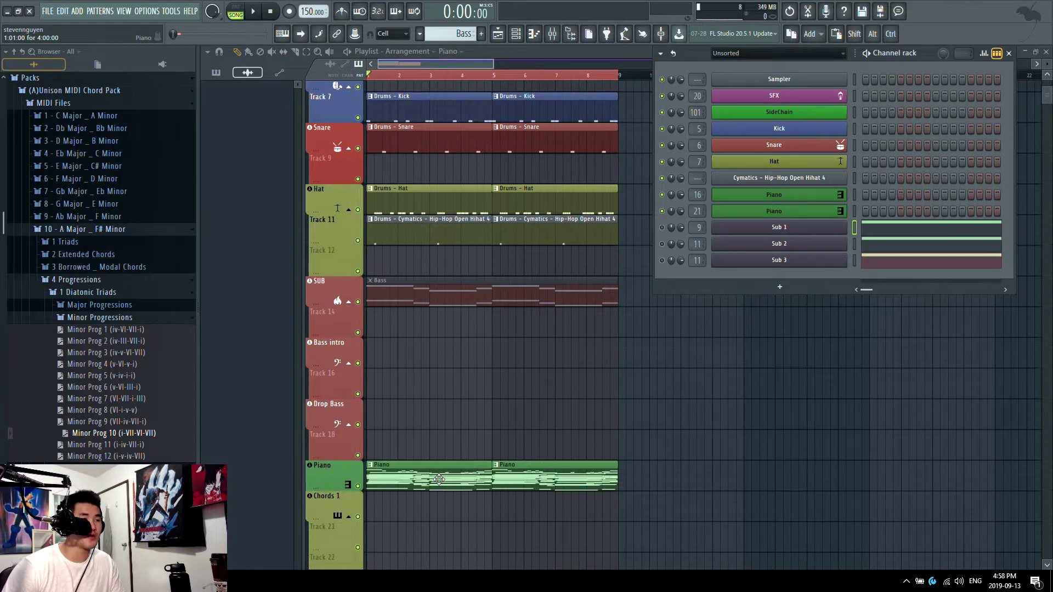
double_click(439, 480)
click(422, 33)
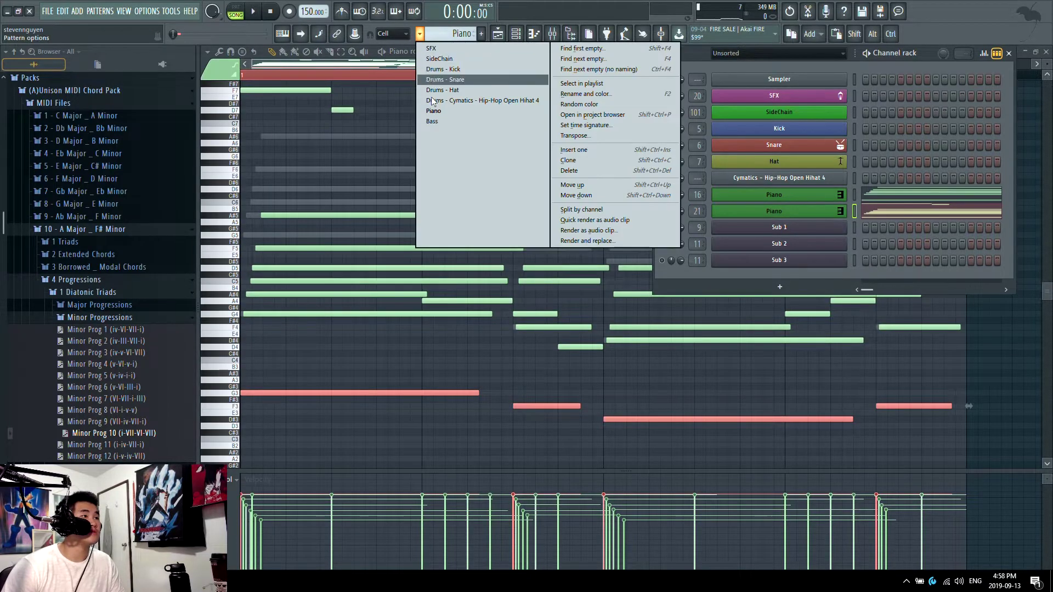
click(444, 110)
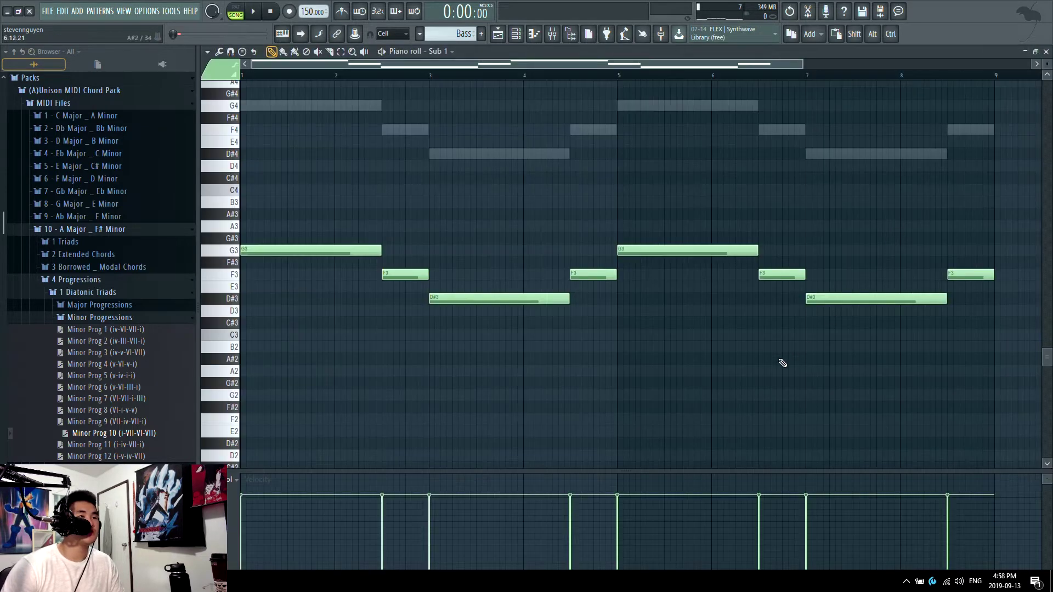
scroll(609, 373, down, 2)
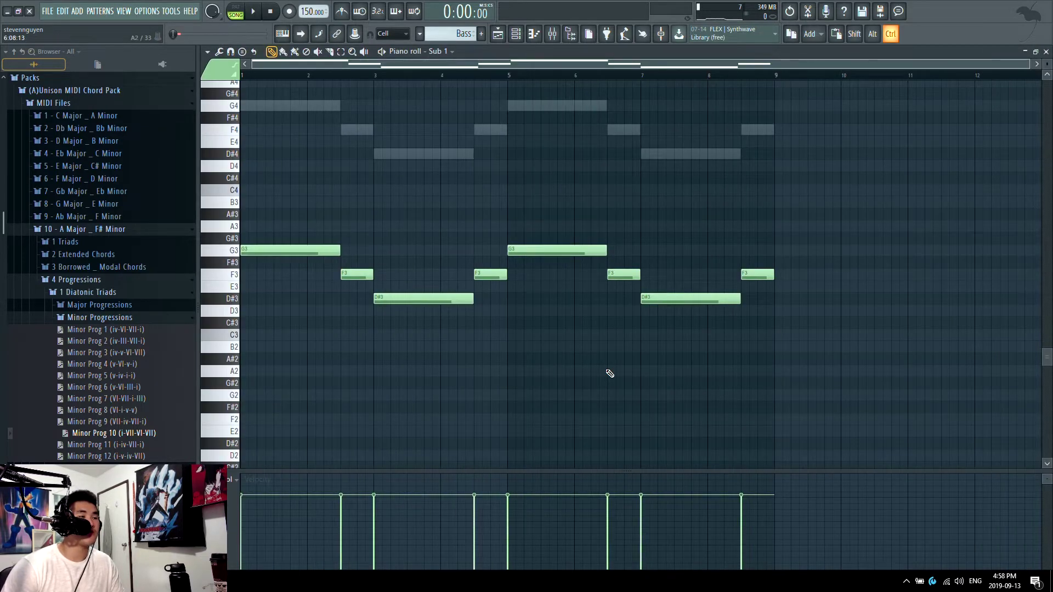
Select all the Sub 1 notes, open the 3x Osc channel's synth and audition oscillator 1's coarse pitch in the song.
key(ctrl+a)
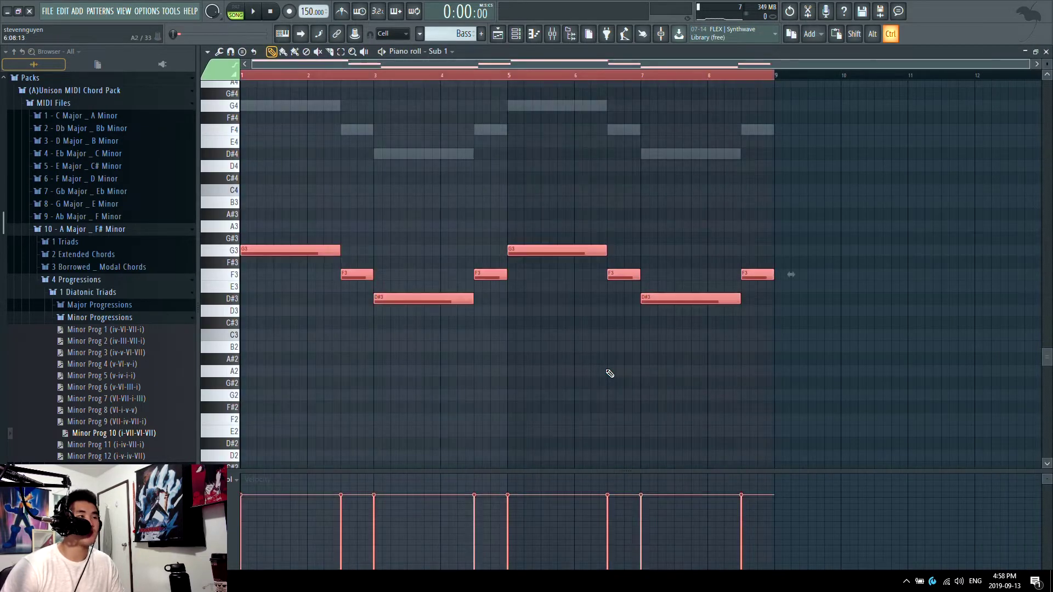
click(516, 34)
click(789, 229)
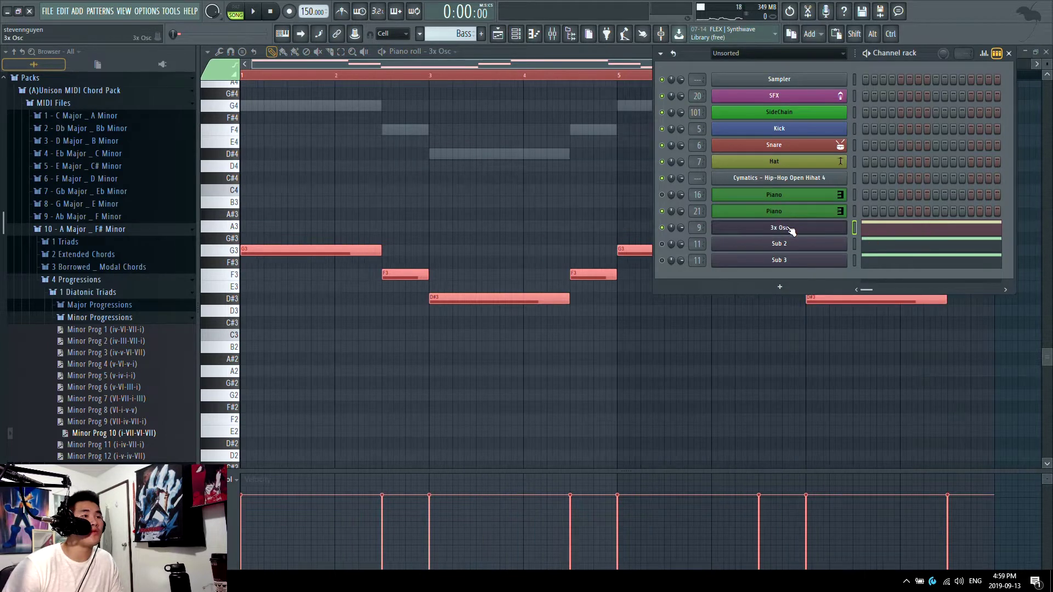
drag(376, 88, 452, 82)
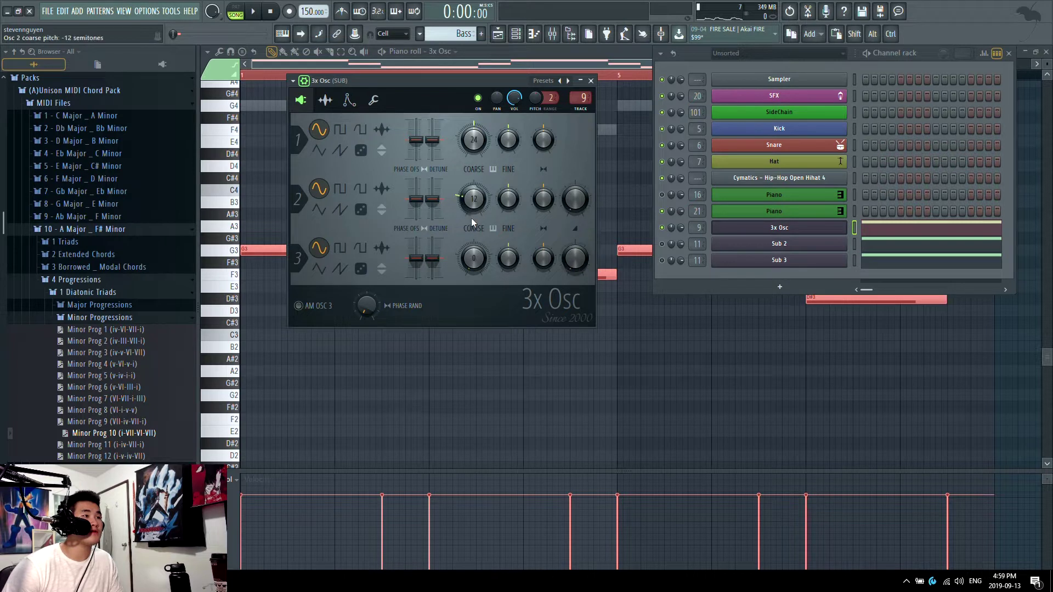
drag(475, 139, 475, 139)
key(space)
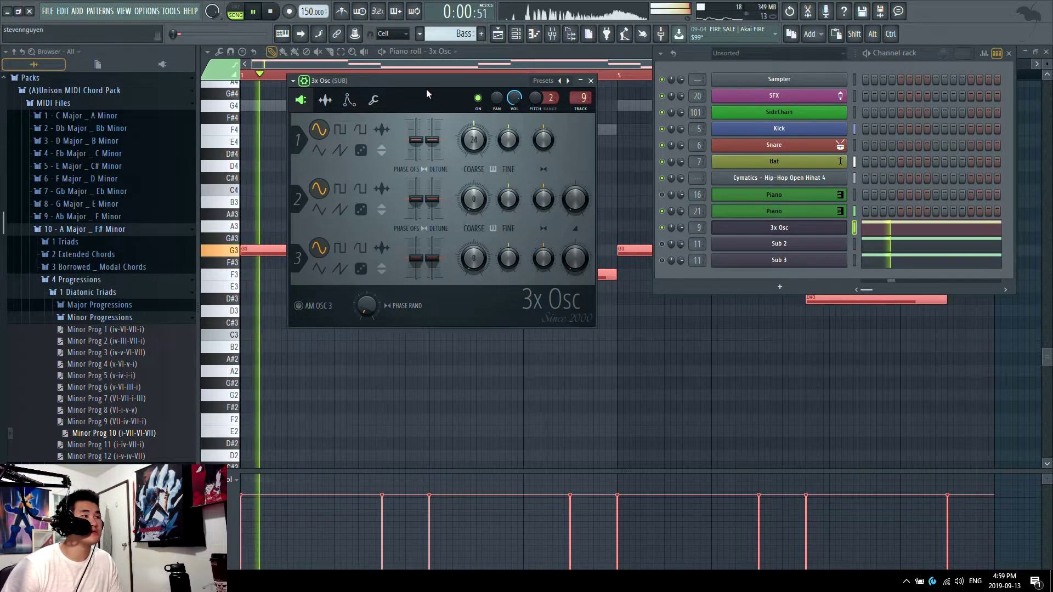
key(space)
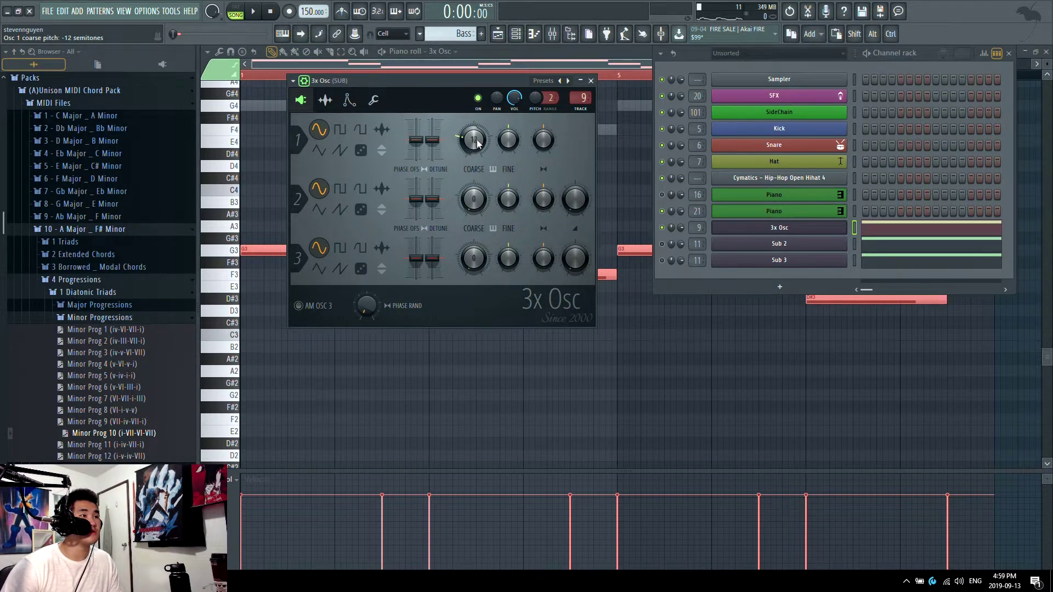
Compare the sub with oscillator 1's coarse pitch at -12 semitones and at 0 during playback, keeping 0.
key(space)
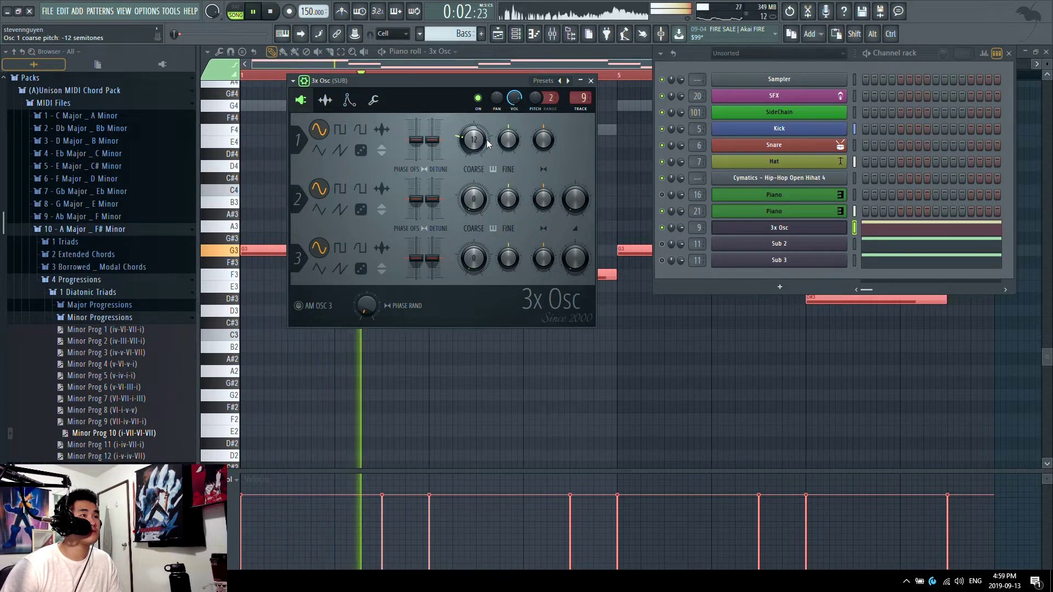
key(space)
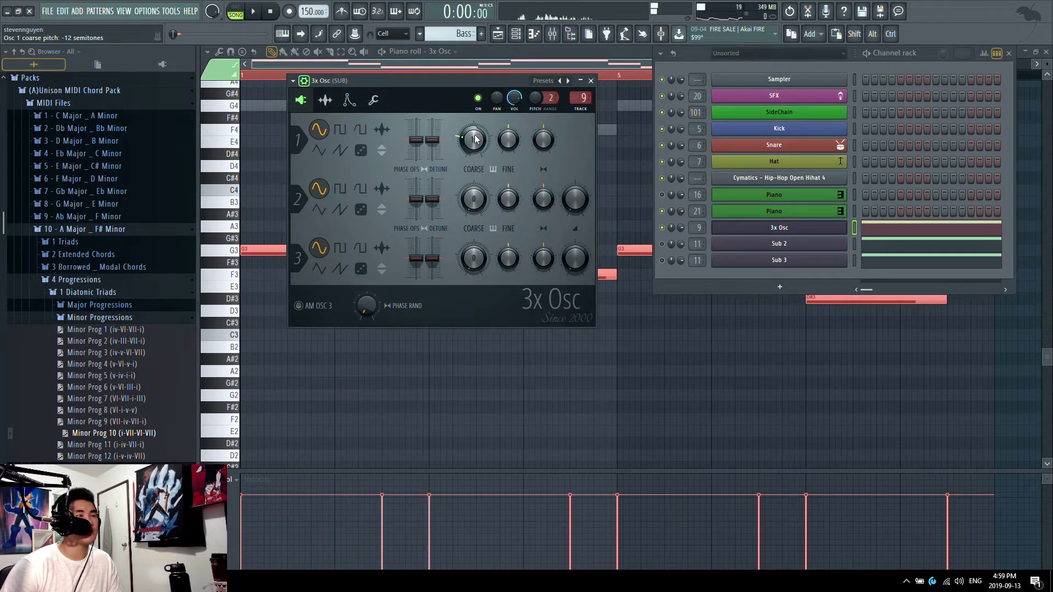
key(space)
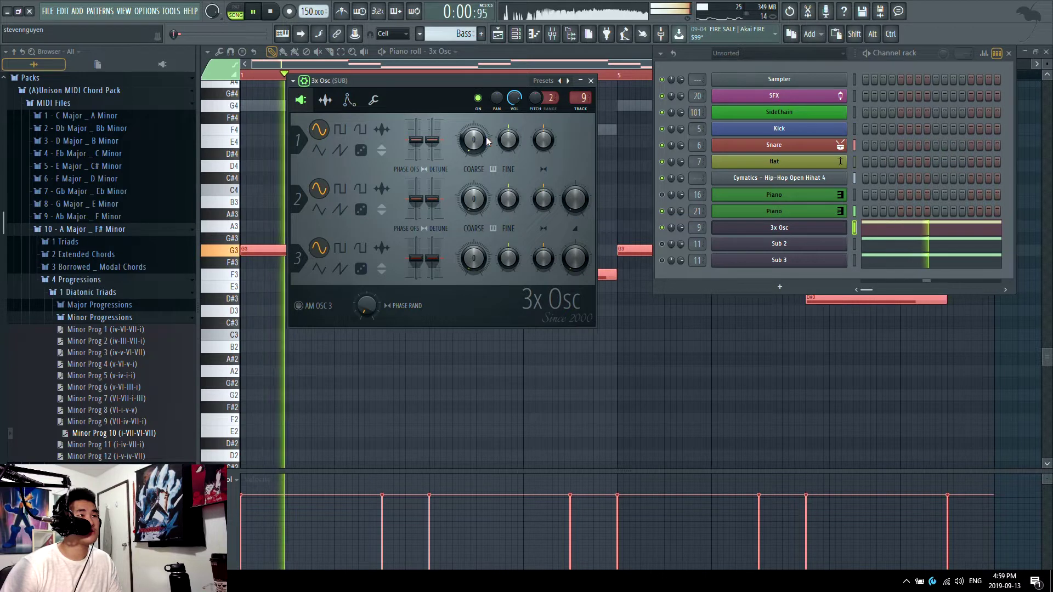
key(space)
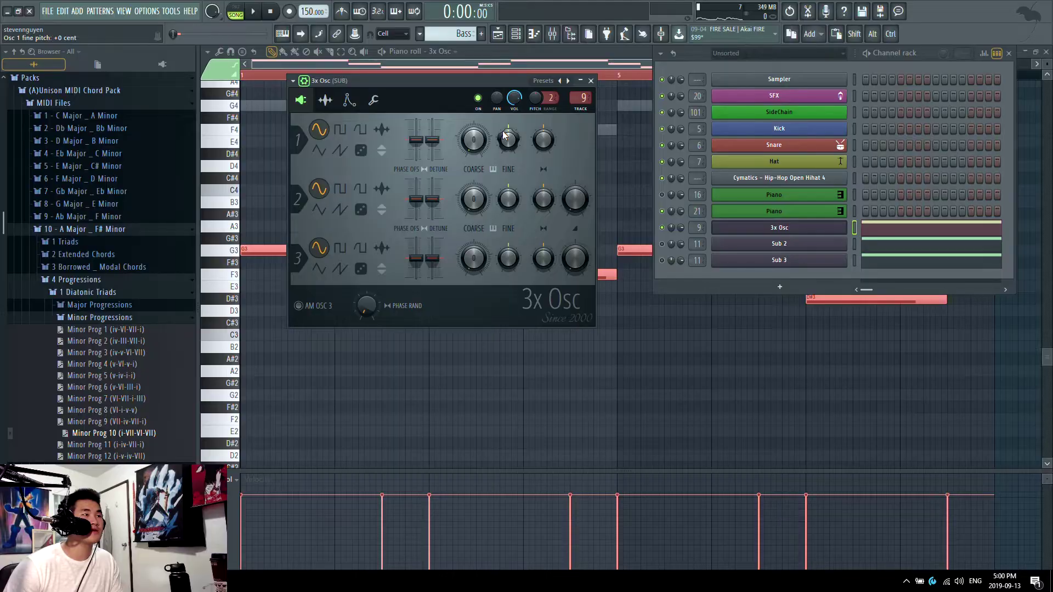
key(space)
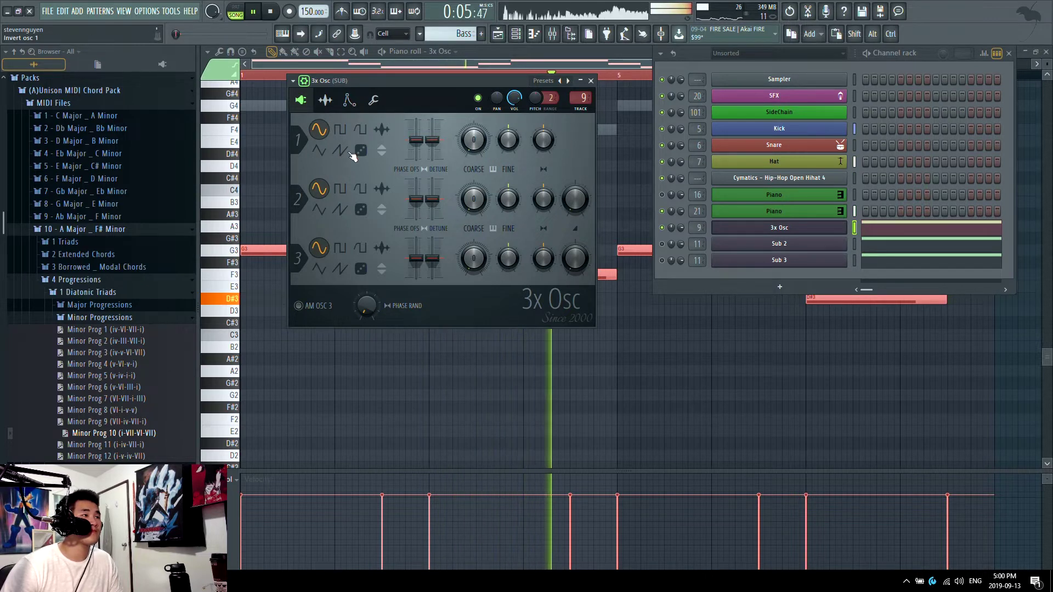
key(space)
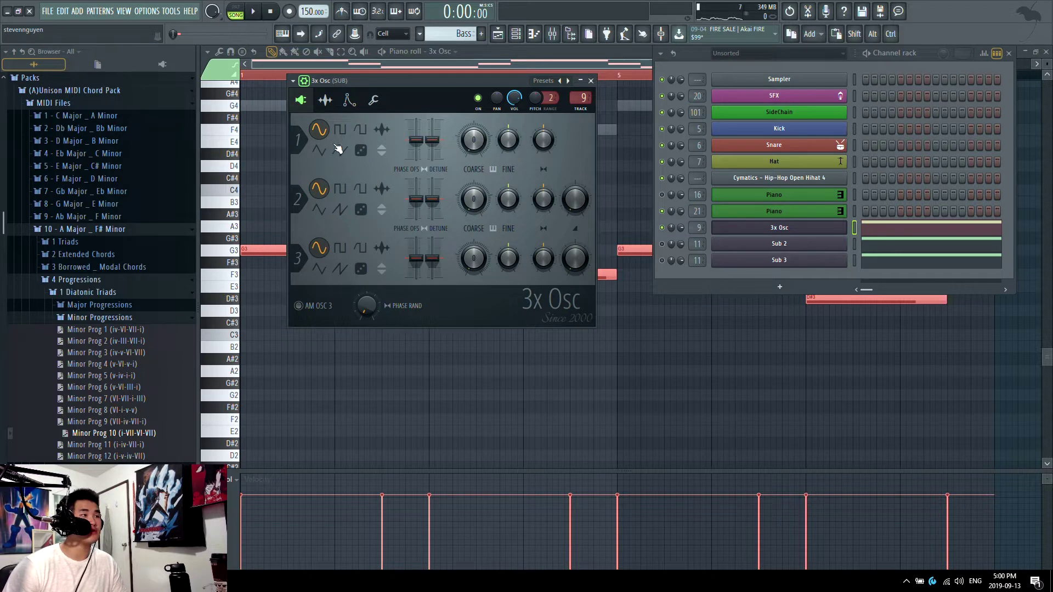
Play the Bass pattern alone and examine the sine sub's spectrum in SPAN on the Master mixer track.
click(867, 54)
key(F9)
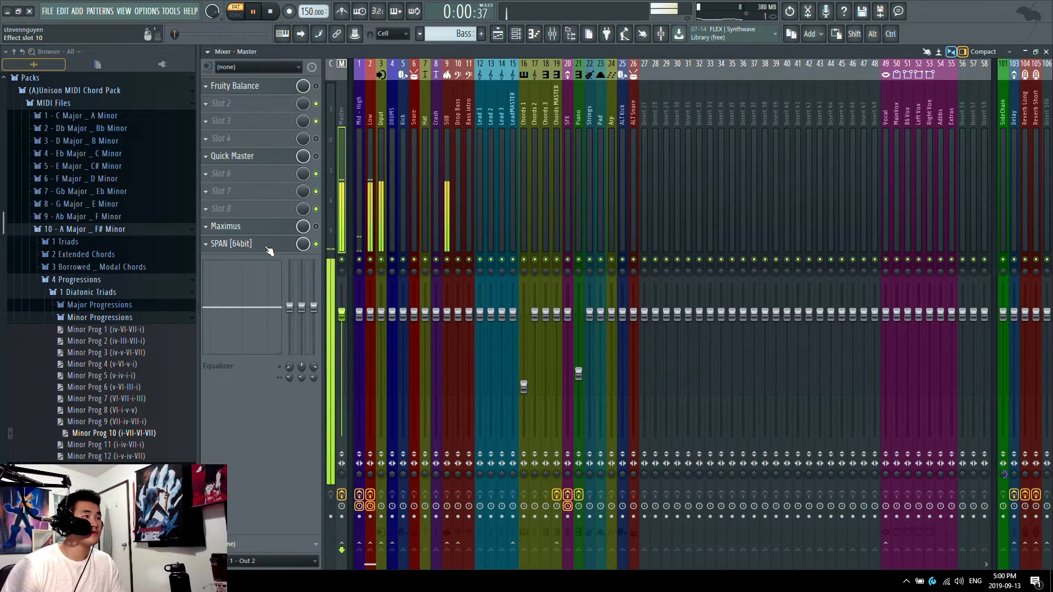
click(269, 246)
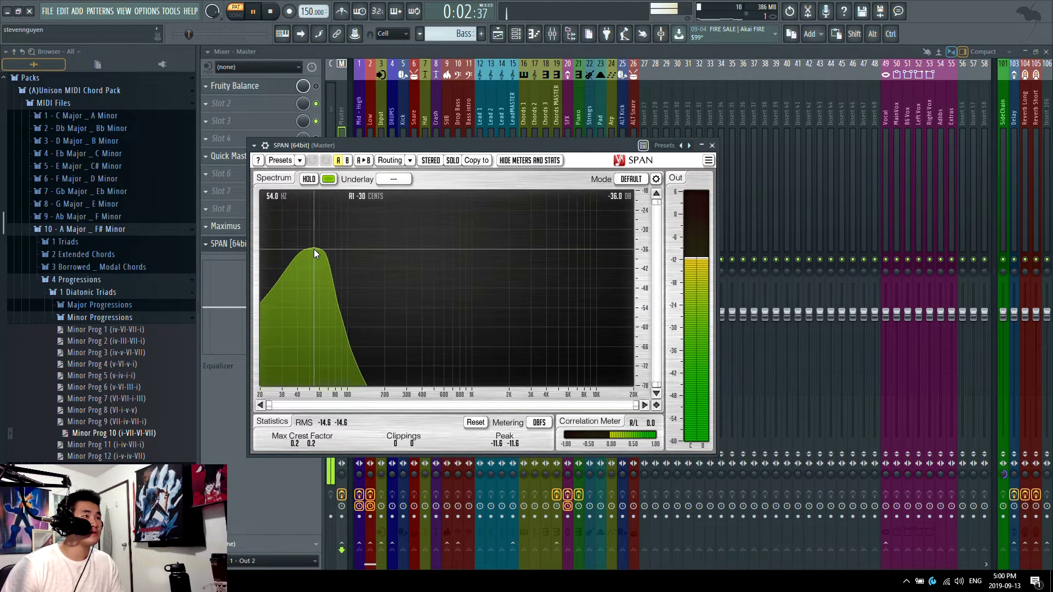
key(space)
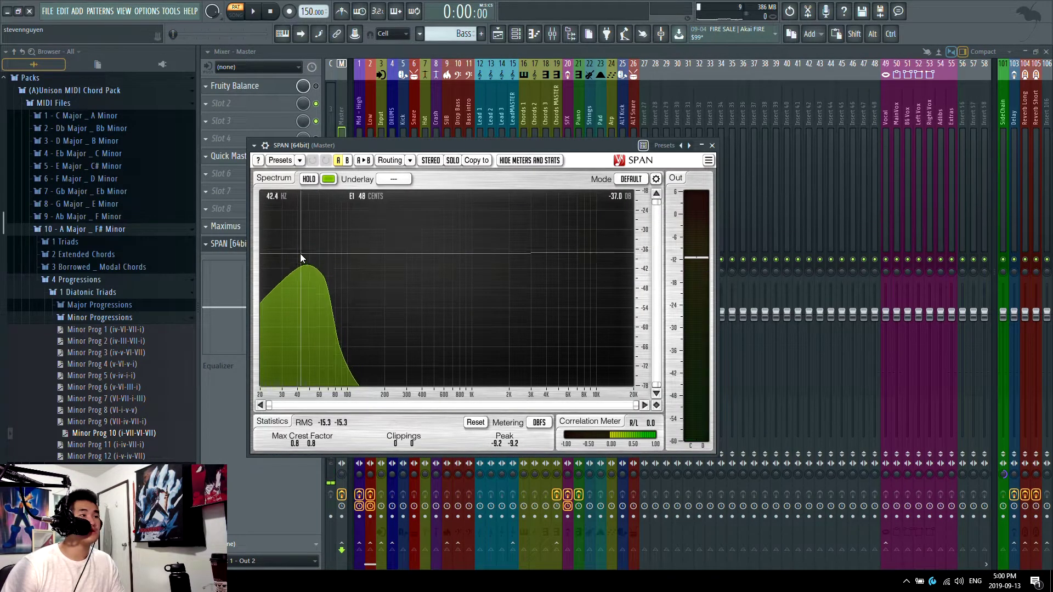
Switch oscillator 1 of the 3x Osc to a saw wave and play the pattern to examine its spectrum in SPAN.
click(517, 34)
click(768, 227)
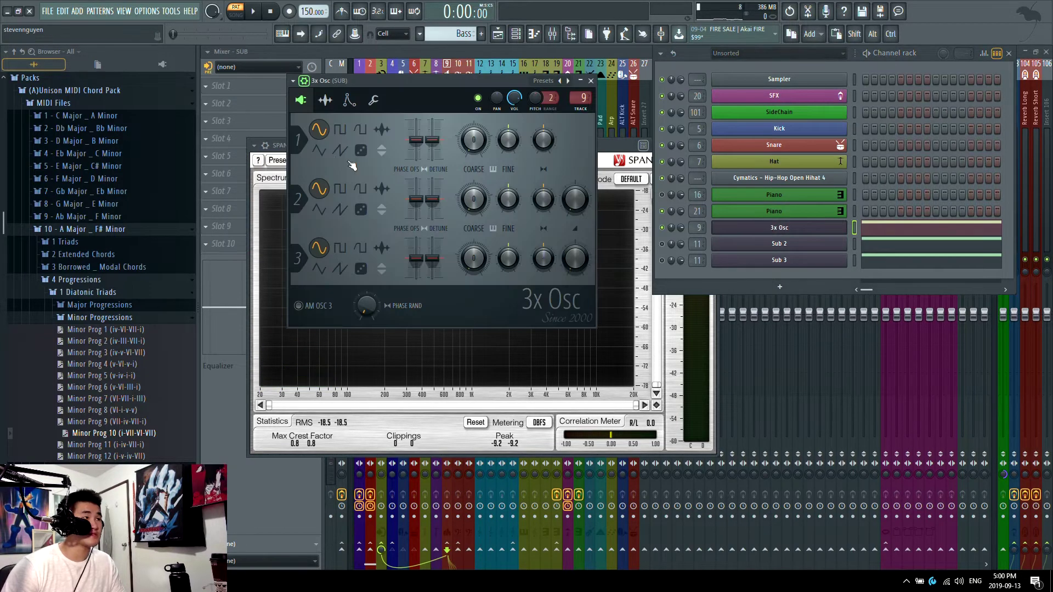
key(space)
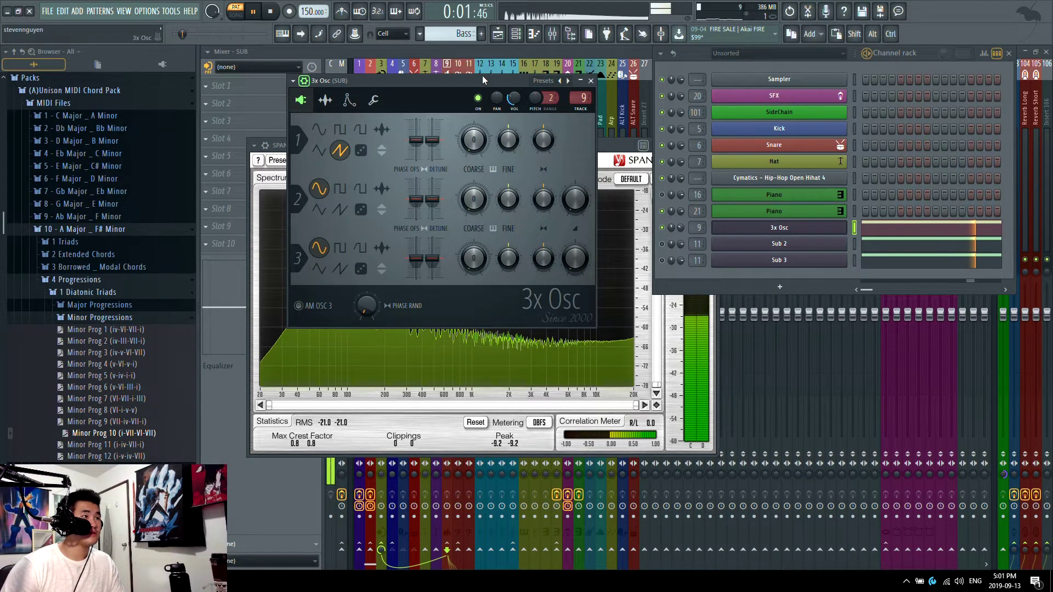
drag(494, 81, 765, 59)
key(space)
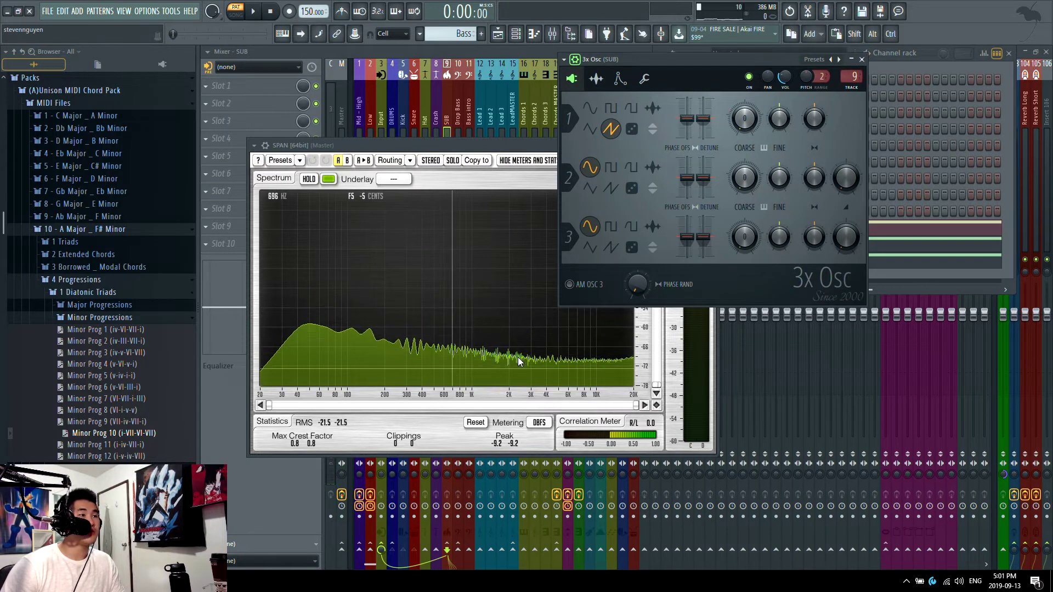
Restore the 3x Osc's volume and oscillator 1's sine wave, and play the pattern to check the spectrum.
right_click(786, 83)
click(800, 80)
click(593, 108)
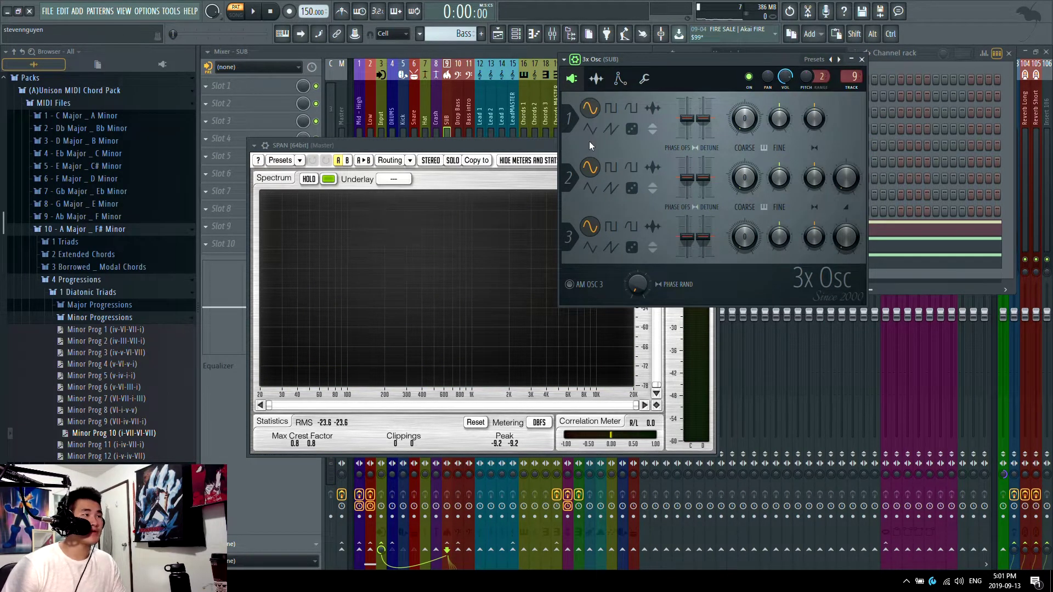
key(Escape)
key(space)
key(space)
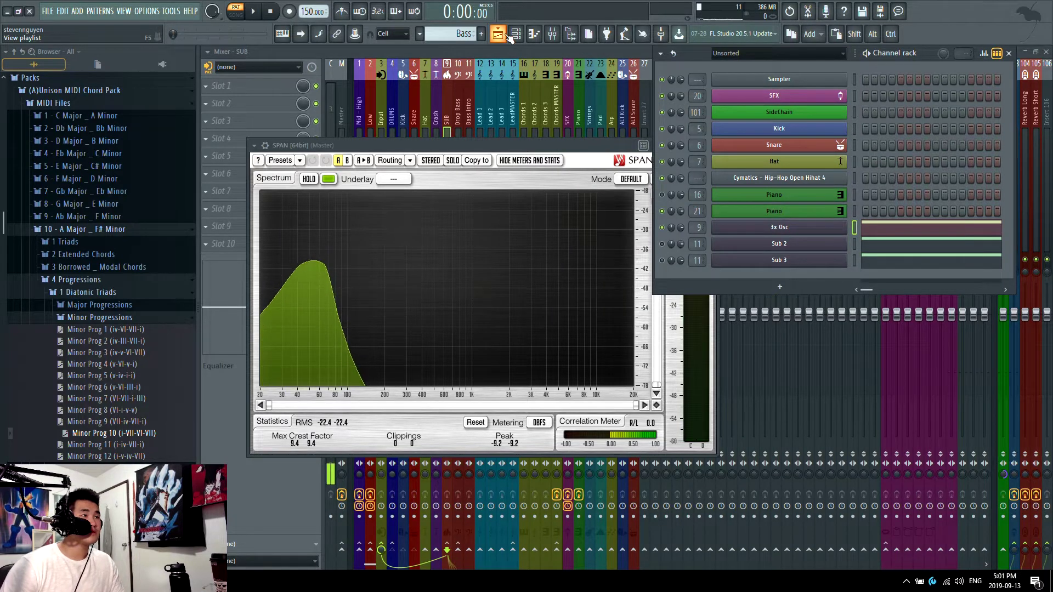
Switch to song mode and play the full arrangement with the mixer and the 3x Osc open.
click(508, 35)
key(l)
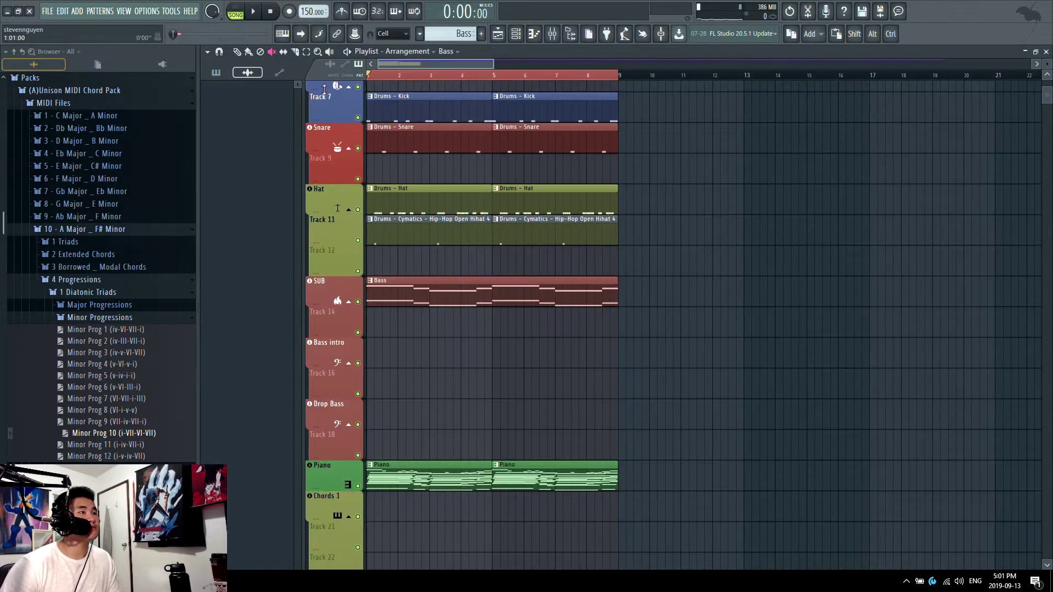
key(space)
key(F9)
key(F6)
click(762, 233)
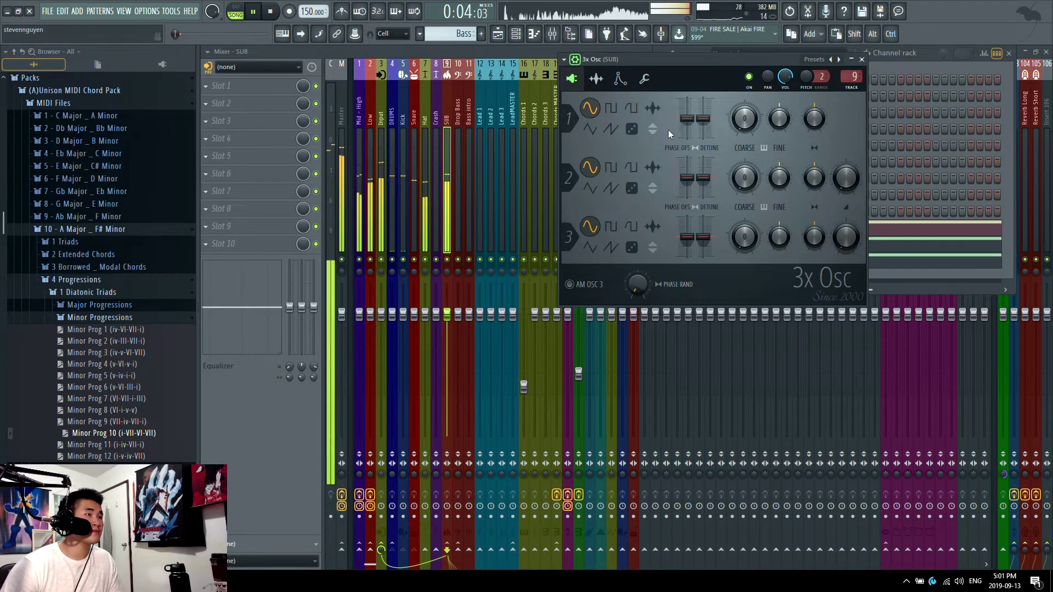
key(space)
Set oscillator 2's coarse pitch to -12 semitones and audition its mix level at values such as 22% over the song.
key(F5)
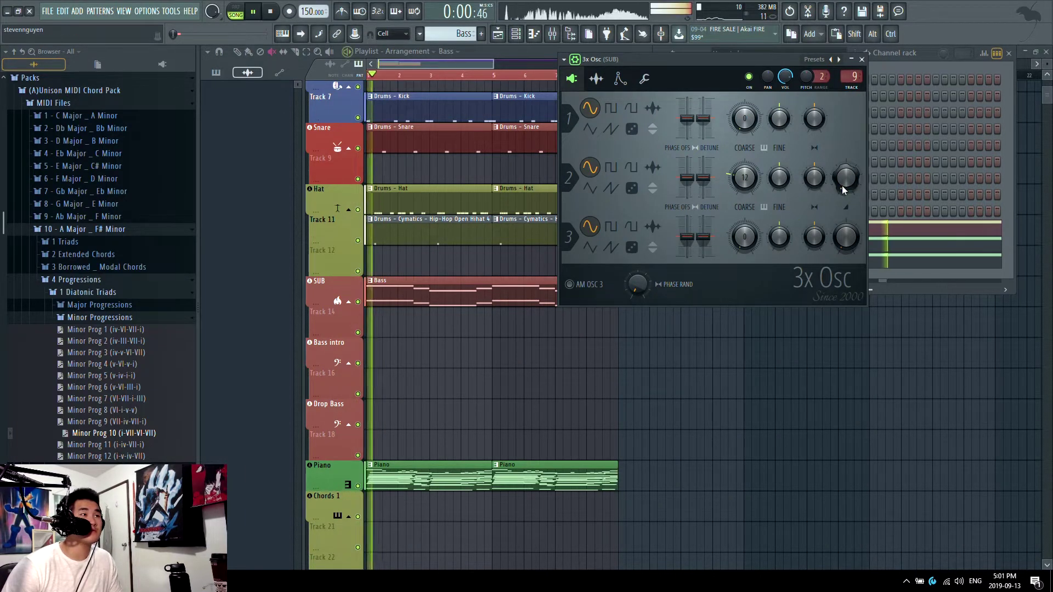
key(space)
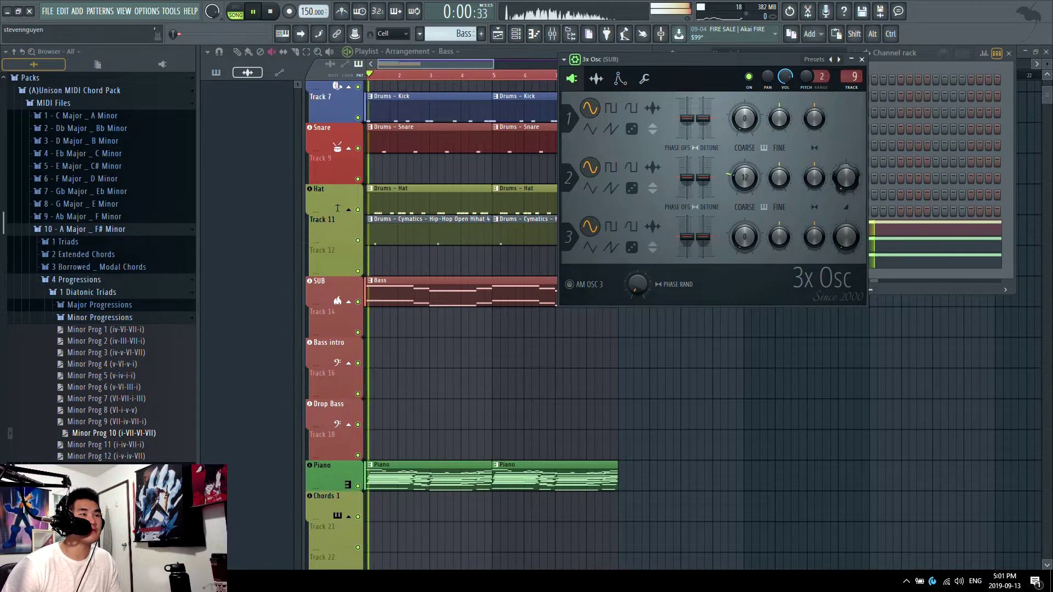
drag(853, 186, 853, 157)
key(space)
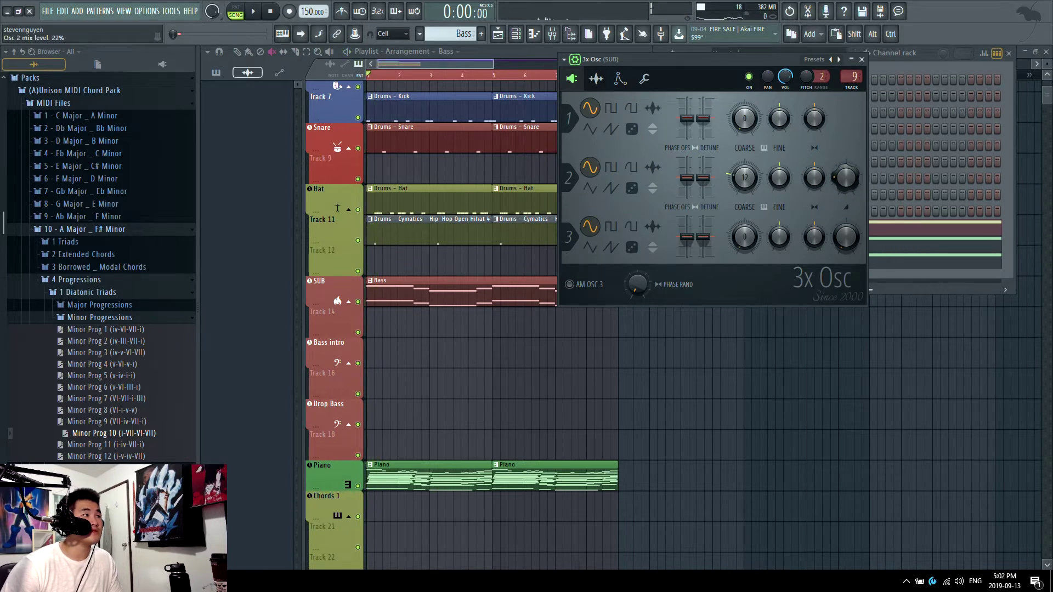
key(space)
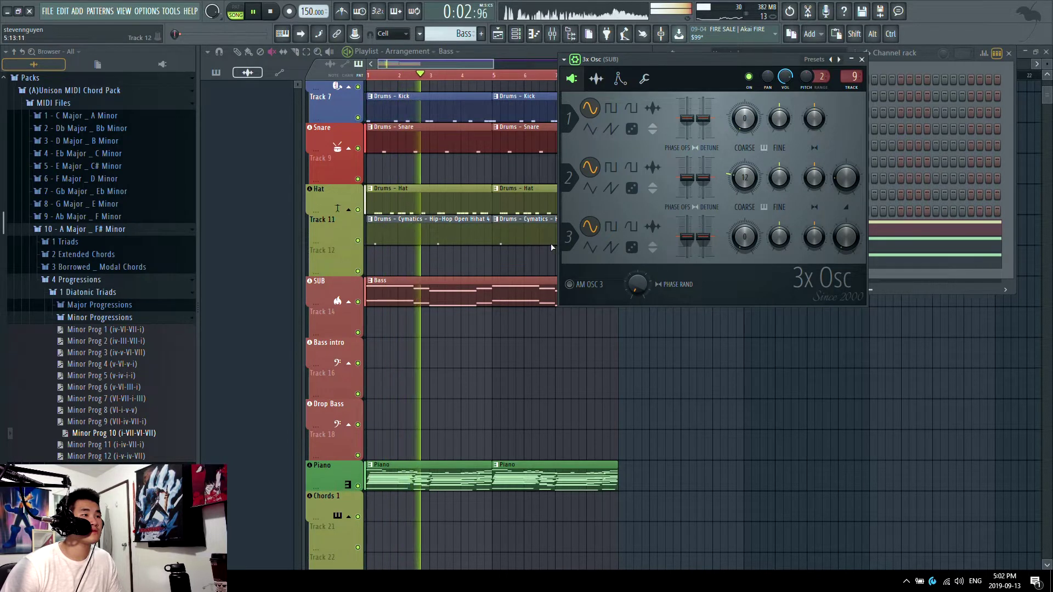
key(space)
Set oscillator 3's coarse pitch to 24 semitones and audition its mix level at low values such as 8% and 6%.
mouse_move(744, 237)
mouse_down()
mouse_move(745, 272)
mouse_move(744, 232)
mouse_up()
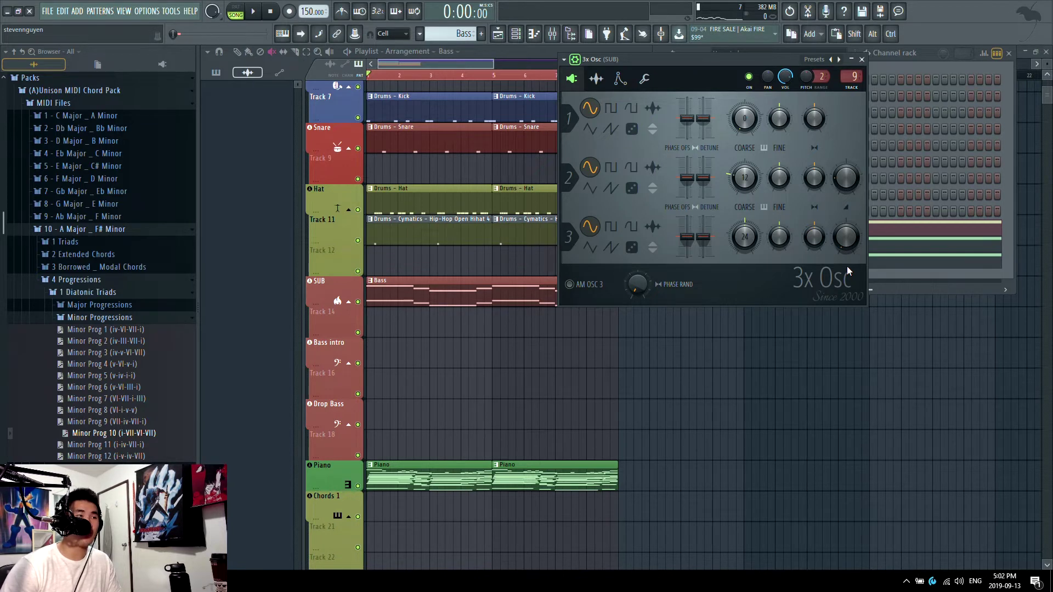
key(space)
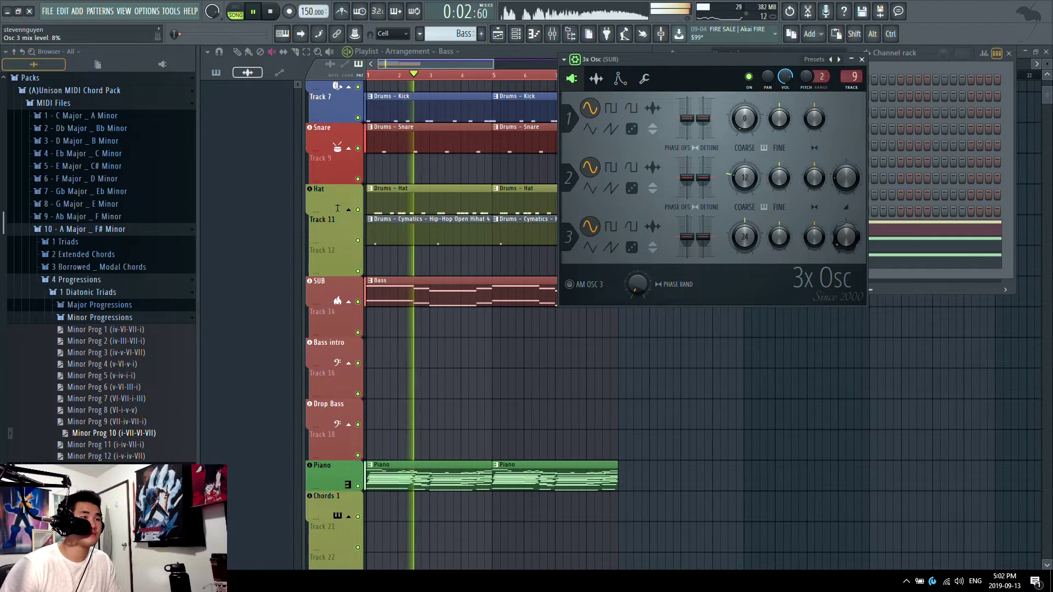
key(space)
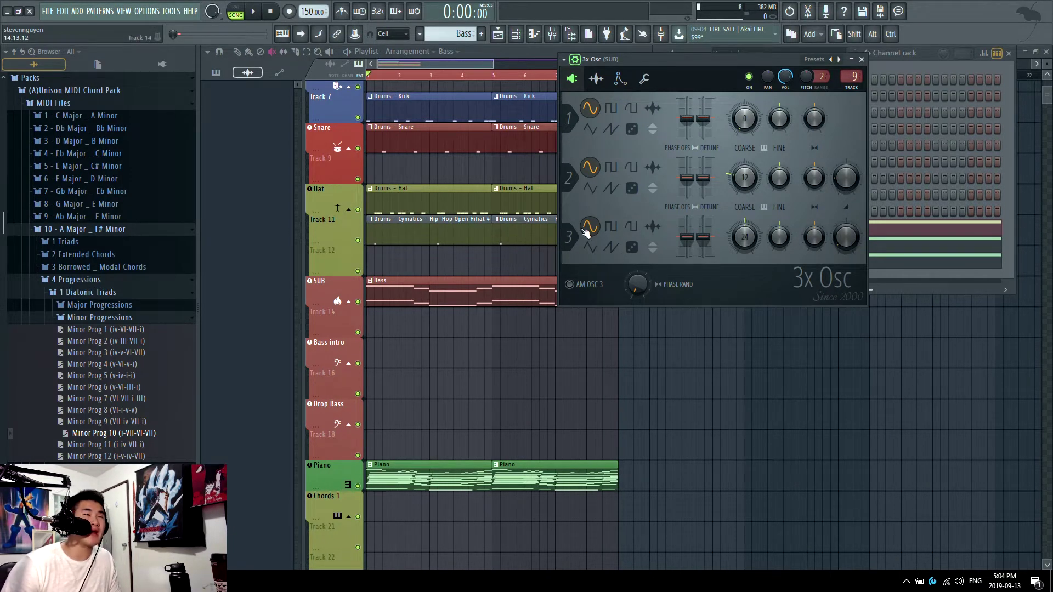
key(space)
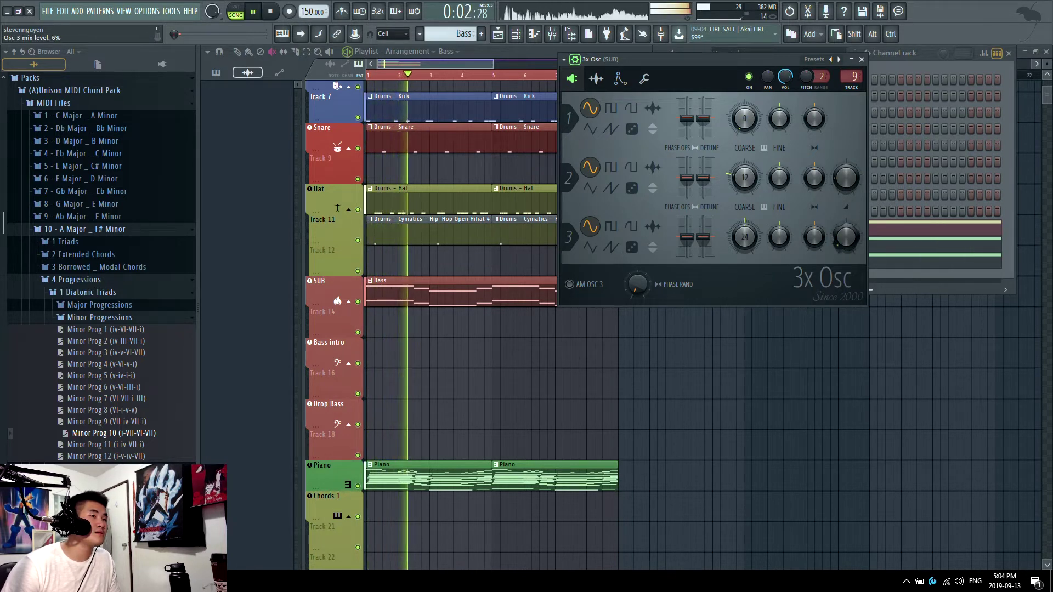
key(space)
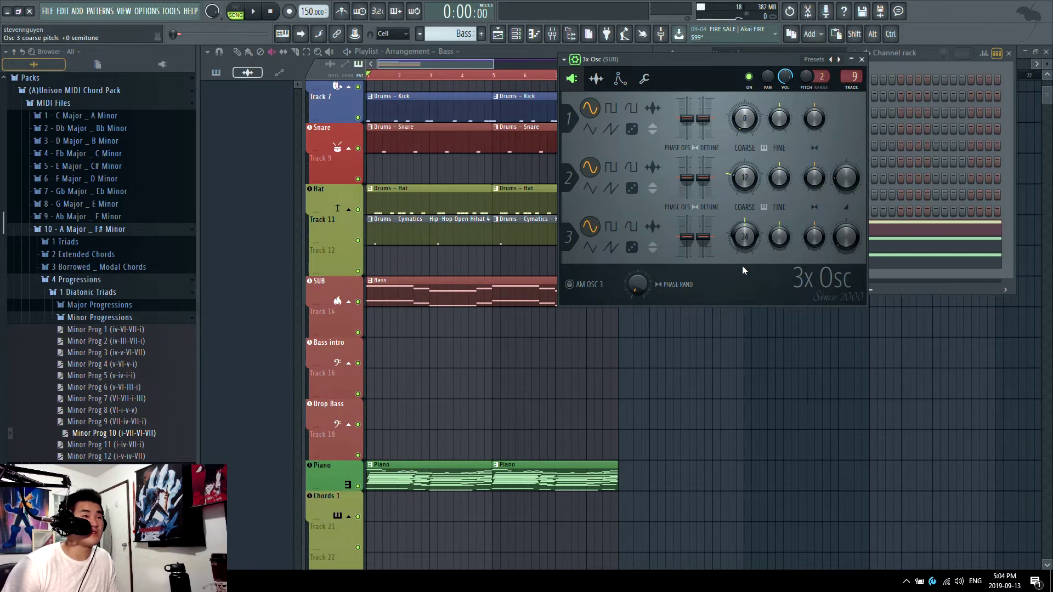
Close the 3x Osc, open Sub 2 in Sylenth1, and set oscillator A1 to octave -2 with a sine wave, auditioning it over the song.
click(862, 59)
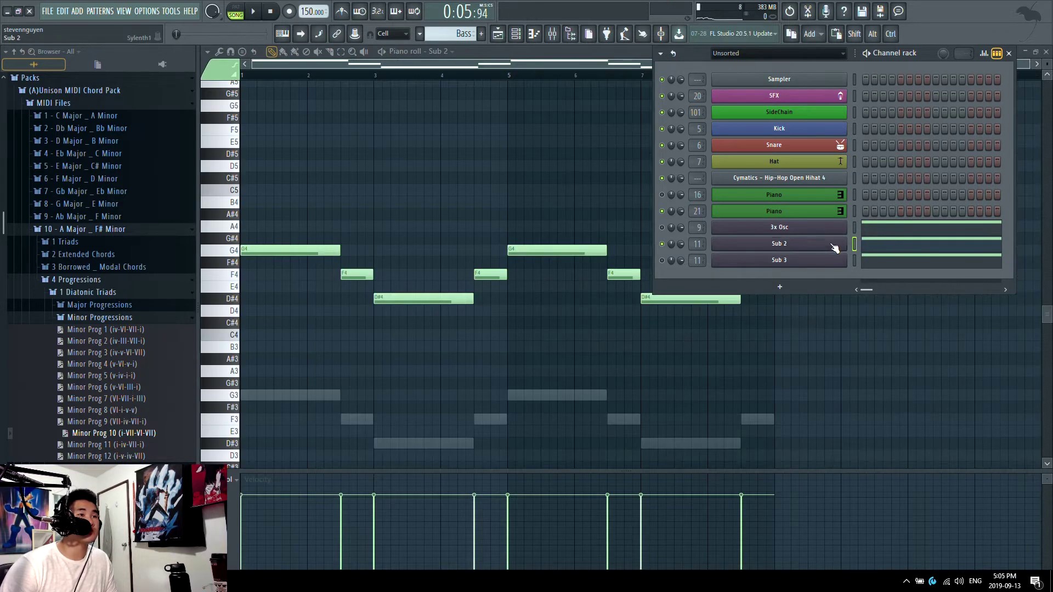
click(779, 245)
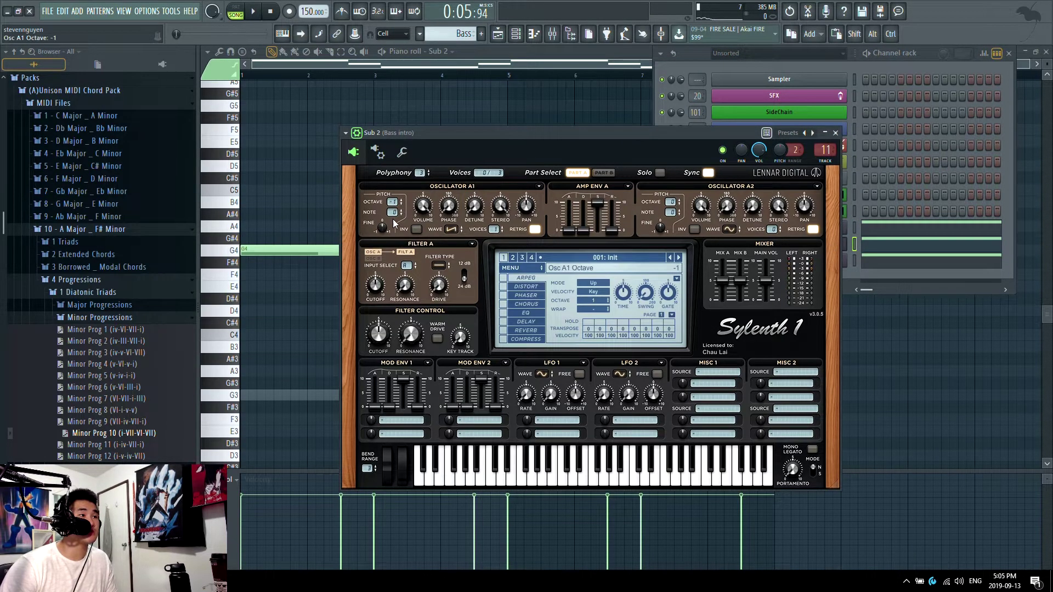
key(space)
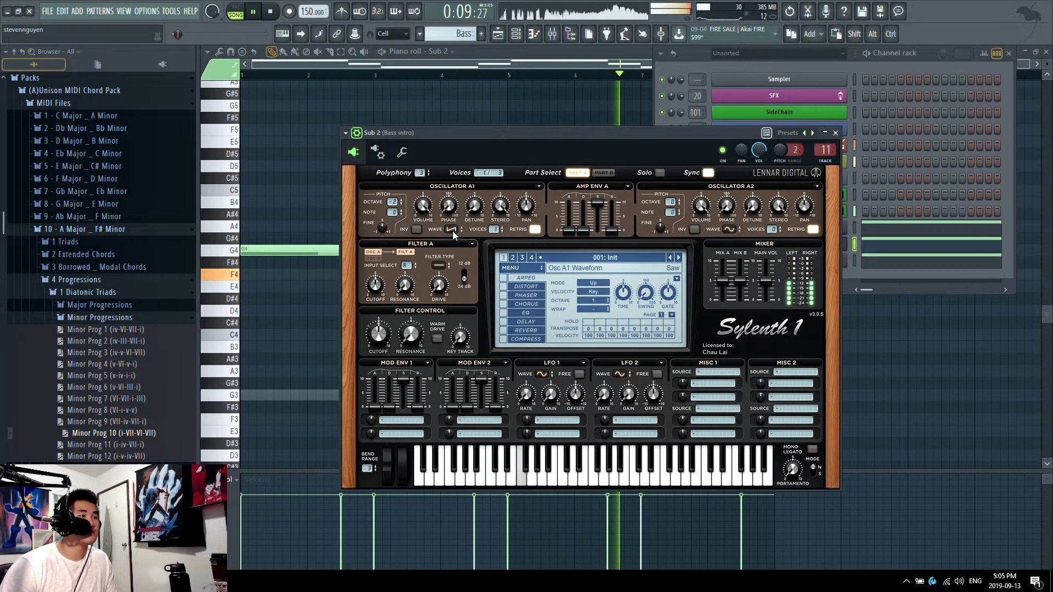
key(space)
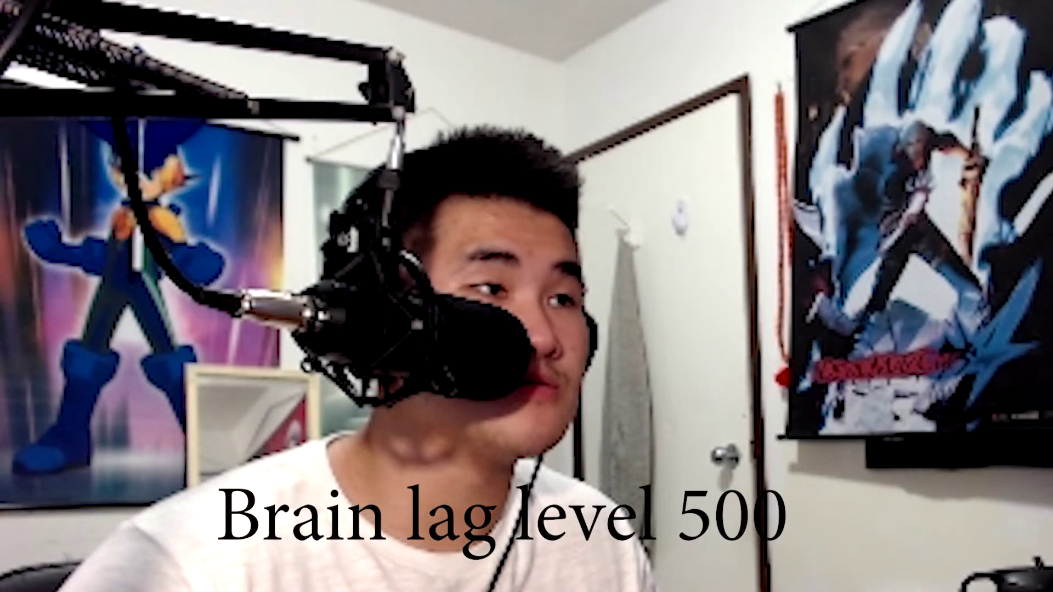
key(space)
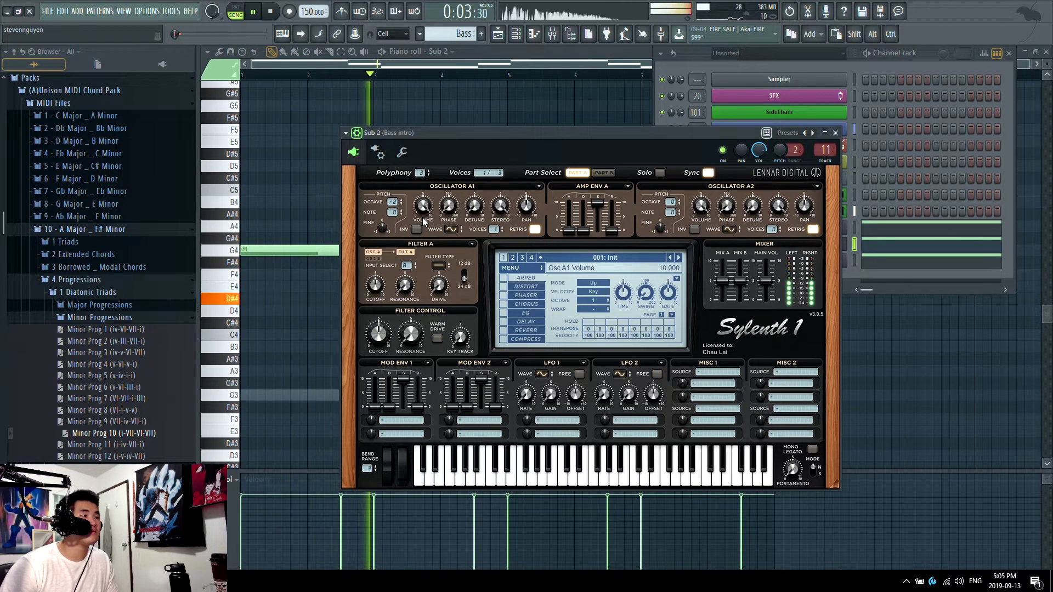
key(space)
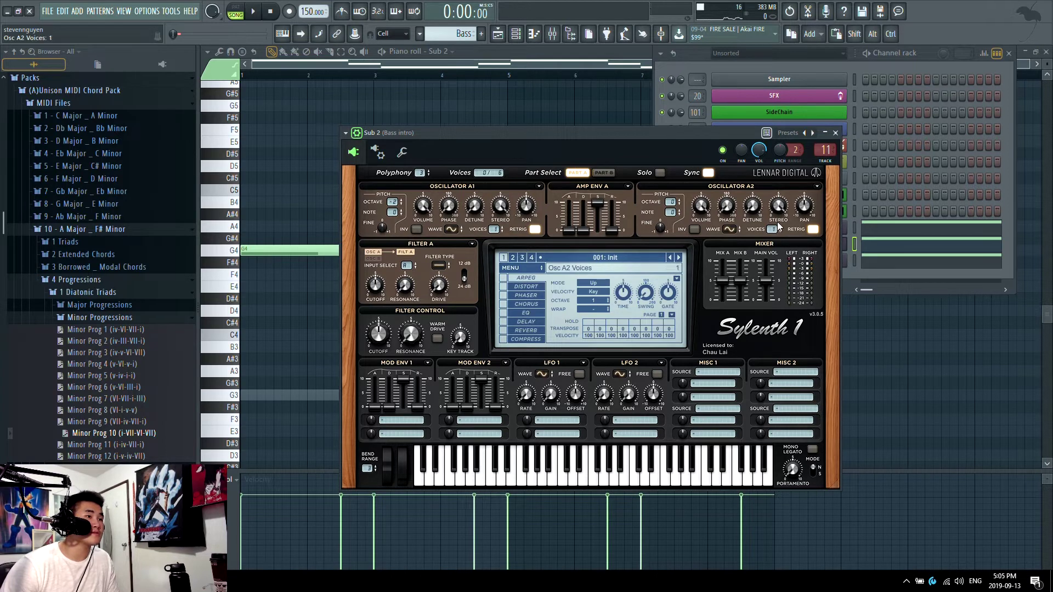
Give oscillator A2 one voice at octave -1 and blend its volume in to 2.533 during playback.
drag(687, 207, 696, 267)
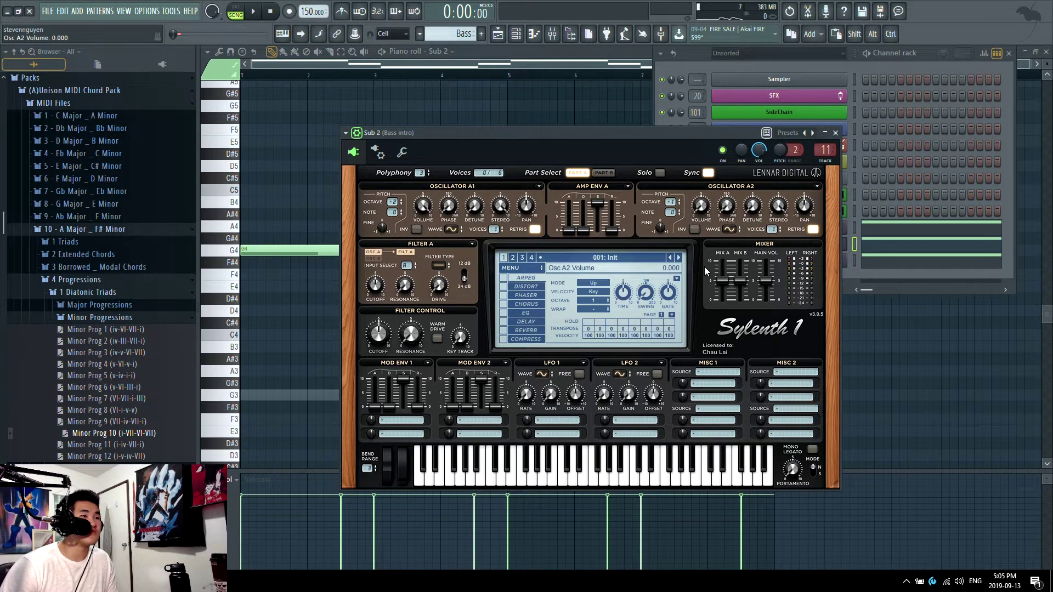
key(space)
drag(703, 203, 709, 176)
key(space)
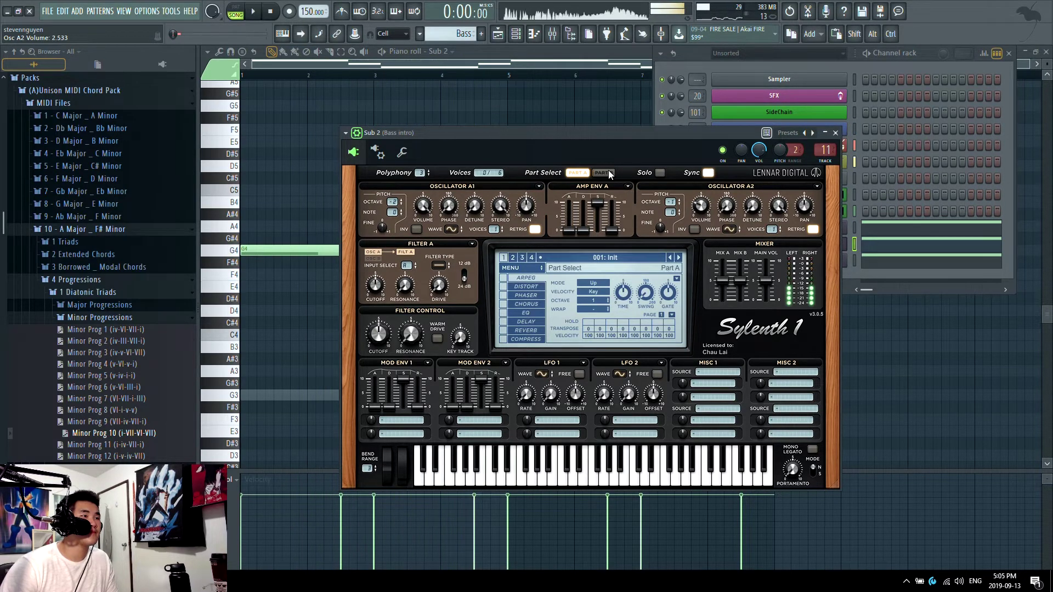
Switch to Part B and set oscillator B1 to a sine at volume 2.933, auditioning it soloed and with Part A, then close Sub 2.
click(607, 172)
click(660, 173)
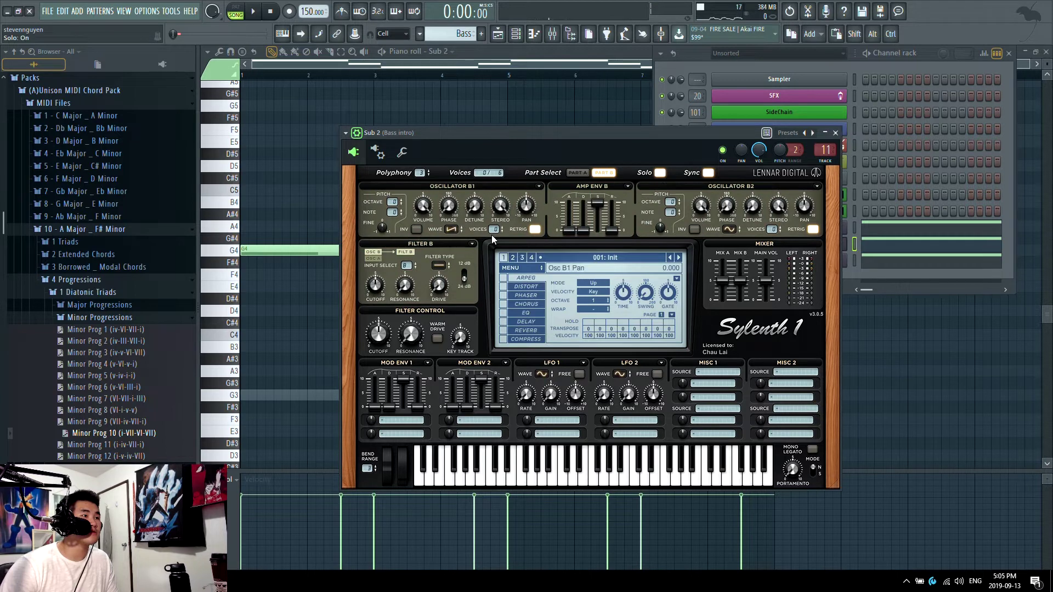
key(space)
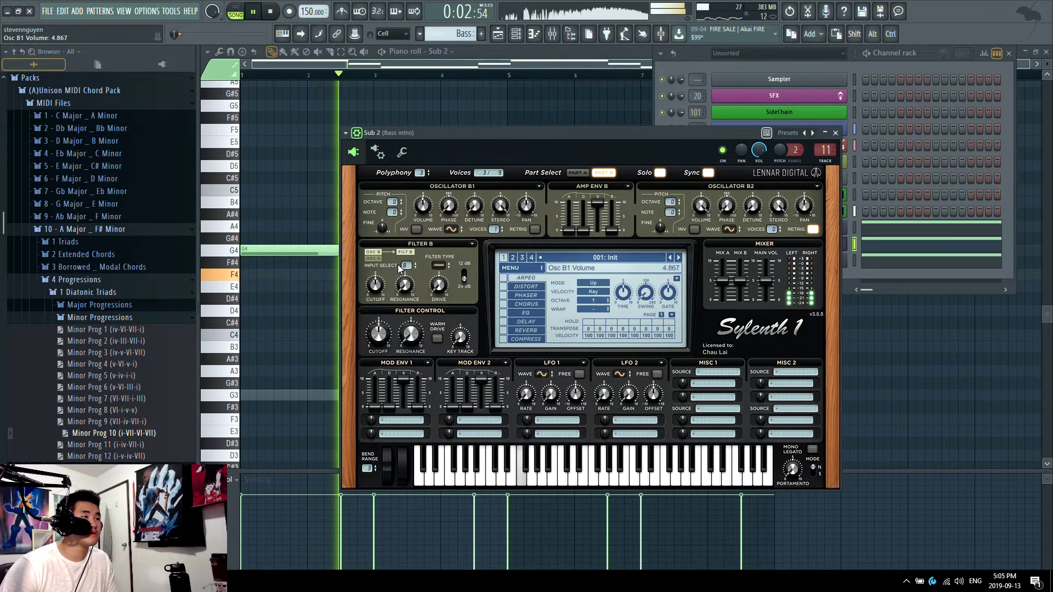
click(660, 172)
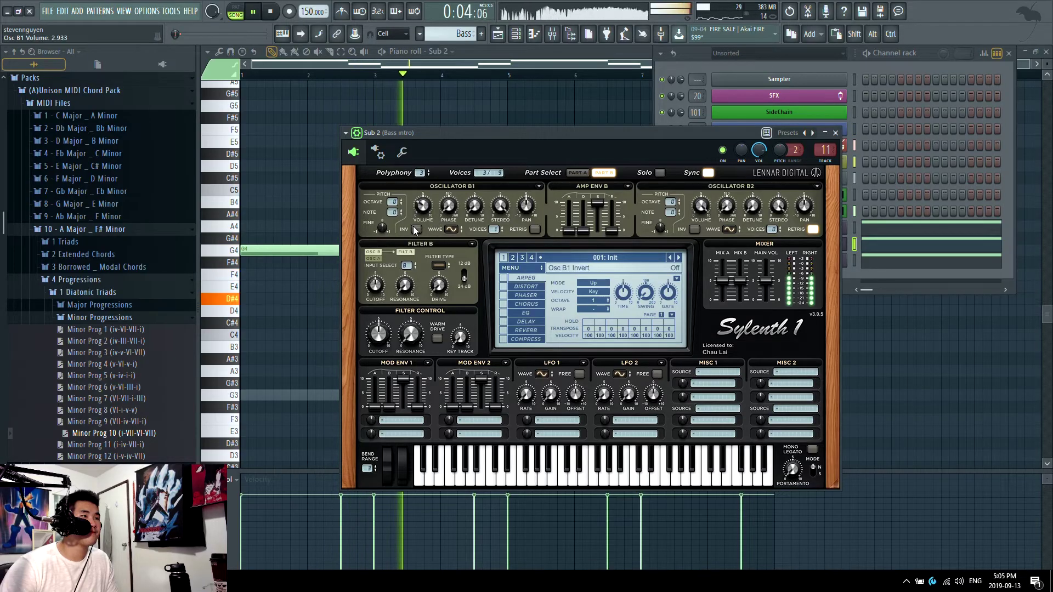
key(space)
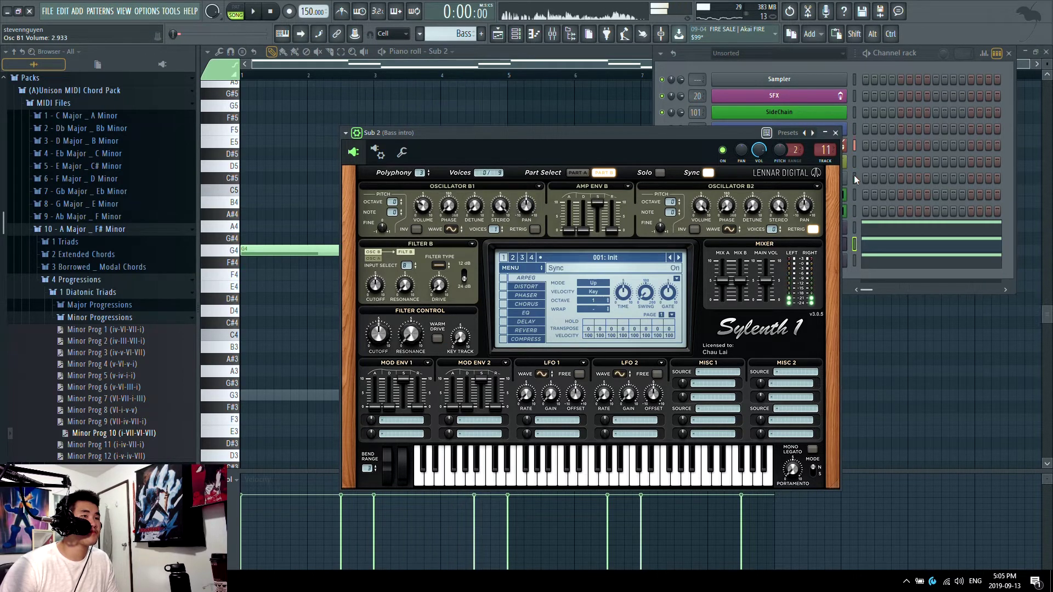
click(836, 132)
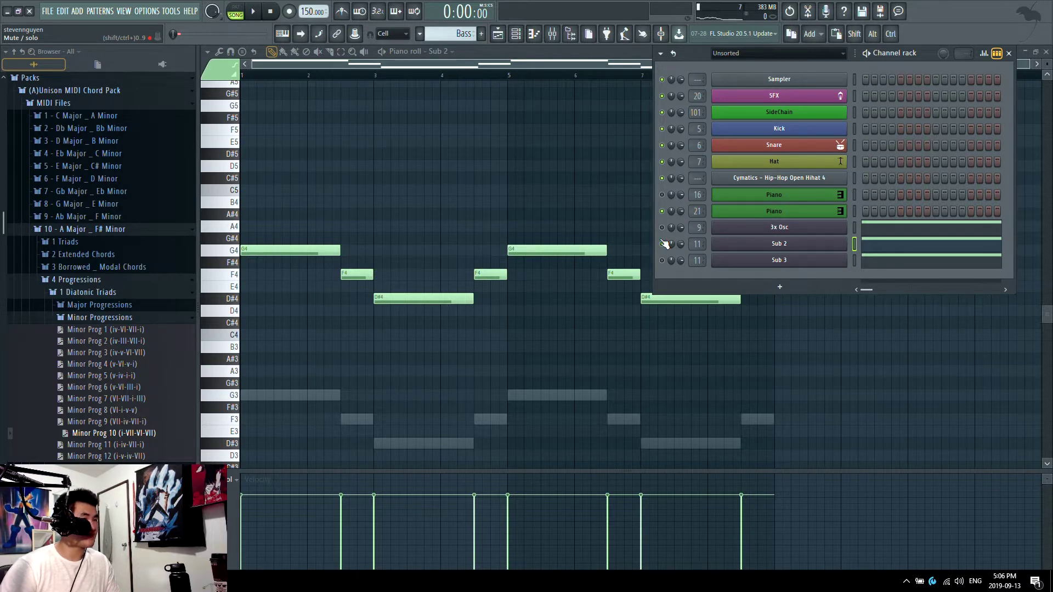
Reopen Sub 2 and adjust oscillator B2's volume to about 1.03 while the pattern plays.
click(778, 243)
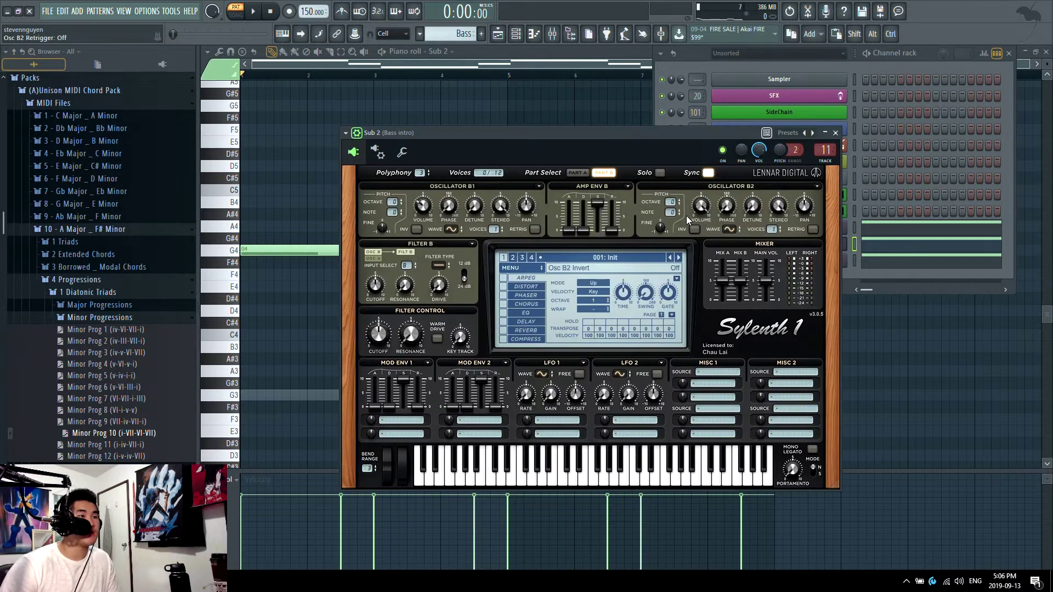
key(space)
drag(699, 208, 672, 321)
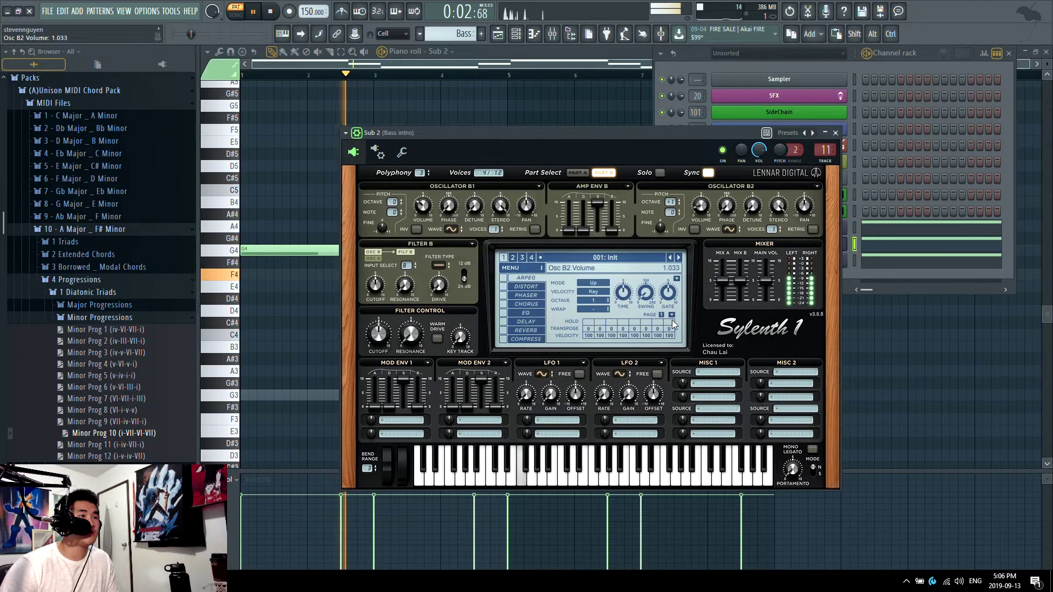
key(space)
Enable Sub 2's distortion effect with the Clip type, raise its dry/wet mix and set the amount to 3.5 during playback.
click(526, 286)
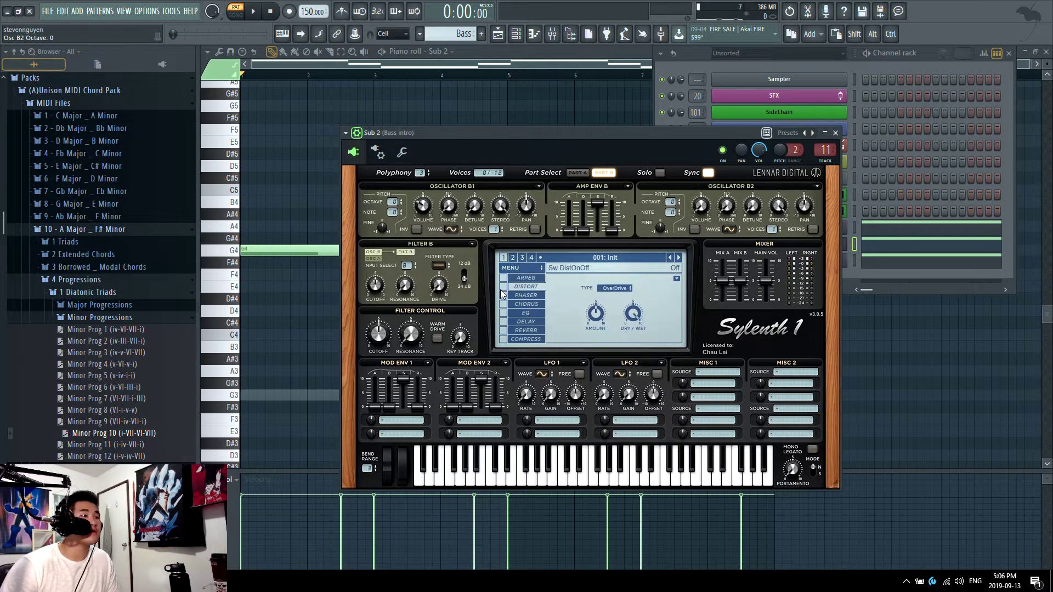
click(614, 288)
click(620, 321)
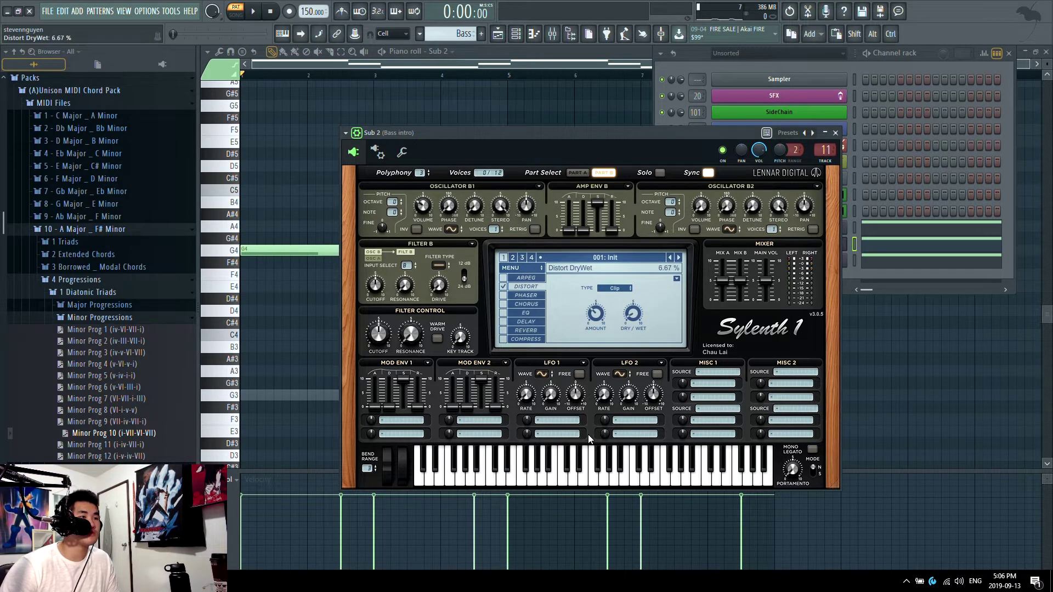
key(space)
drag(637, 307, 659, 241)
mouse_move(598, 313)
mouse_down()
mouse_move(601, 304)
mouse_move(590, 333)
mouse_up()
key(space)
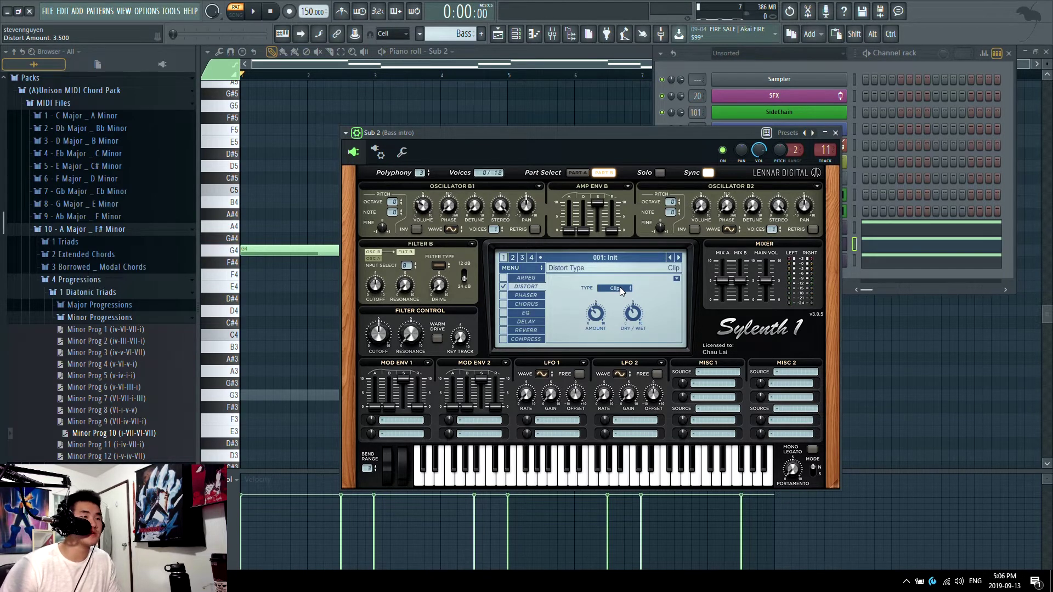
Audition the OverDrive distortion type on Sub 2 with the dry/wet mix at about 60%.
click(620, 289)
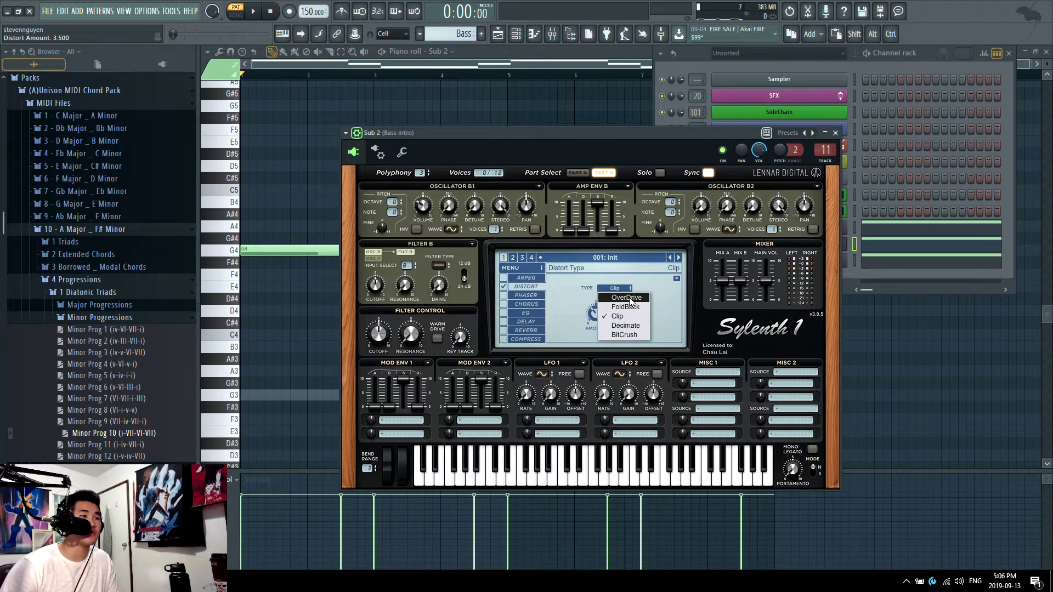
key(space)
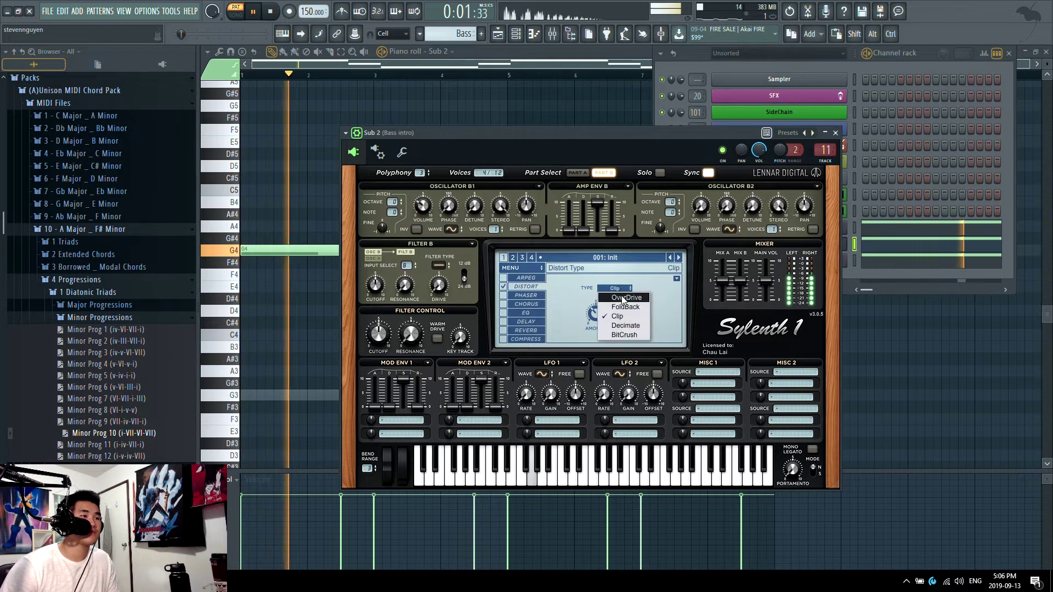
click(623, 298)
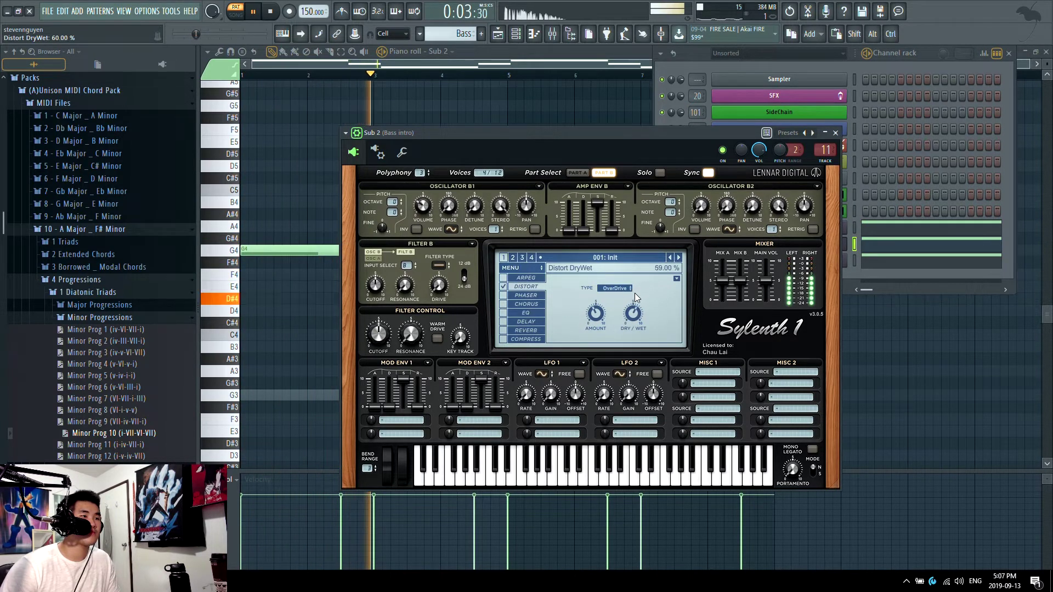
key(space)
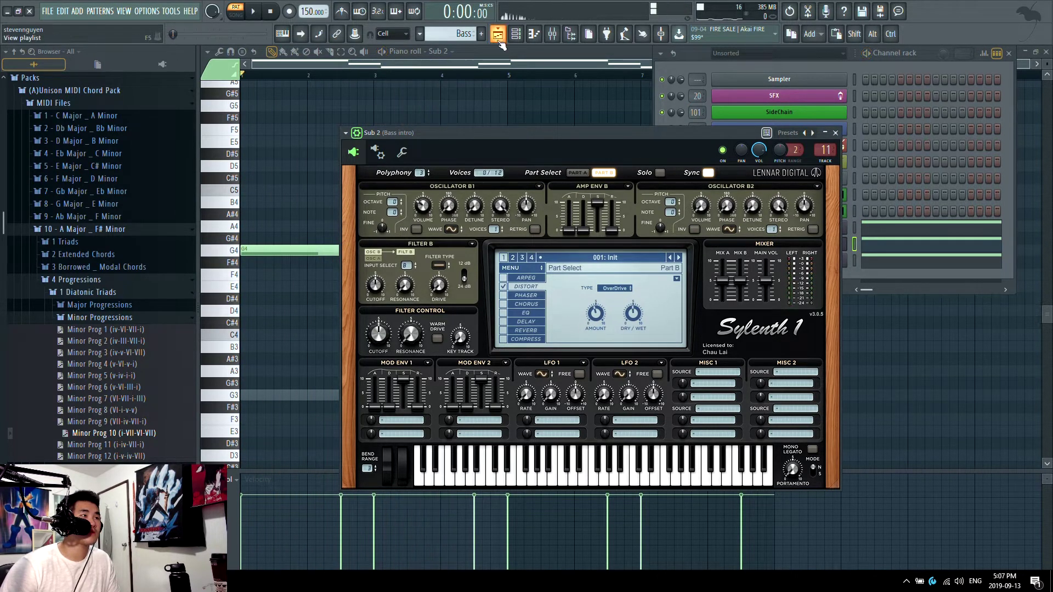
Play the full song with the mixer open and reopen Sub 2 to audition its distortion at an amount of about 4.5.
click(497, 34)
key(space)
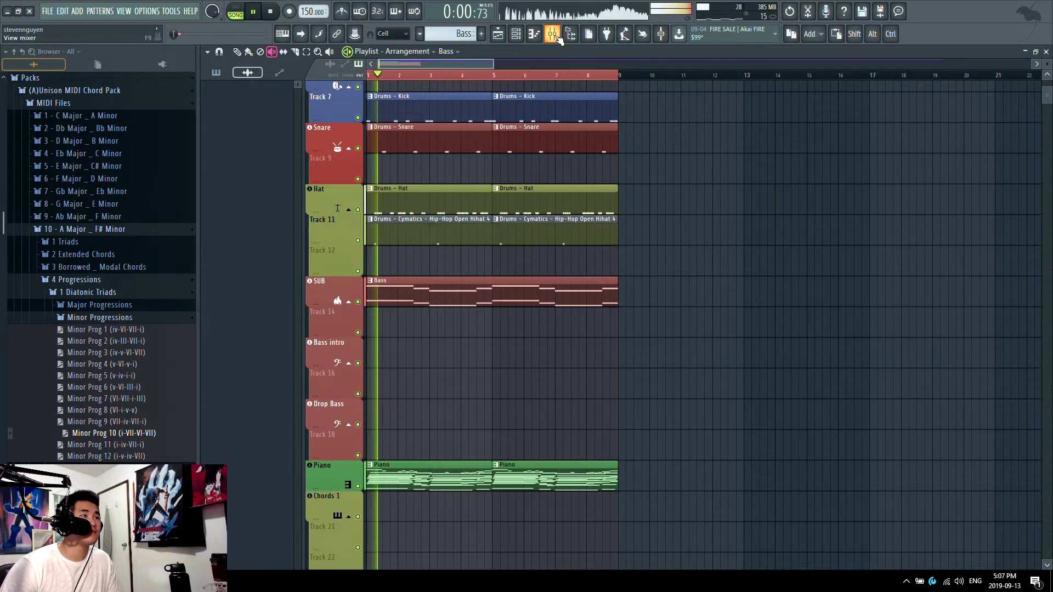
click(558, 38)
key(F6)
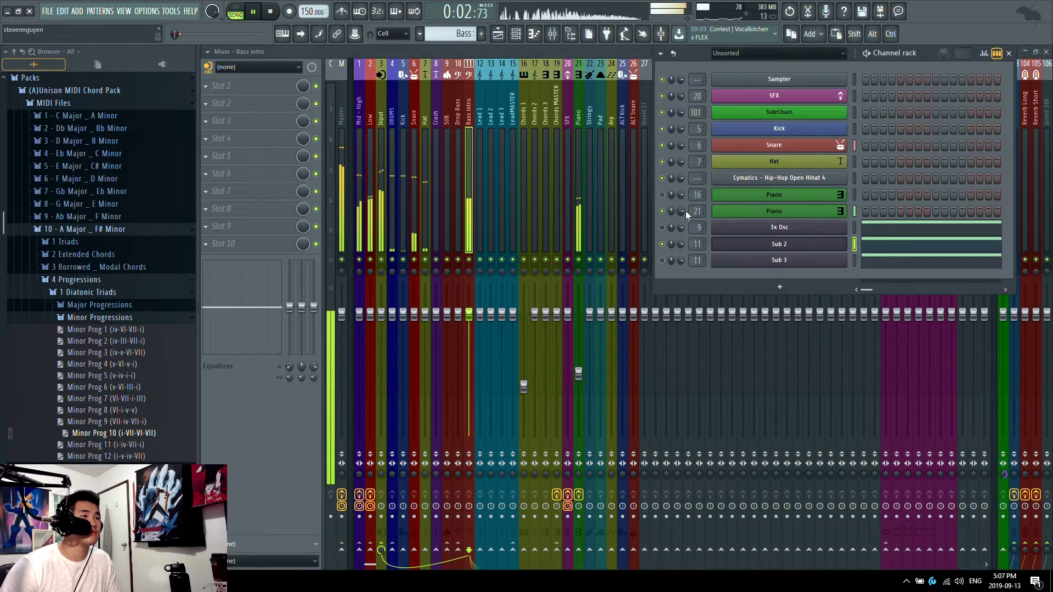
click(718, 244)
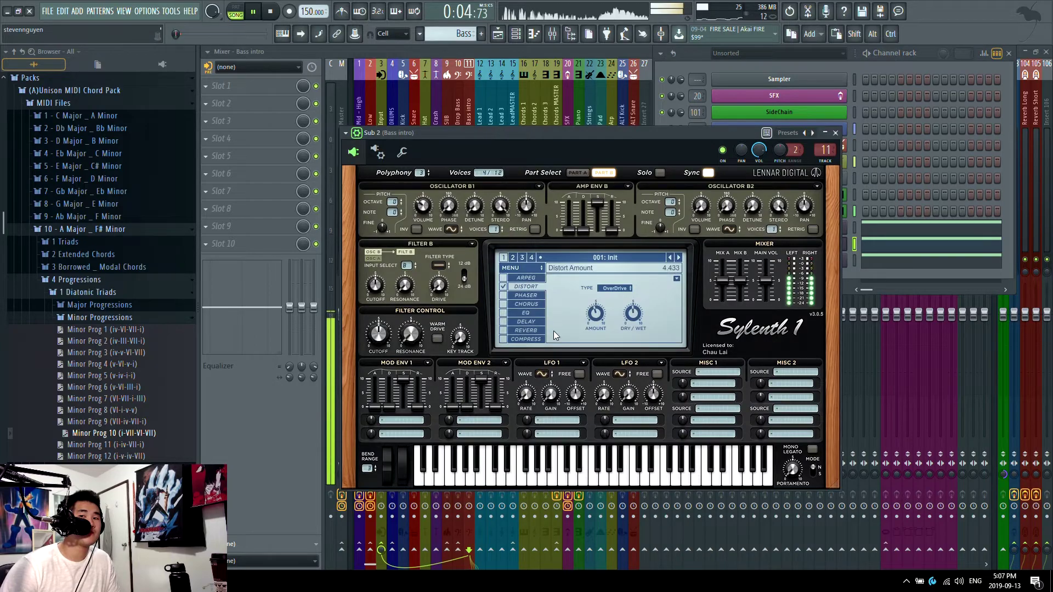
click(502, 288)
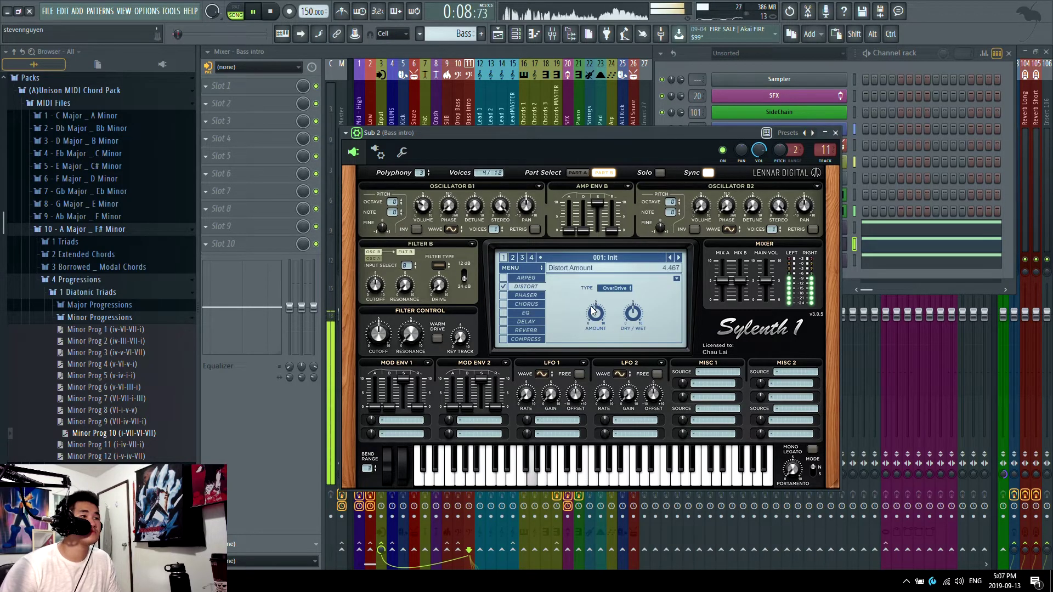
Switch Sub 2's distortion type back to Clip and raise the dry/wet mix to 86.67%, listening in the song.
drag(591, 298, 642, 299)
click(630, 288)
click(615, 319)
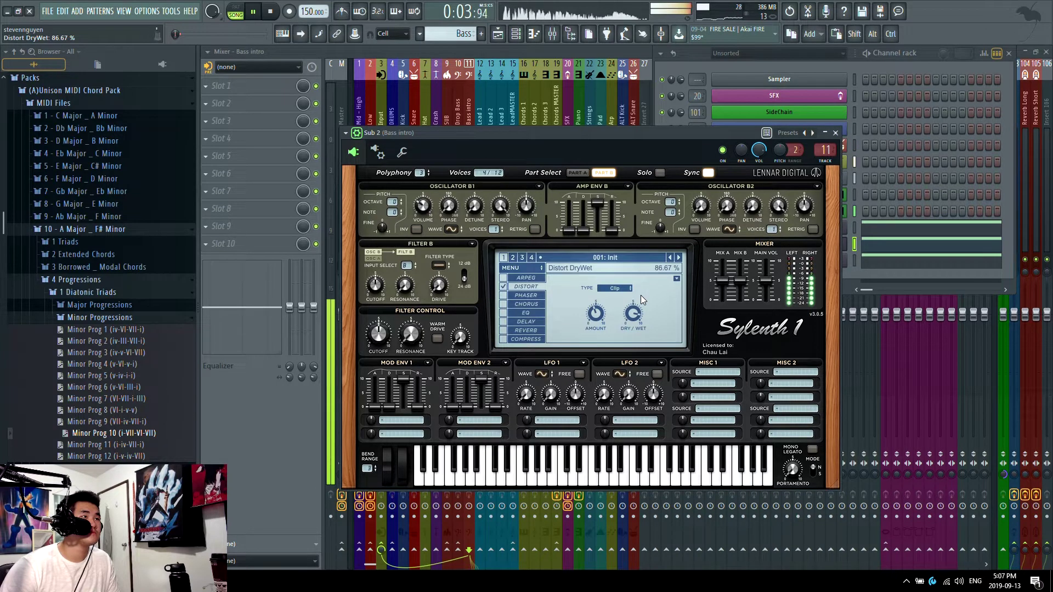
key(space)
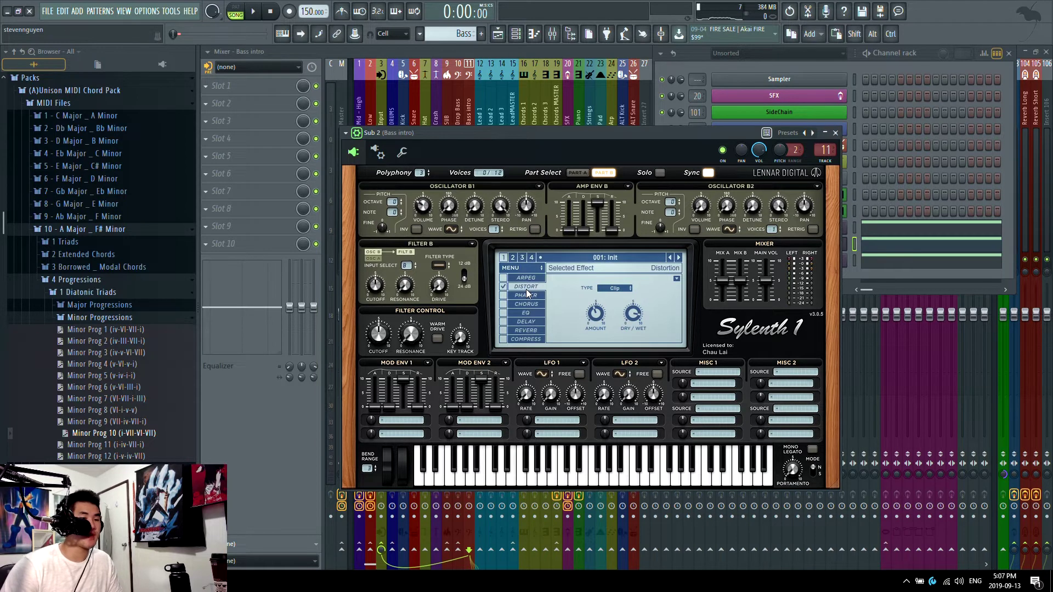
Close Sub 2, open Sub 3 in Serum and load the Analog_BD_Sin wavetable into oscillator A.
click(836, 133)
click(768, 260)
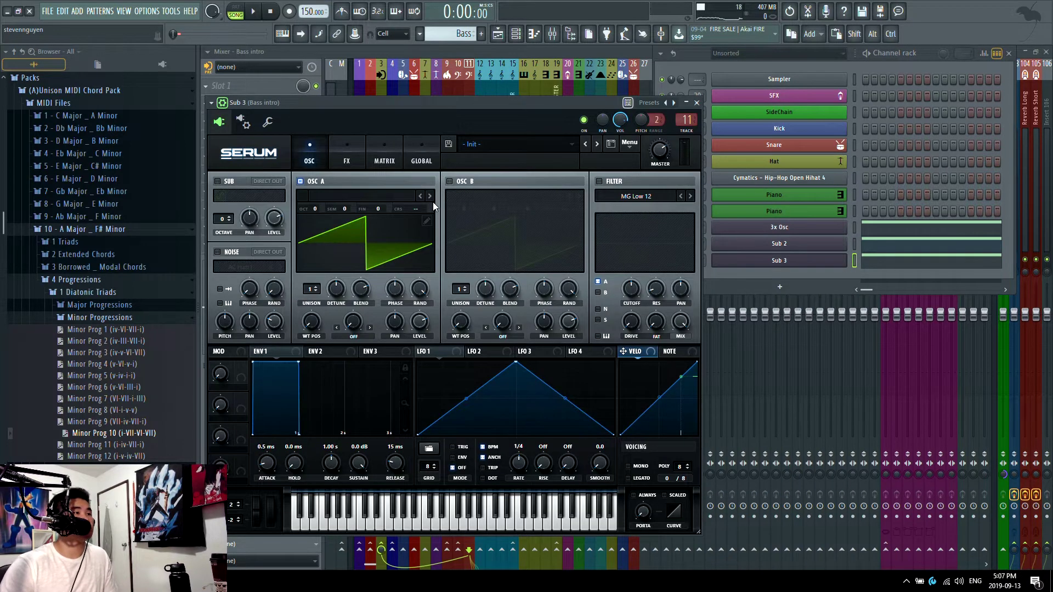
drag(482, 101, 589, 66)
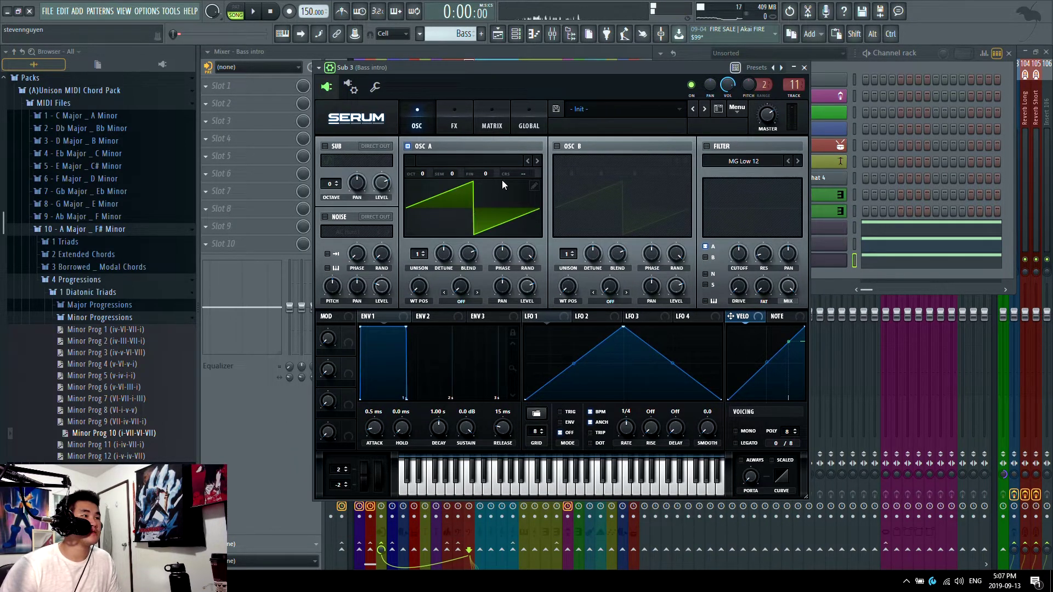
click(503, 177)
mouse_move(507, 186)
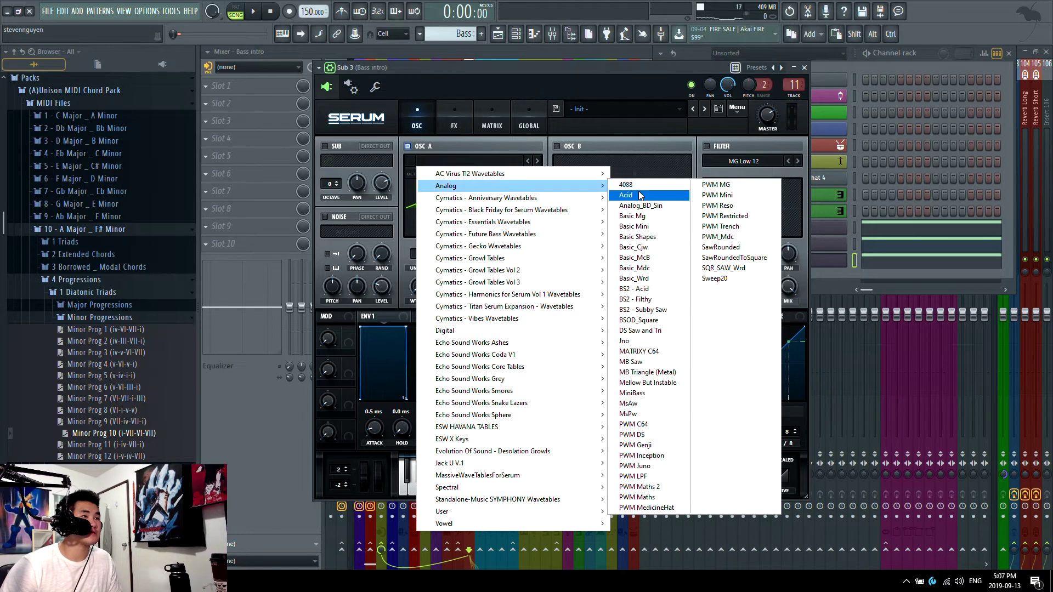
click(639, 206)
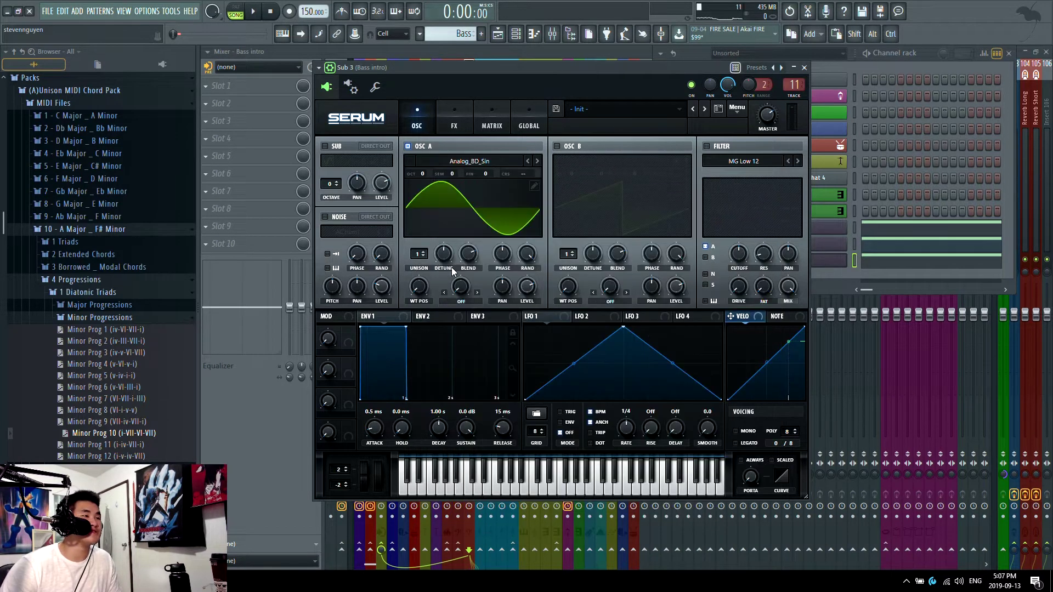
Lower Serum's oscillator A to -2 octaves and audition its wavetable position over the song, ending at 231.
key(space)
drag(418, 286, 426, 242)
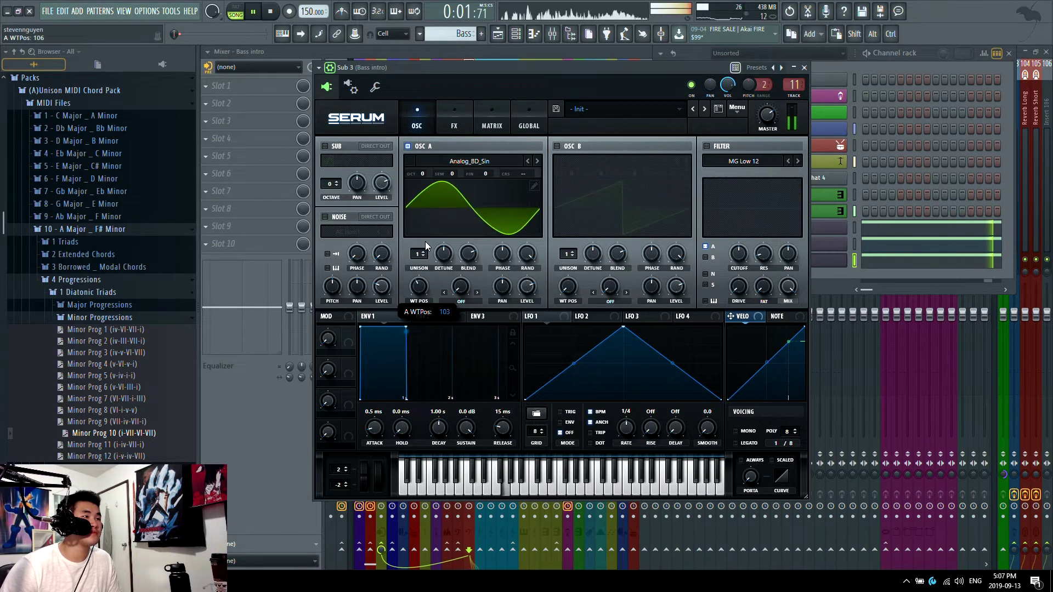
key(space)
drag(422, 173, 422, 200)
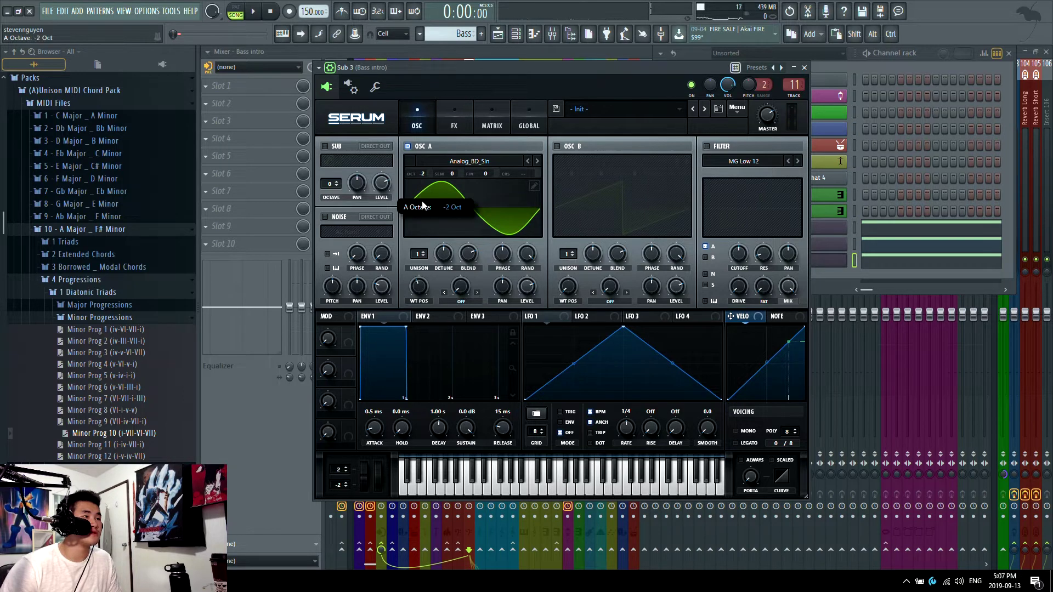
key(space)
drag(418, 287, 432, 239)
key(space)
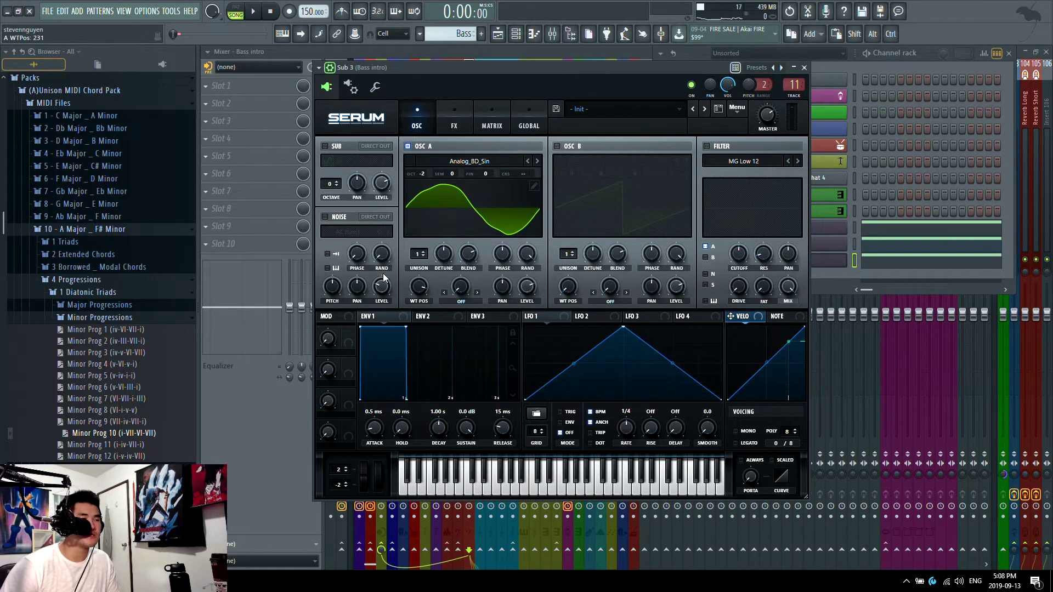
Play the Bass pattern alone and adjust Sub 3's oscillator A wavetable position to 246.
drag(417, 283, 423, 278)
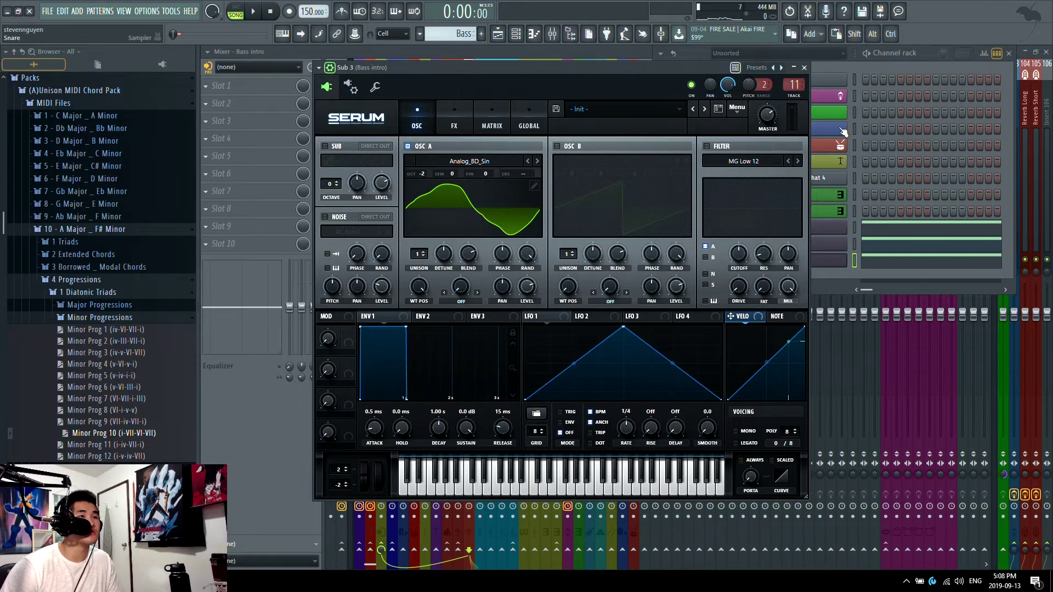
click(871, 57)
key(space)
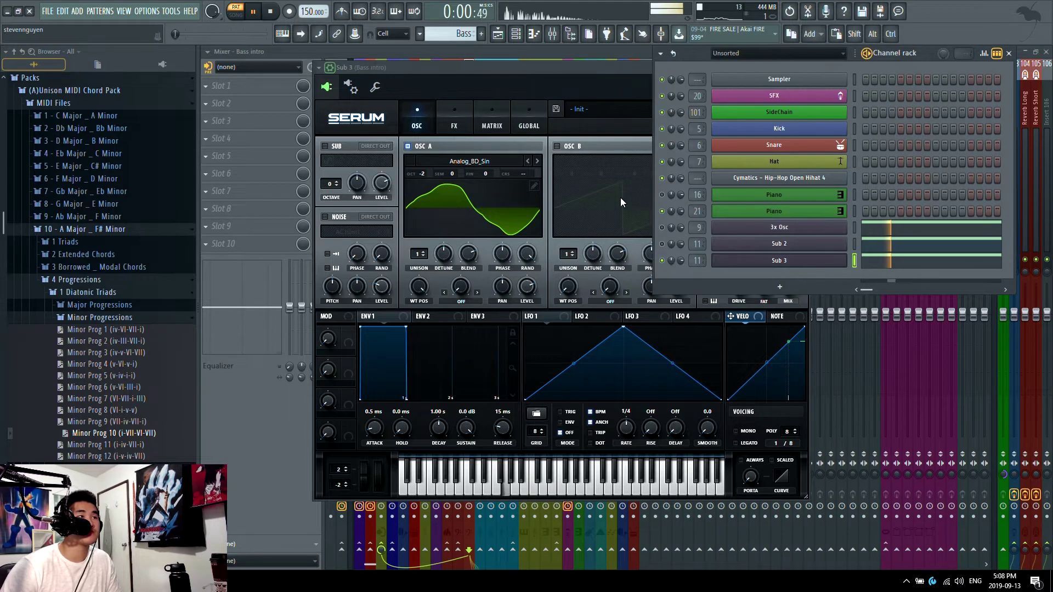
click(412, 224)
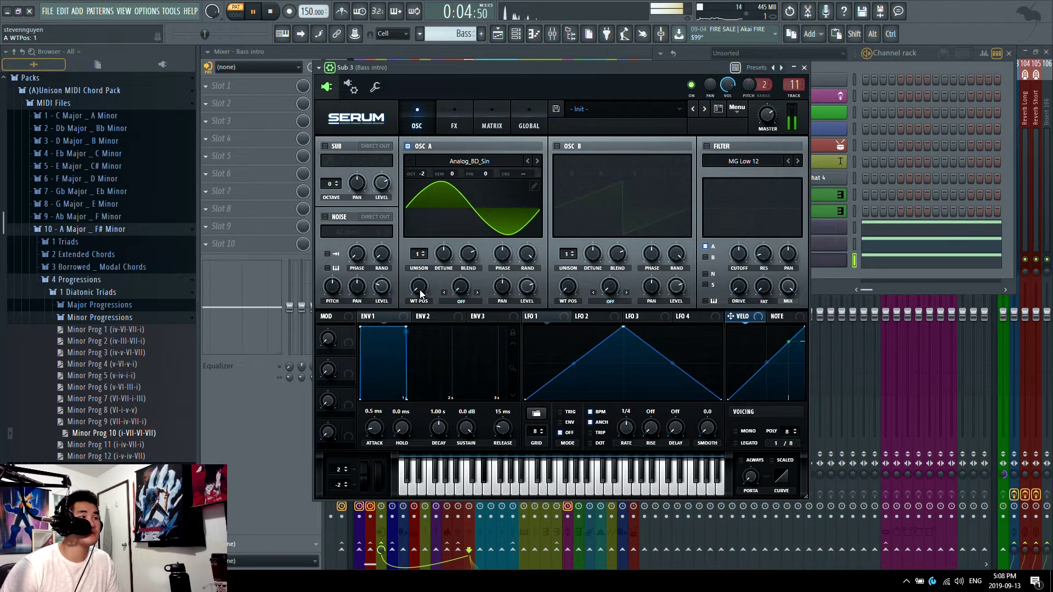
drag(421, 294, 427, 181)
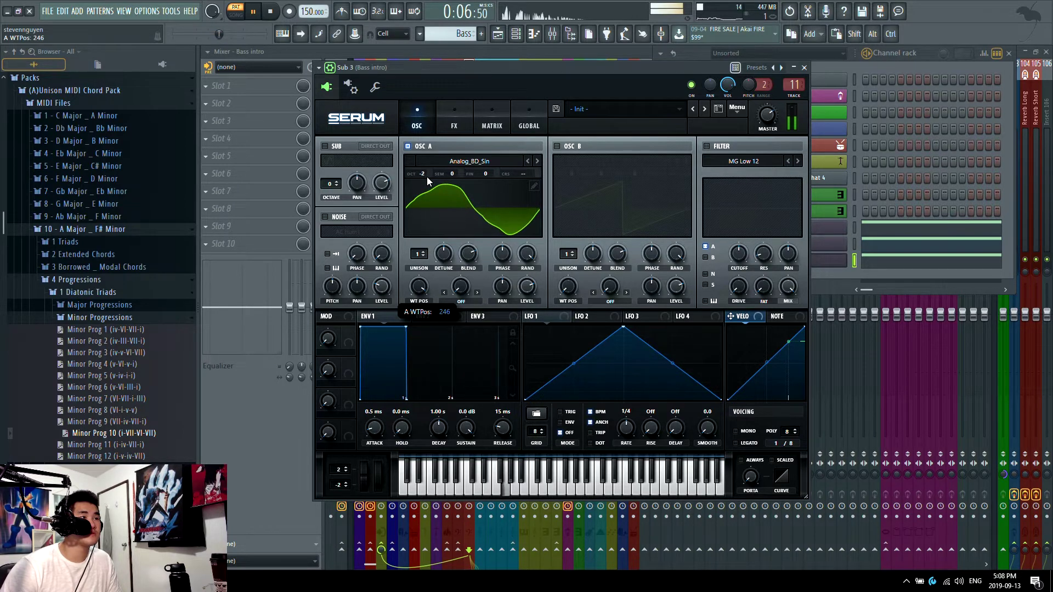
key(space)
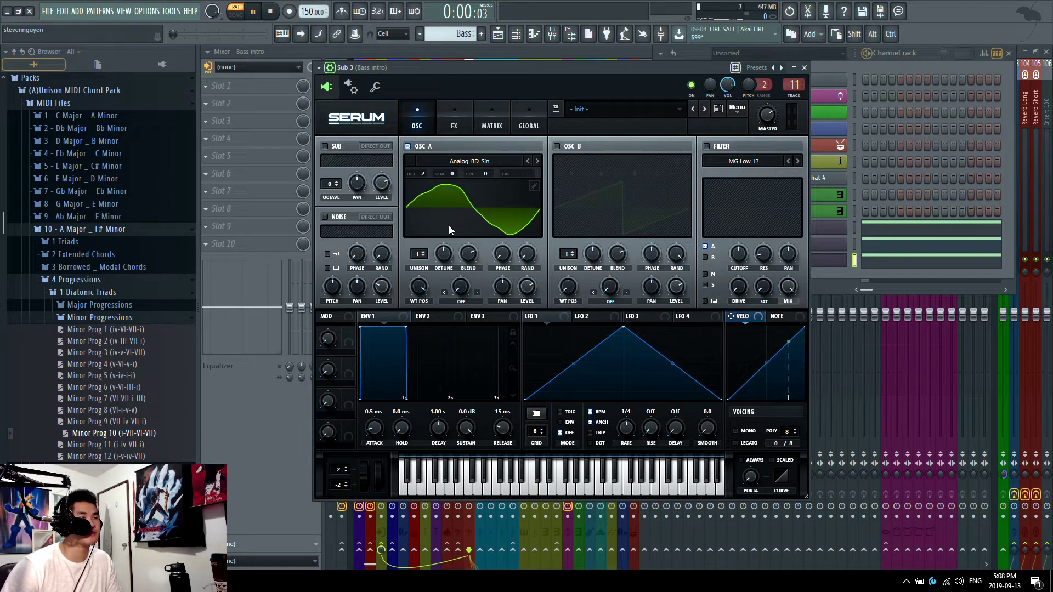
key(space)
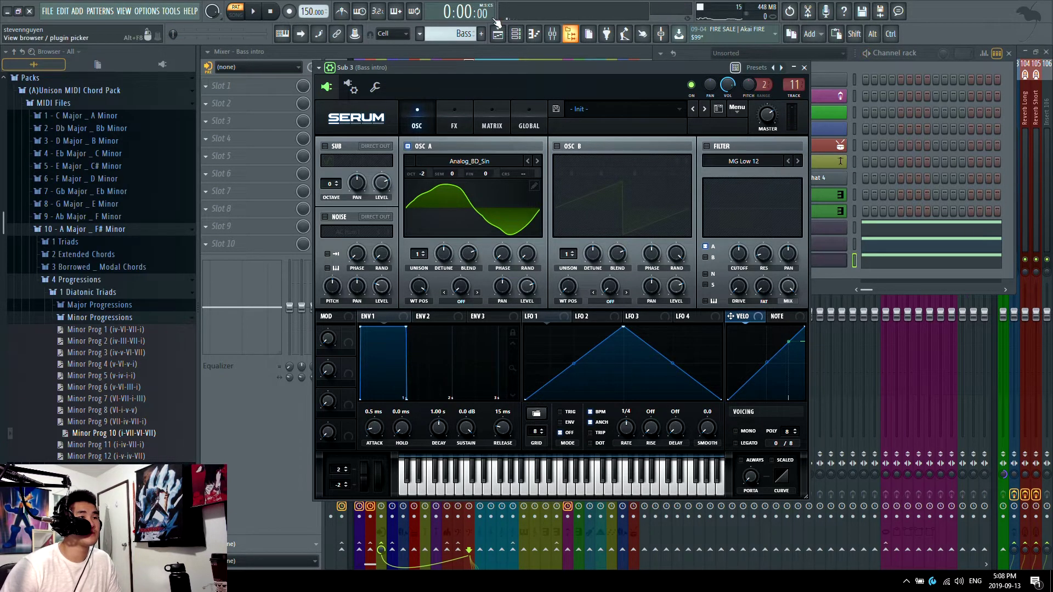
Play the full arrangement with the mixer open and reopen Sub 3 to hear it in context.
click(486, 45)
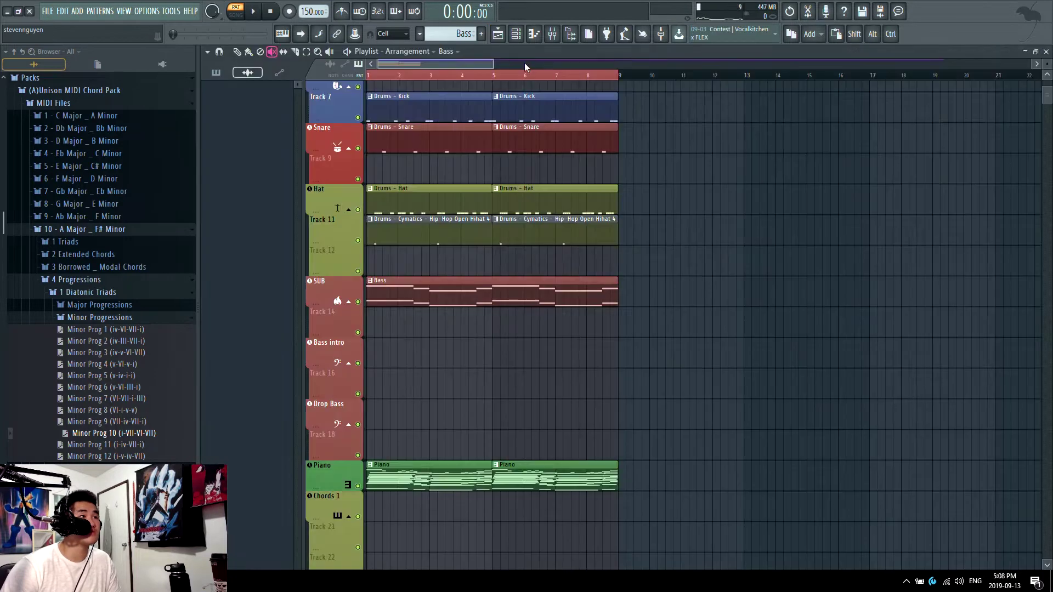
key(space)
key(F9)
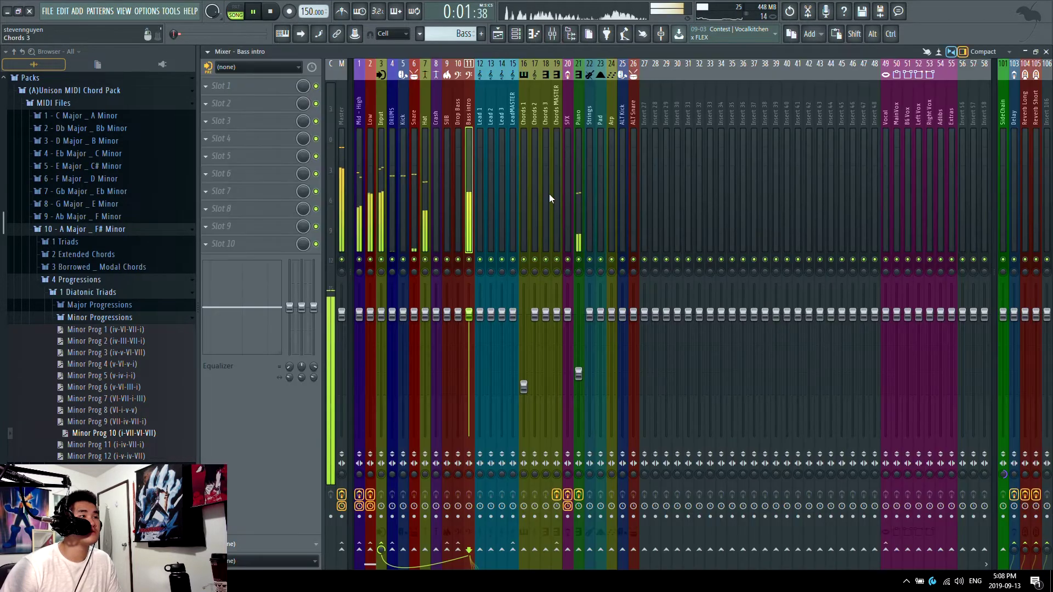
key(F6)
click(732, 265)
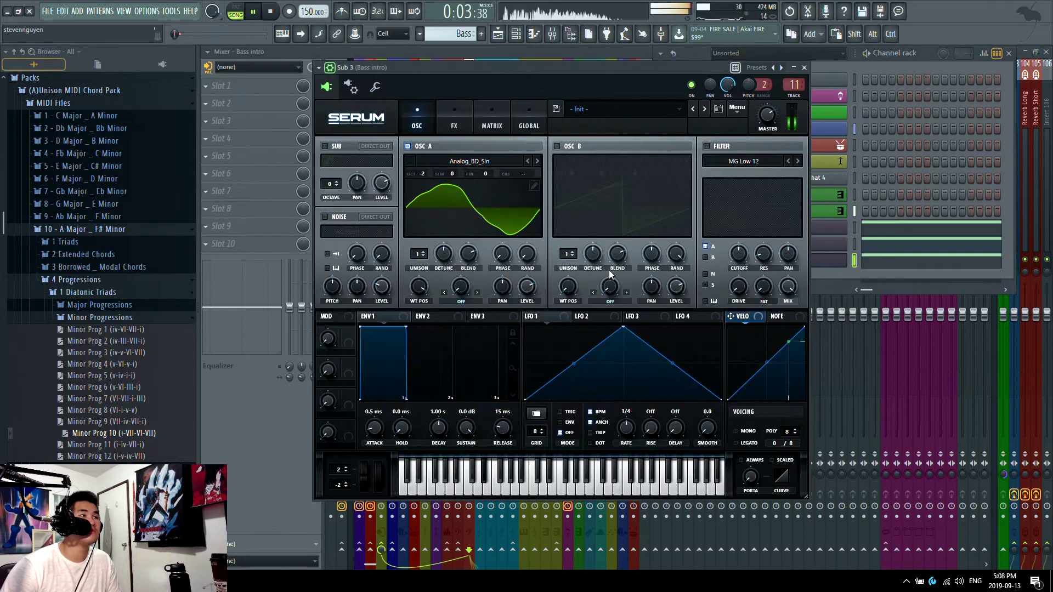
key(space)
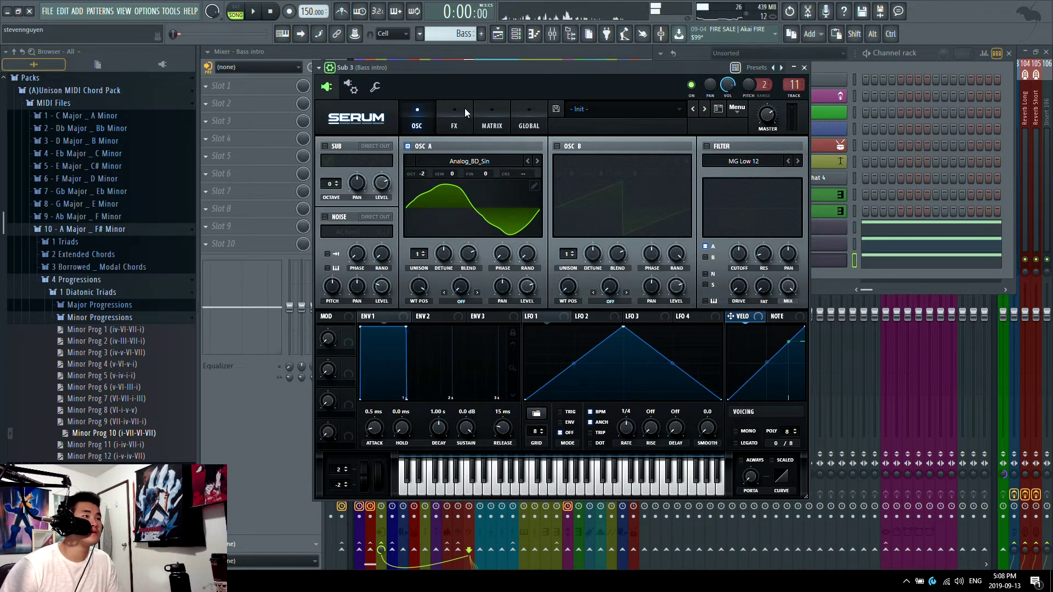
Enable the Distortion effect in Serum for Sub 3 and set its type to SoftClip.
click(455, 121)
click(324, 164)
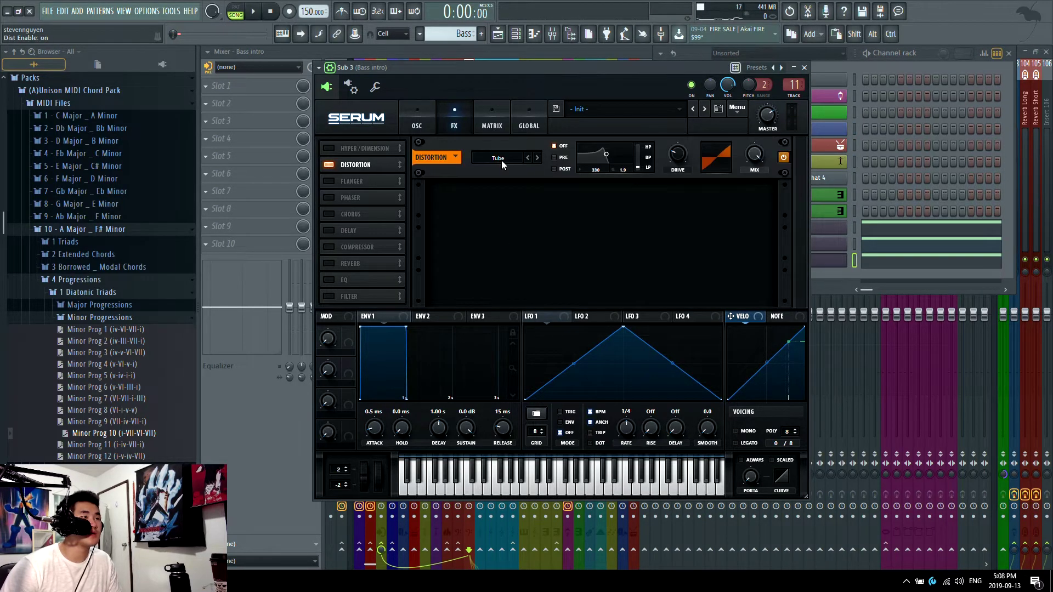
click(503, 158)
click(507, 160)
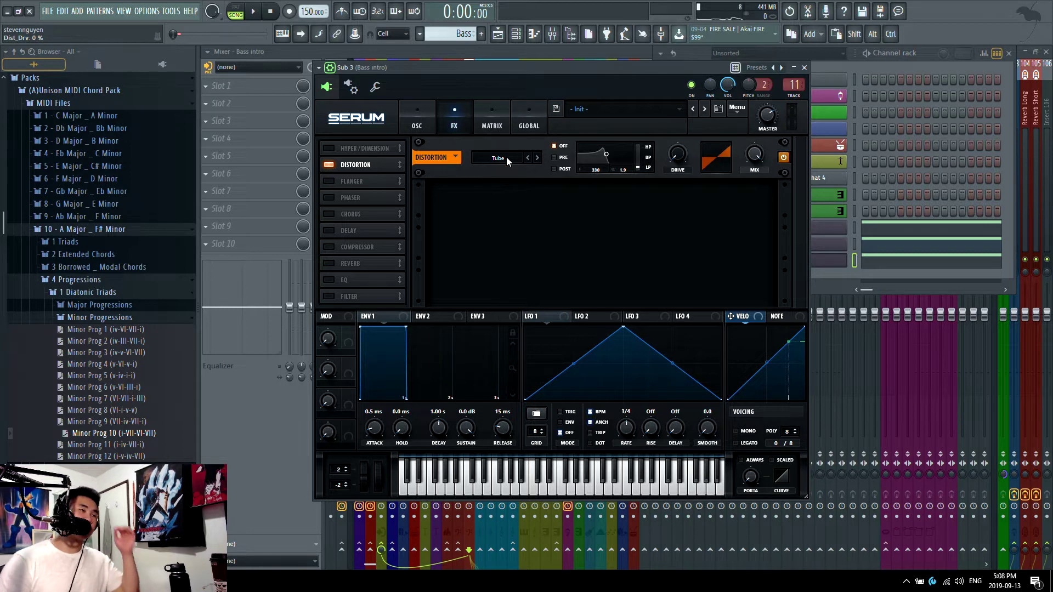
click(506, 157)
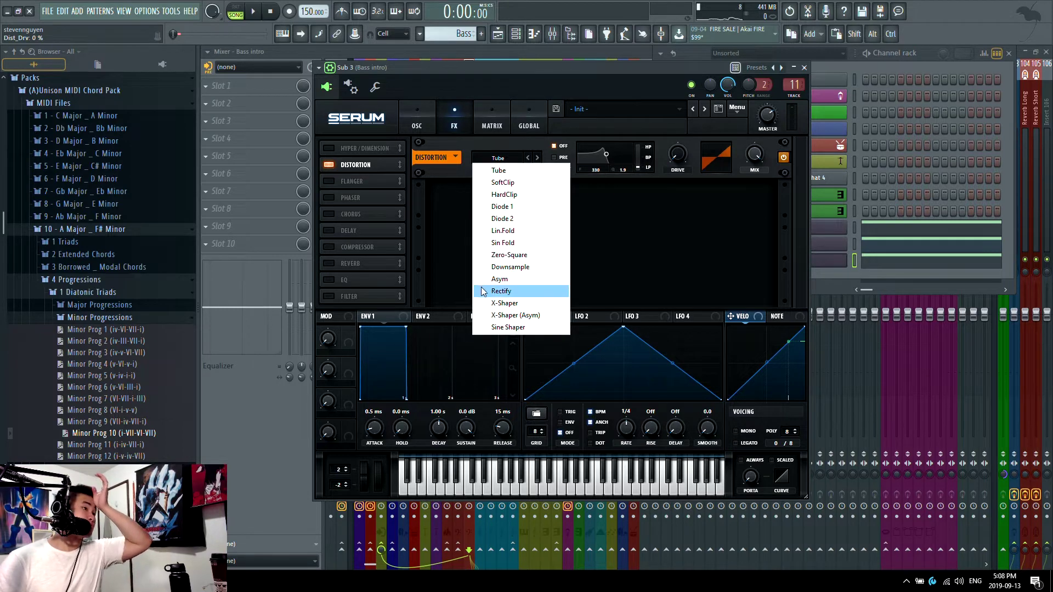
click(510, 184)
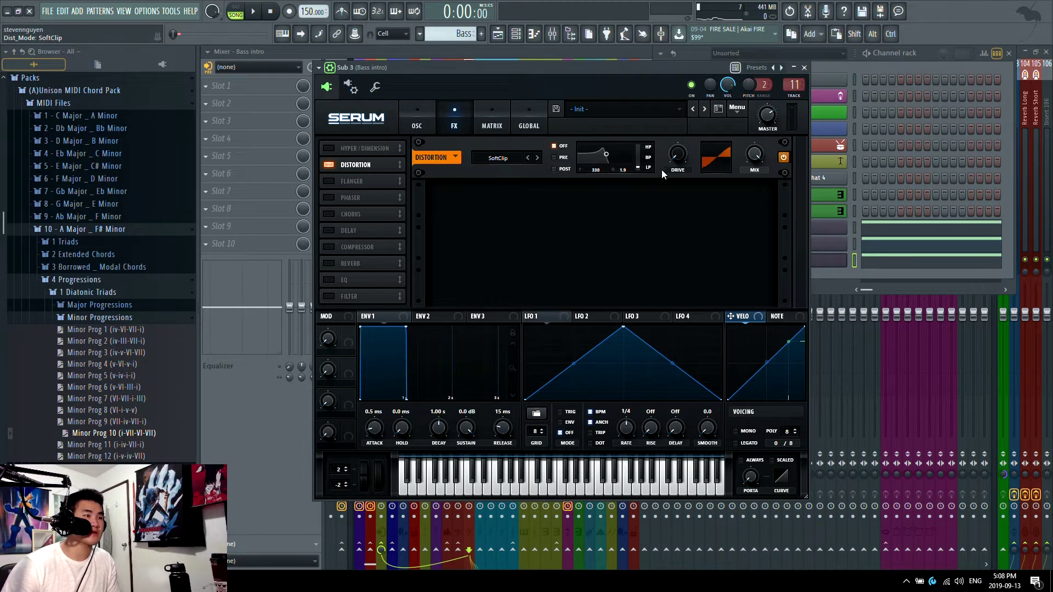
Raise the drive of Sub 3's SoftClip distortion while the song plays, then return to its oscillator page.
key(space)
drag(678, 154, 703, 100)
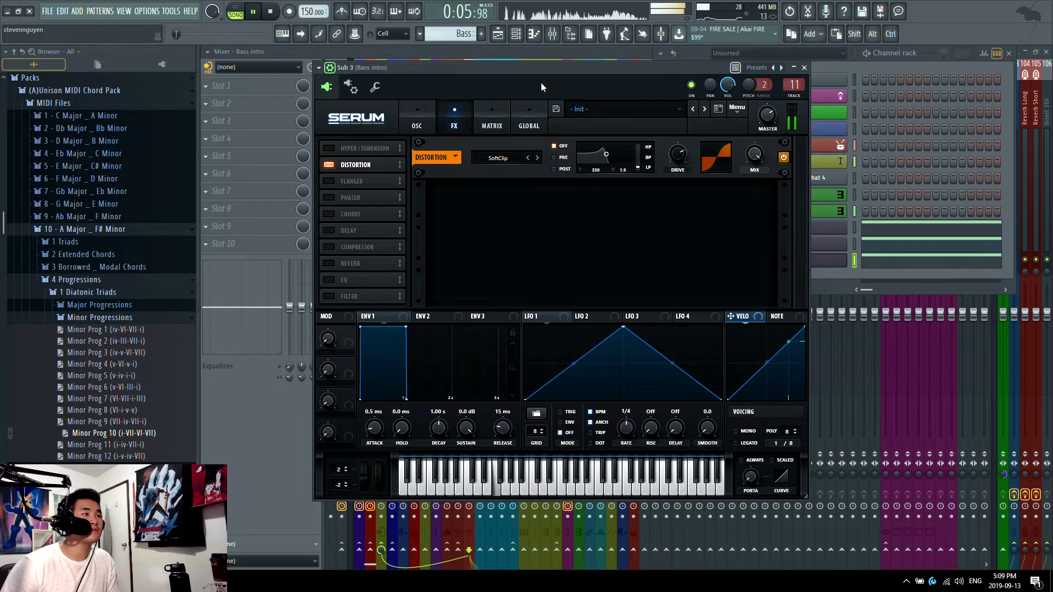
drag(543, 68, 517, 72)
click(397, 129)
key(space)
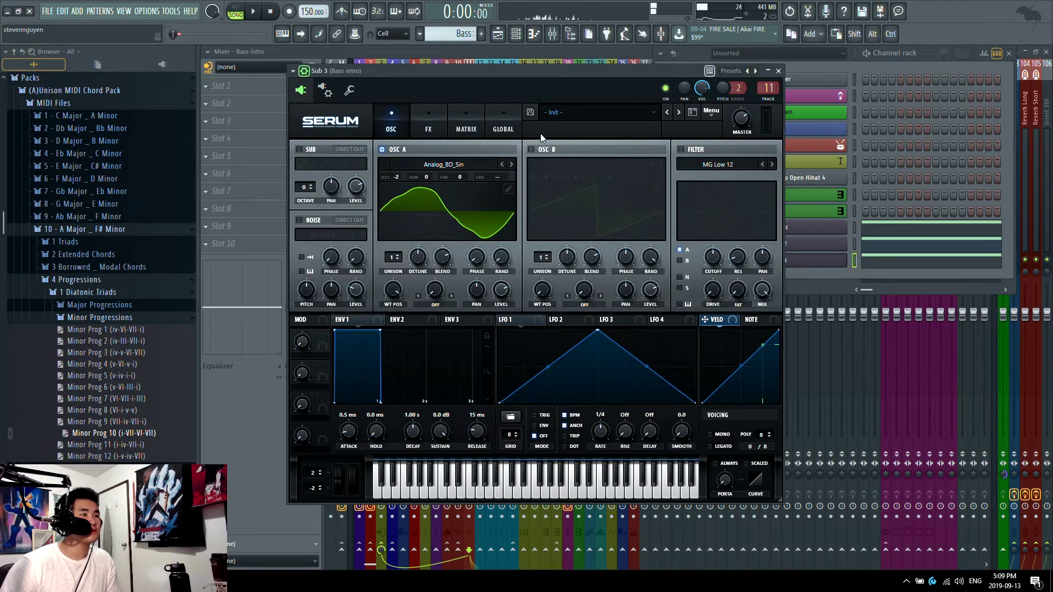
Close and reopen Sub 3 on its effects page and audition the SoftClip distortion in the song.
click(778, 71)
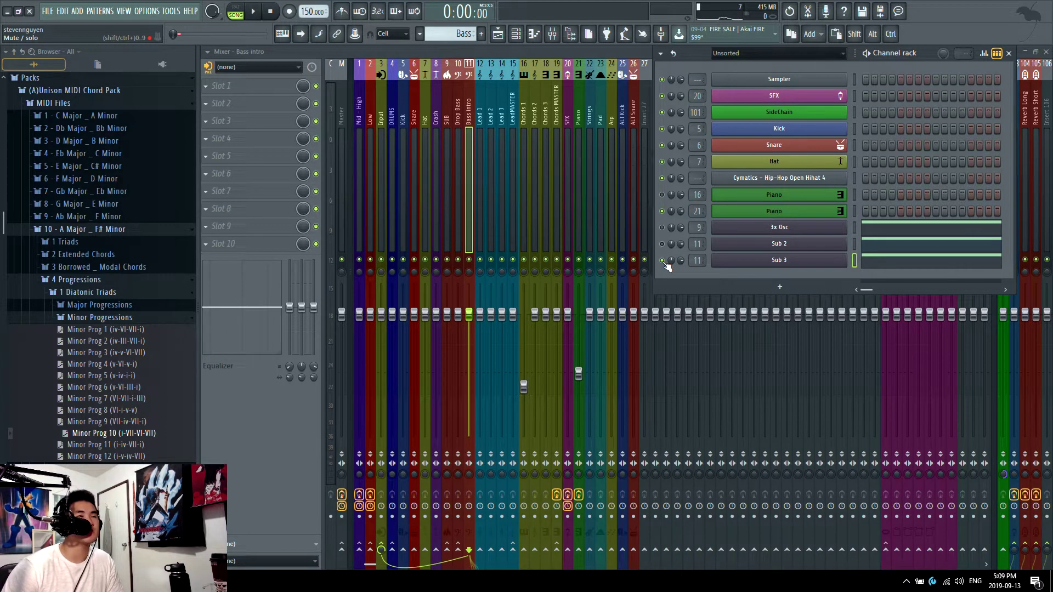
click(726, 265)
click(417, 123)
key(space)
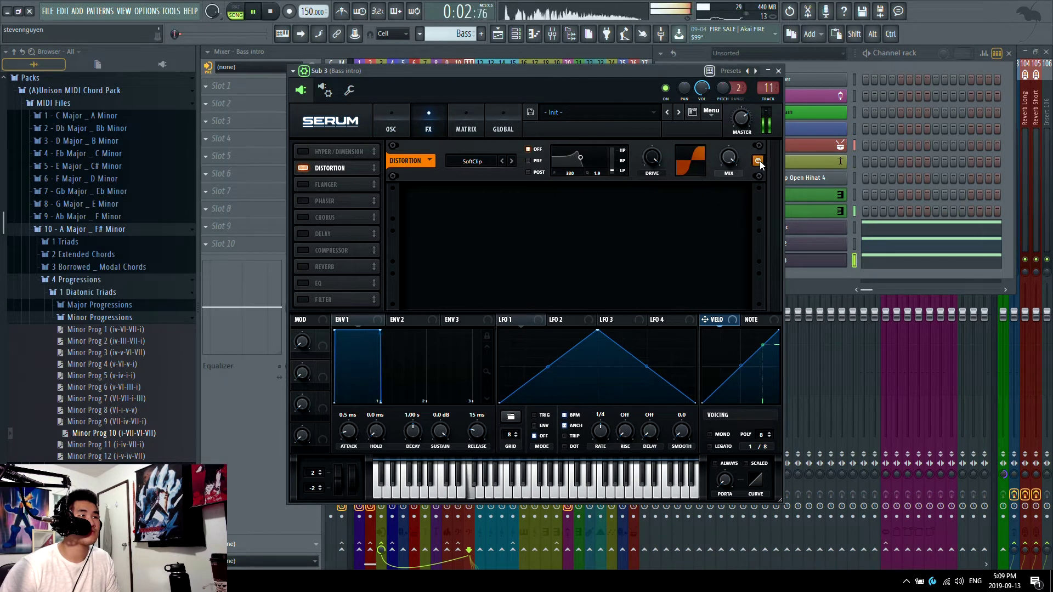
key(space)
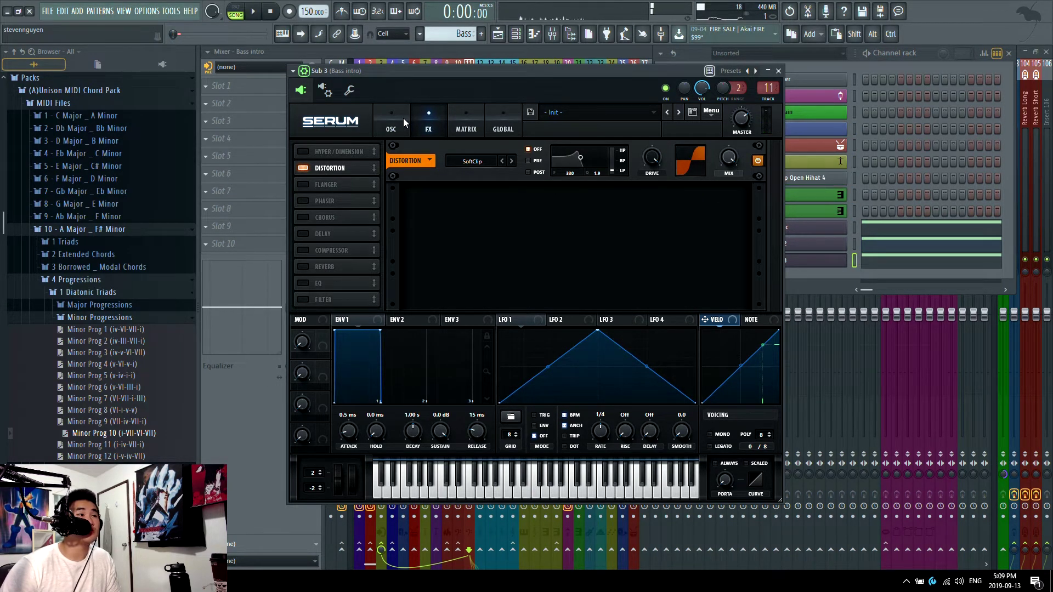
Switch off Sub 3's distortion, check its oscillator page and close the instrument.
click(403, 117)
click(428, 124)
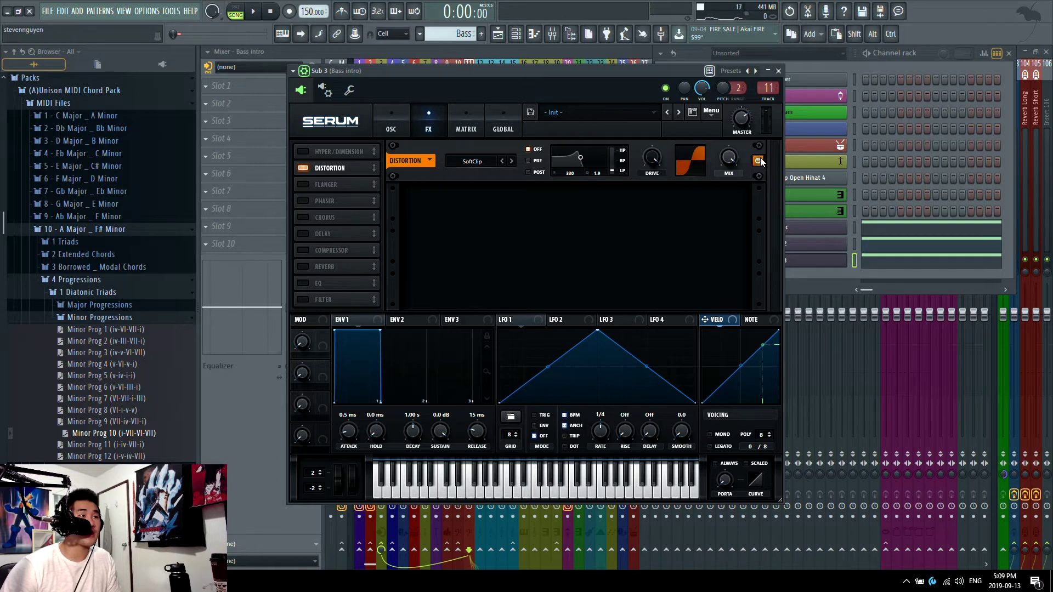
click(758, 161)
click(391, 124)
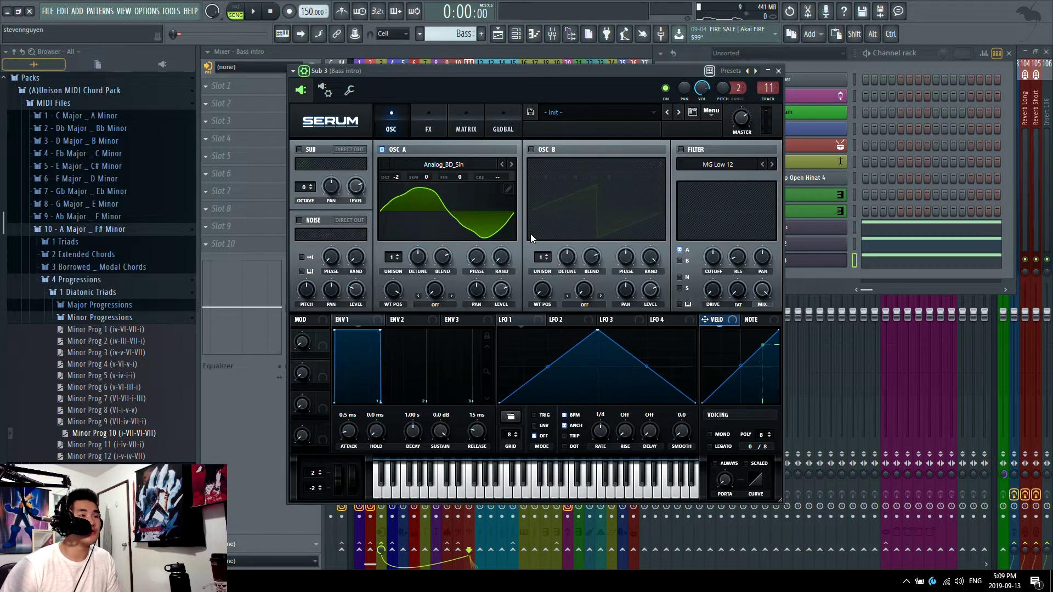
click(778, 71)
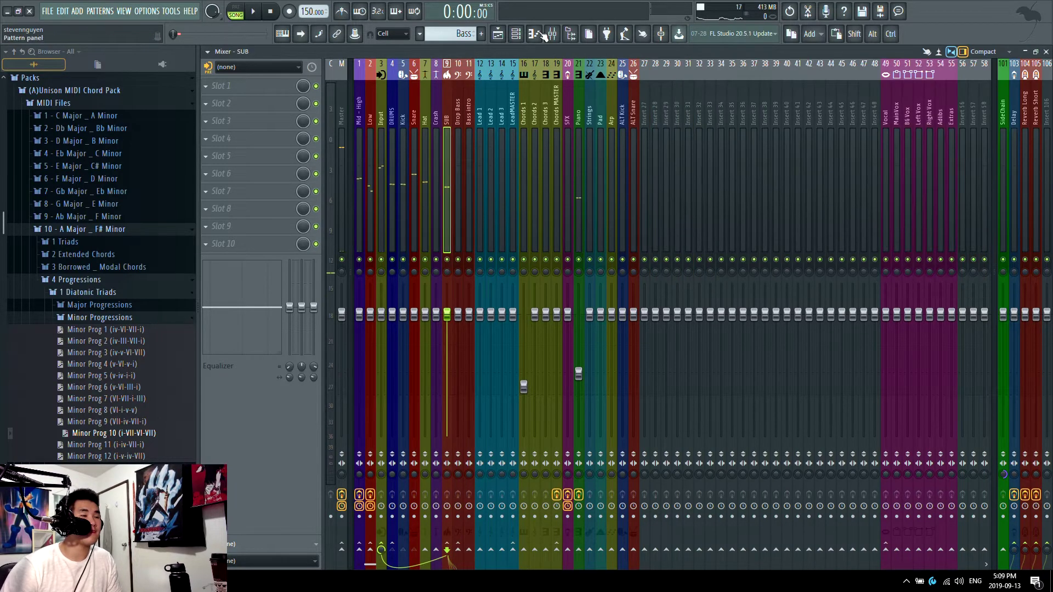
Open 3x Osc and audition the mix level of its noise oscillator 3 in the song, then select the SUB mixer track.
click(516, 34)
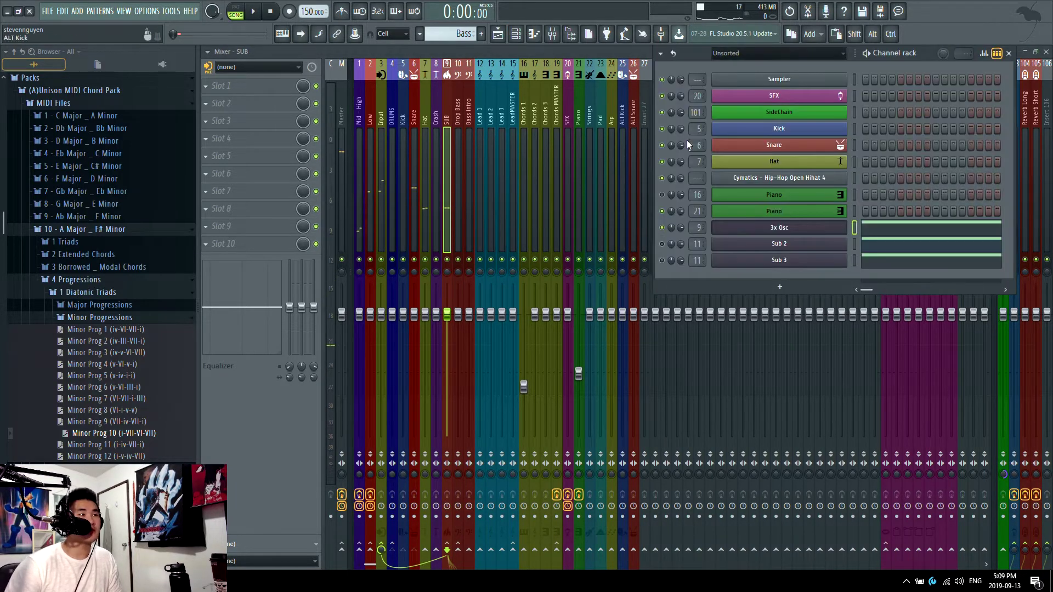
click(781, 228)
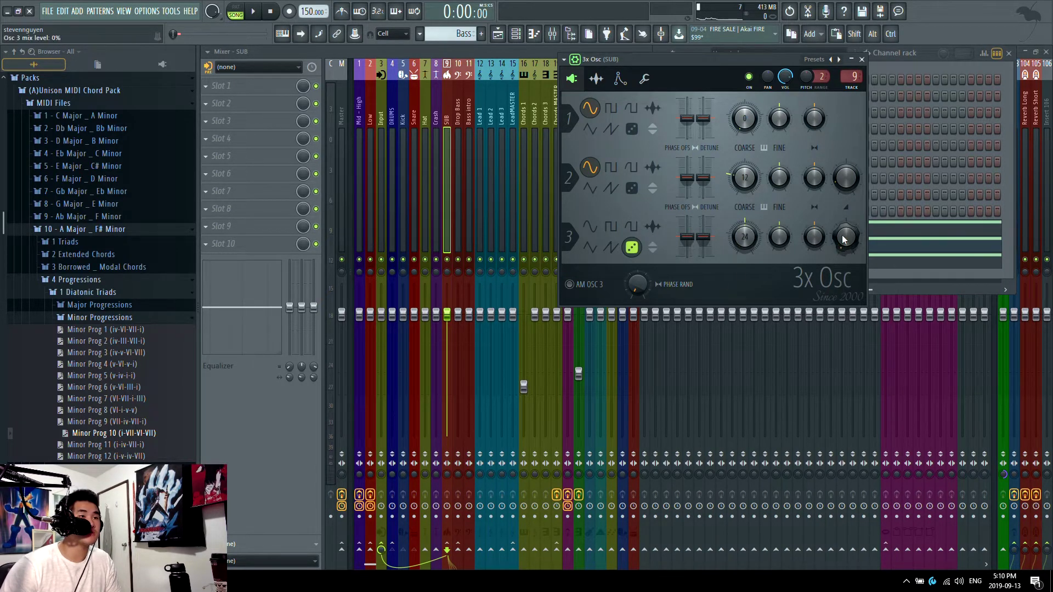
key(space)
drag(843, 239, 806, 247)
click(447, 201)
key(space)
Insert Fruity Parametric EQ 2 in the first effect slot of the SUB mixer track.
click(271, 91)
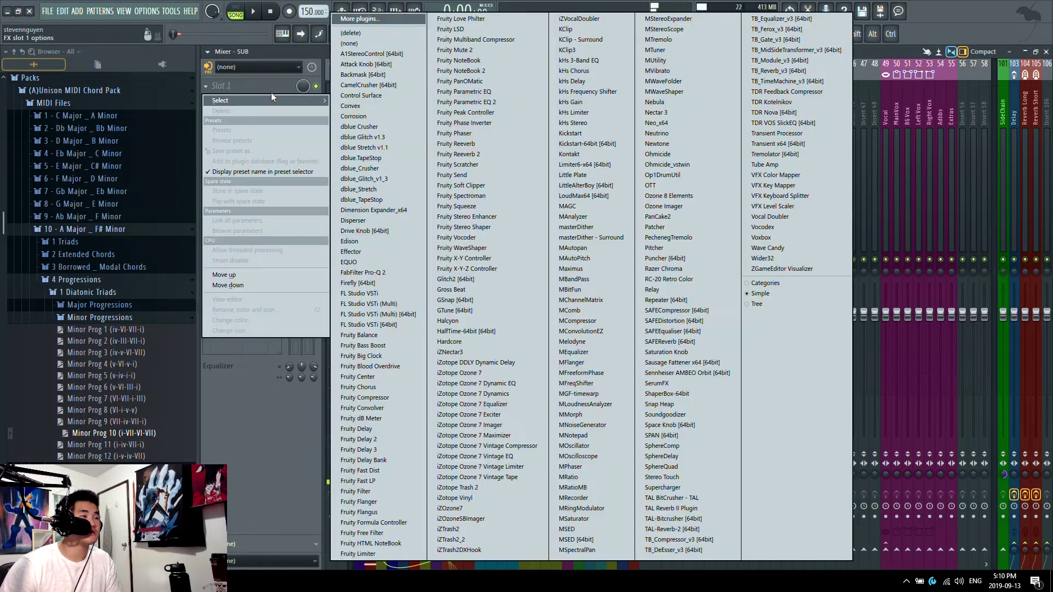
click(523, 103)
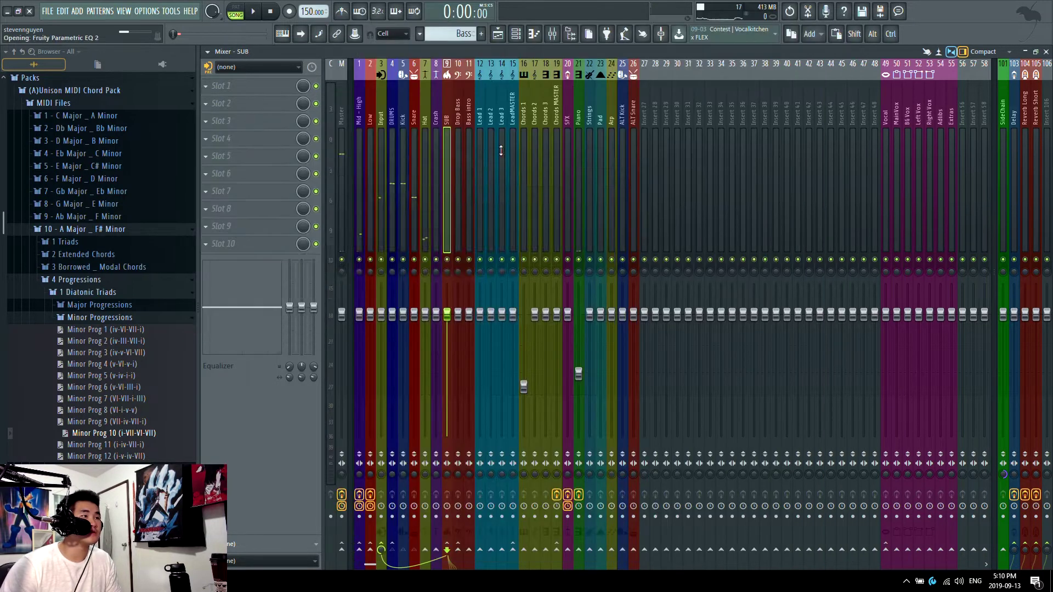
right_click(315, 249)
click(403, 256)
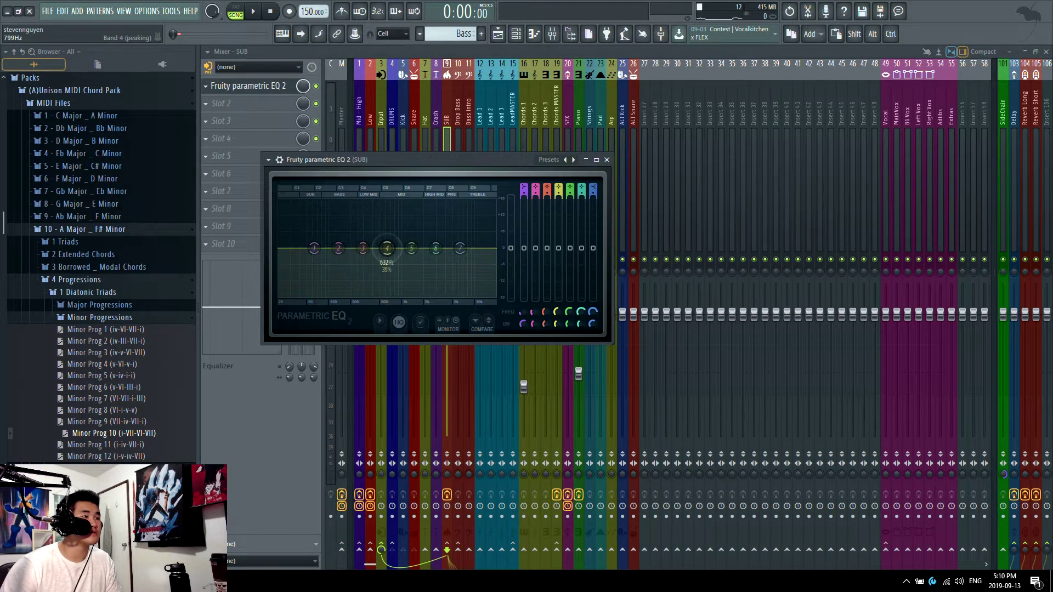
Pull EQ bands 4 and 7 down low to cut the SUB track's mids and highs while the song plays.
drag(387, 248, 382, 295)
key(space)
drag(460, 249, 404, 292)
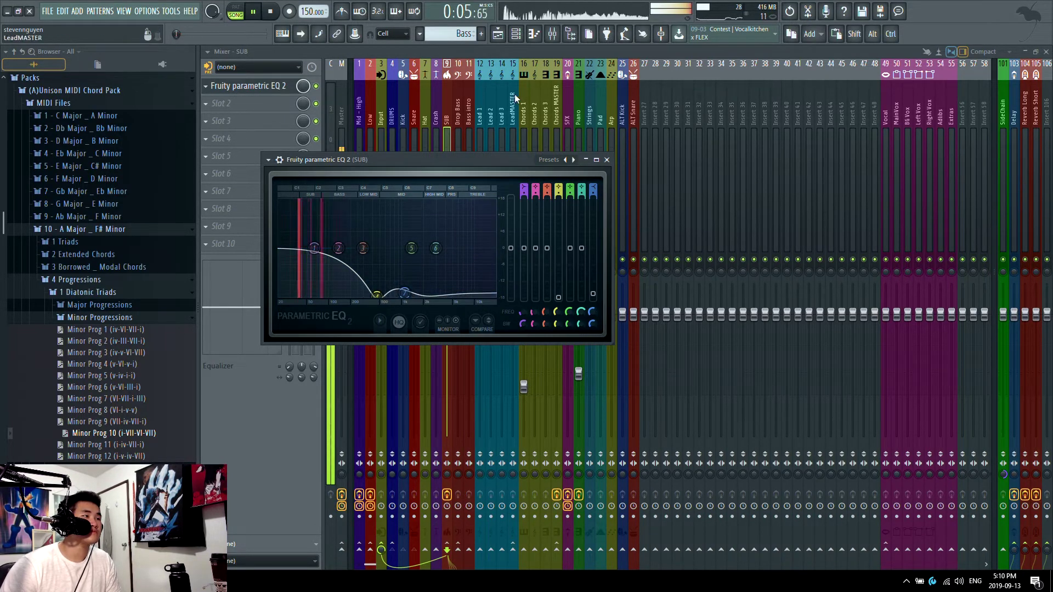
Play the Bass pattern on its own to listen to the equalised 3x Osc sub.
click(517, 34)
click(867, 54)
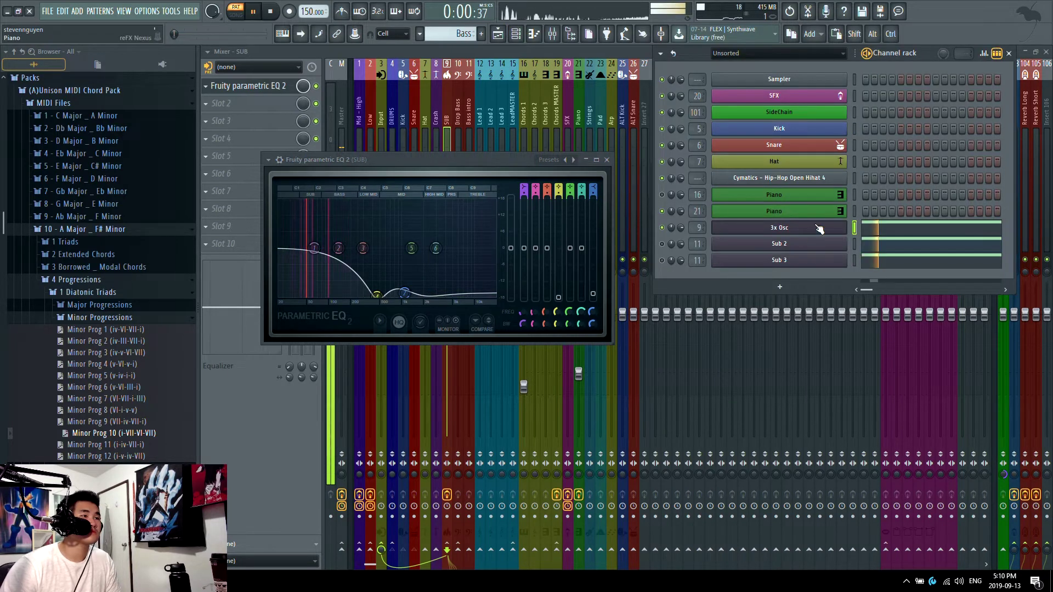
key(space)
key(space)
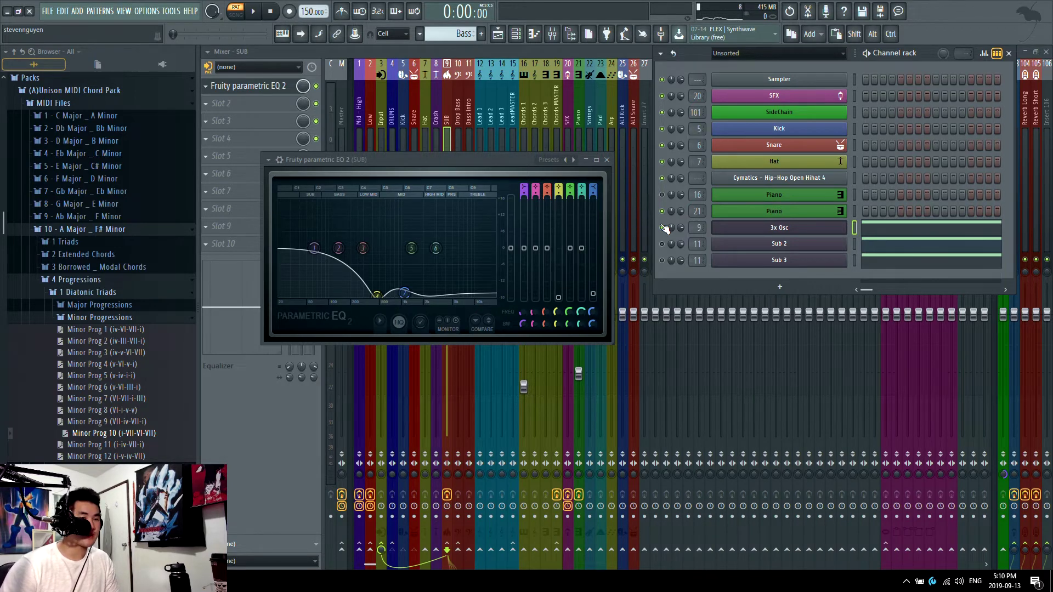
key(space)
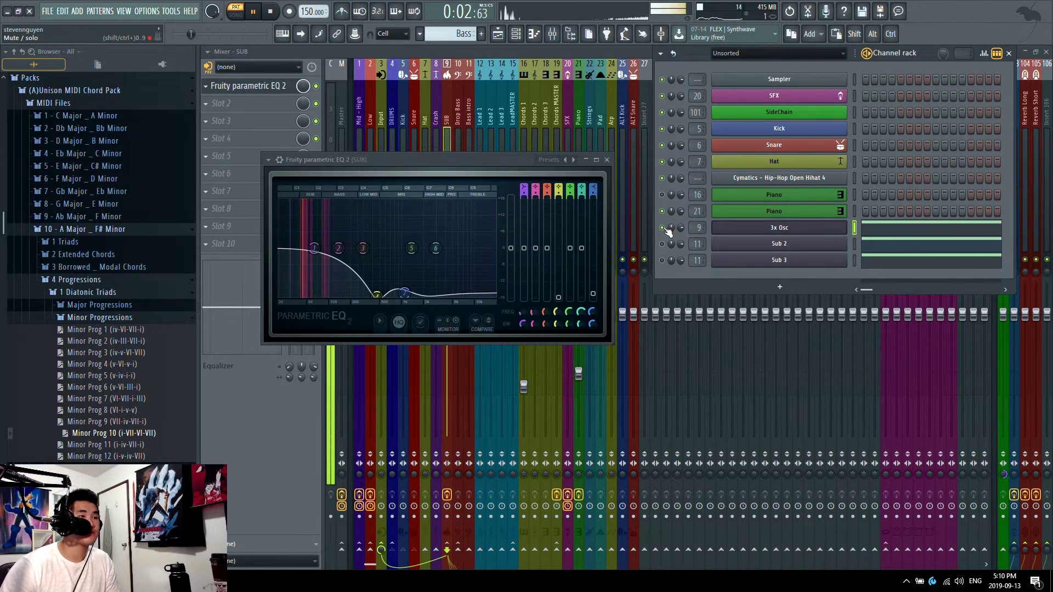
key(space)
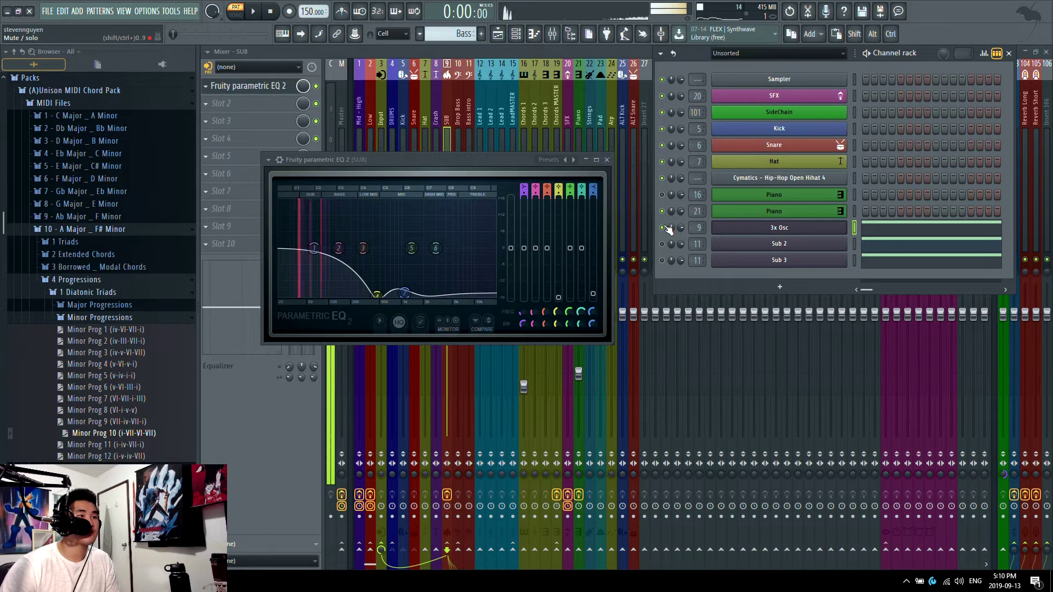
Open Sub 2, set Sylenth1 oscillator B1's waveform to Noise with its volume at 0, and play the Bass pattern.
click(788, 247)
click(451, 230)
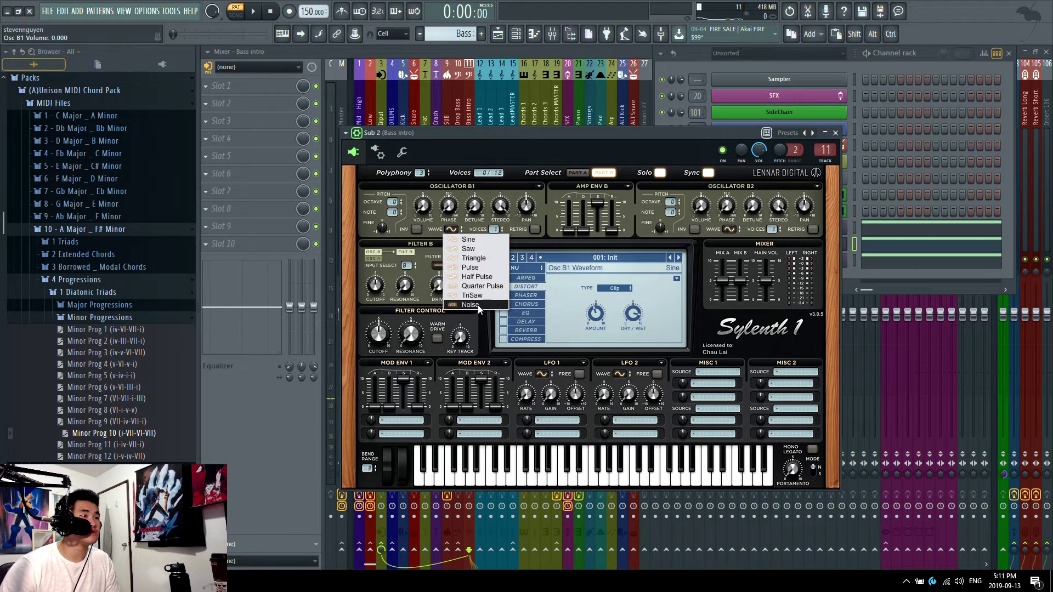
click(470, 305)
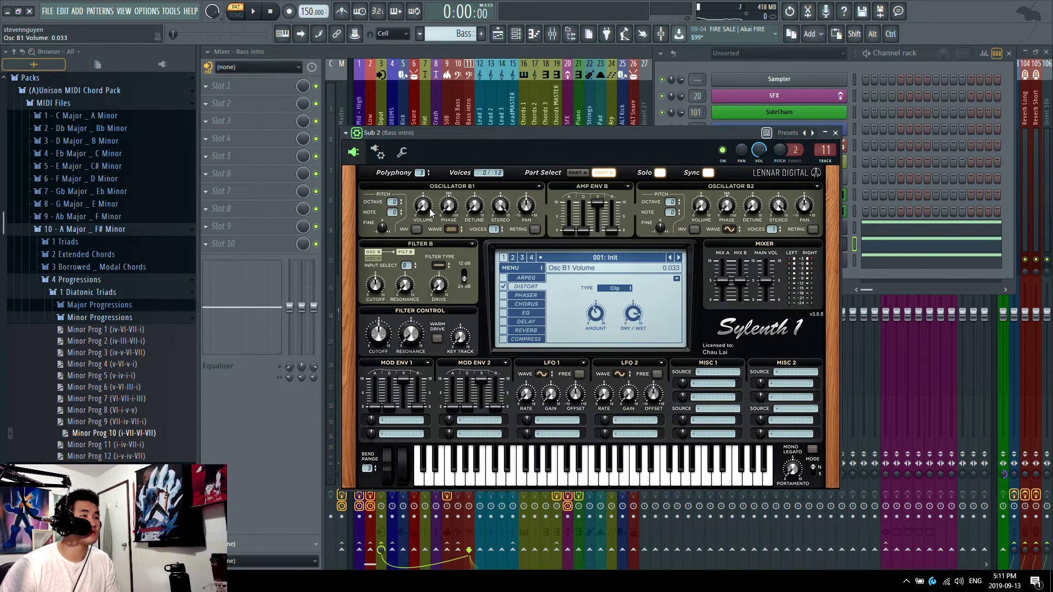
drag(430, 213, 427, 214)
key(space)
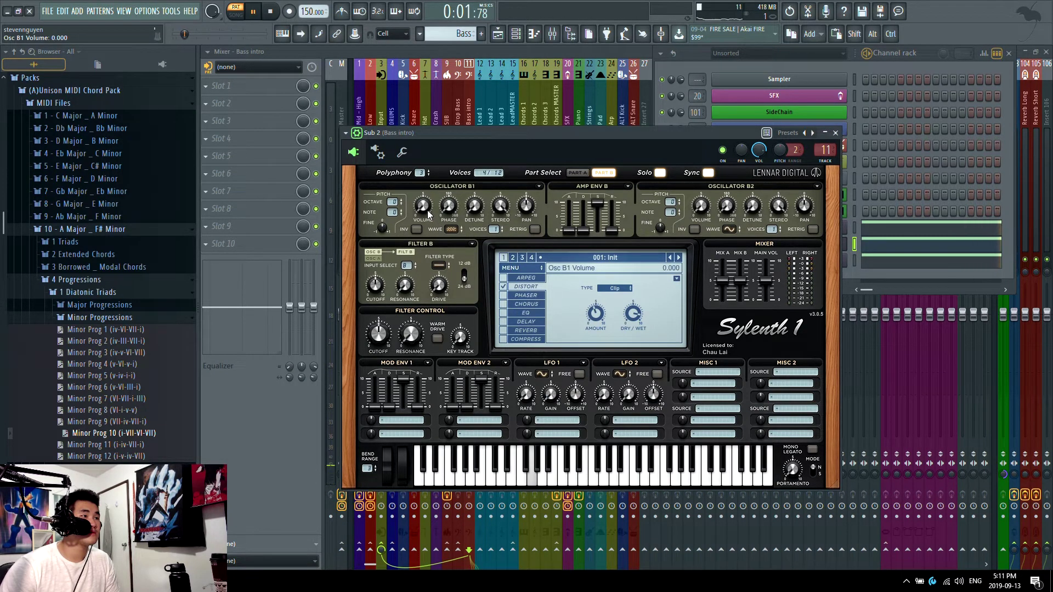
Turn Sylenth1's part solo off and raise the noise oscillator B1's volume to about 0.015 while the Bass pattern plays.
click(660, 173)
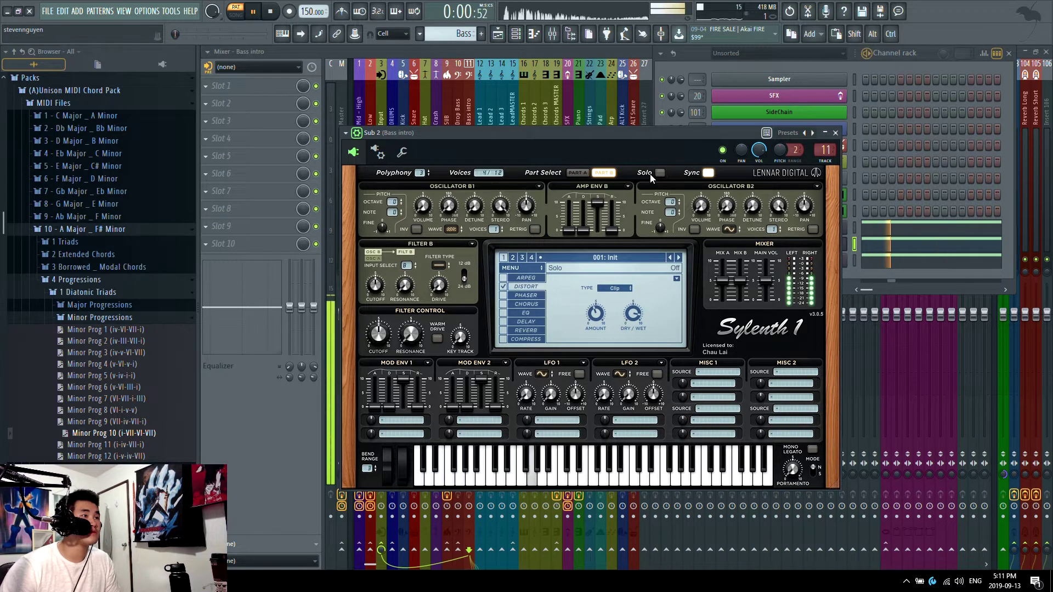
key(space)
click(503, 287)
key(space)
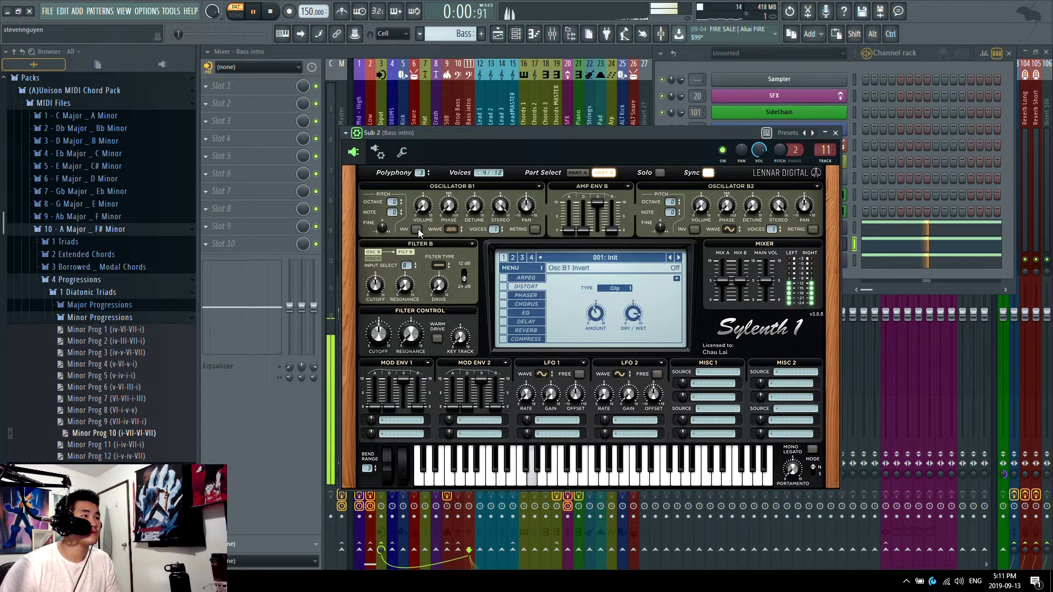
drag(424, 209, 424, 206)
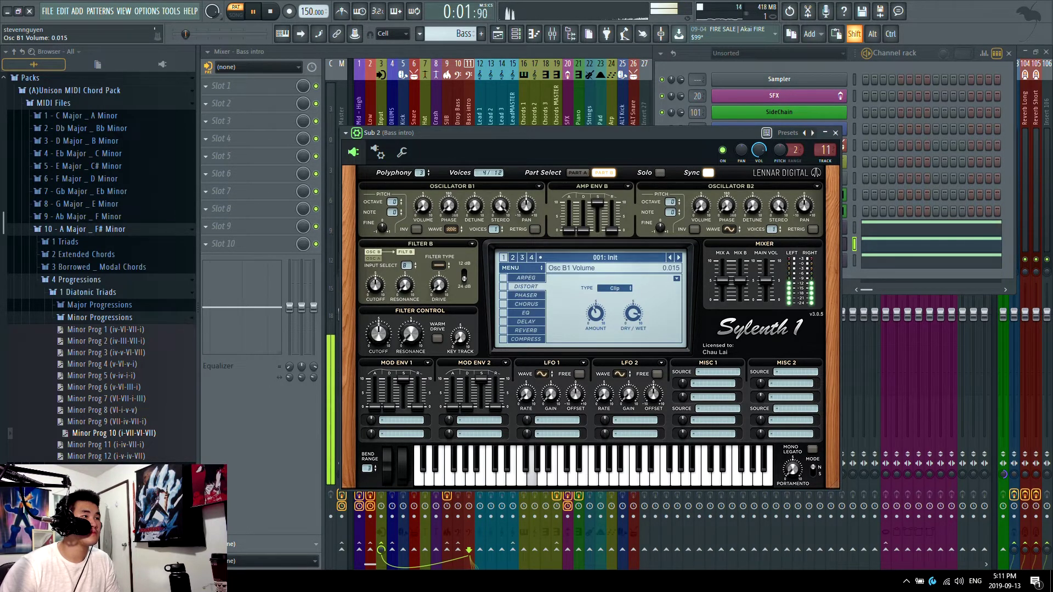
click(504, 288)
key(space)
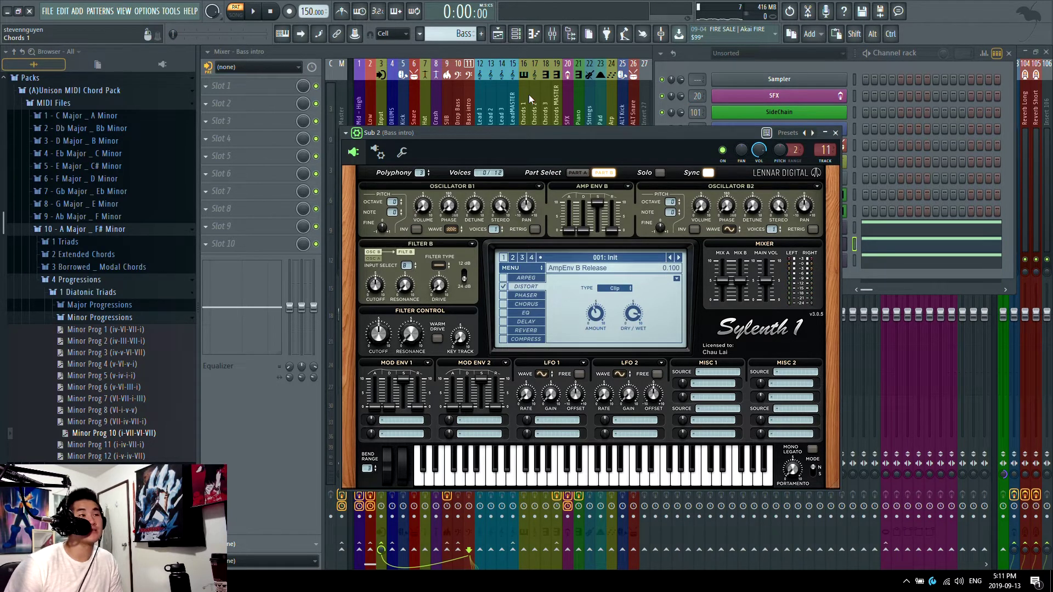
Insert Fruity Parametric EQ 2 in the first effect slot of the Bass intro mixer track while the pattern plays.
click(506, 34)
key(space)
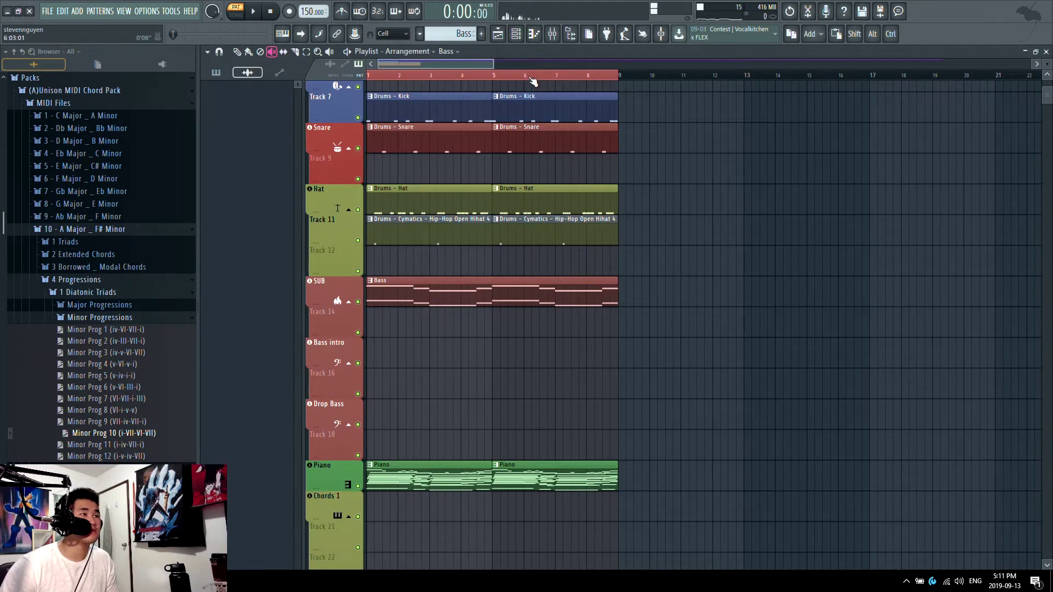
click(552, 34)
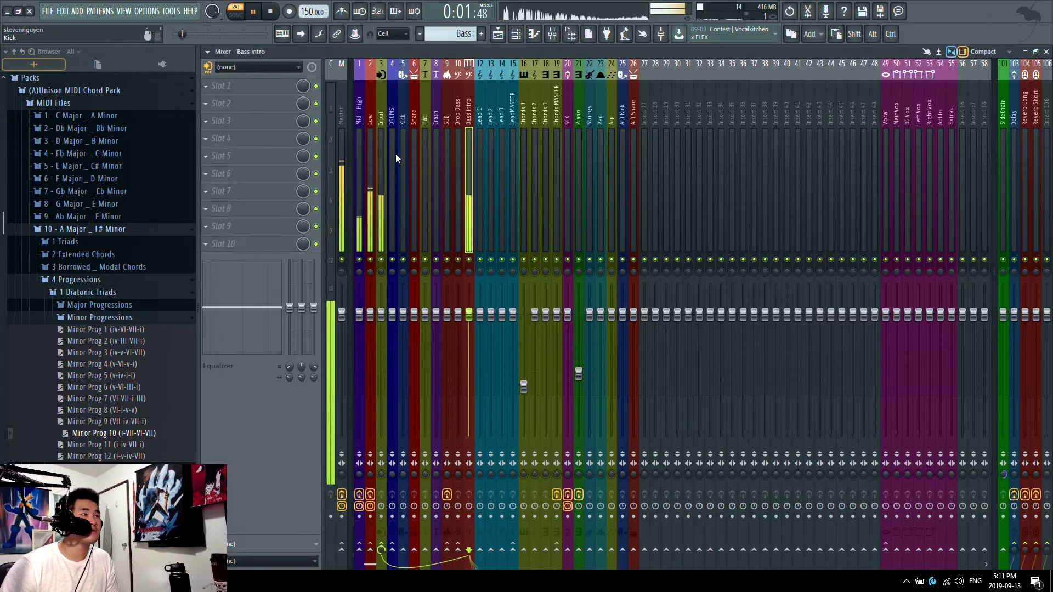
click(246, 86)
click(494, 102)
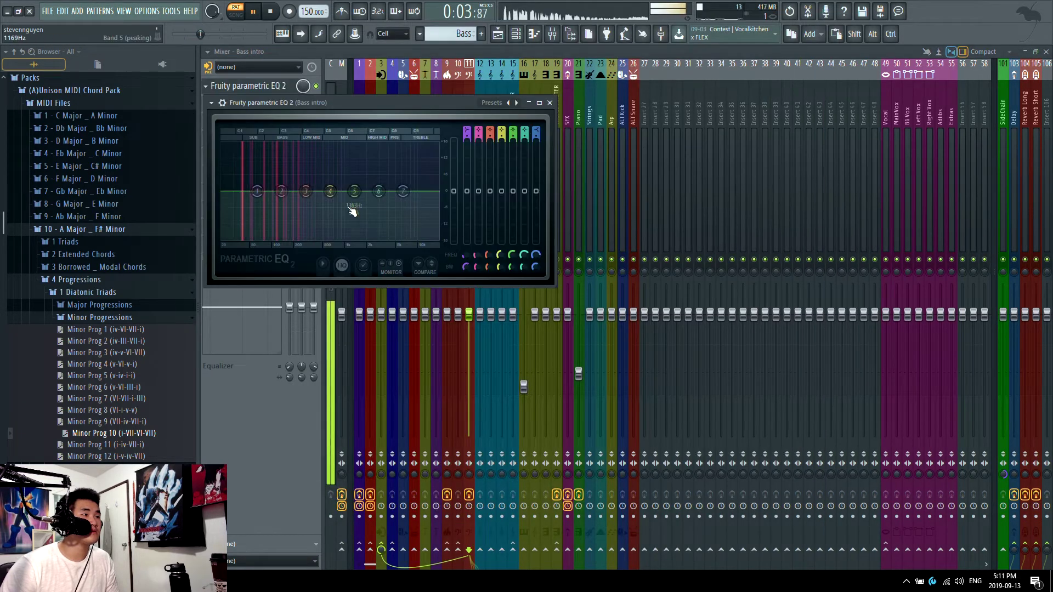
Pull EQ bands 4 and 3 down to the minimum, band 3 near 1225 Hz, and partly lower band 7.
drag(330, 191, 305, 243)
drag(305, 191, 352, 238)
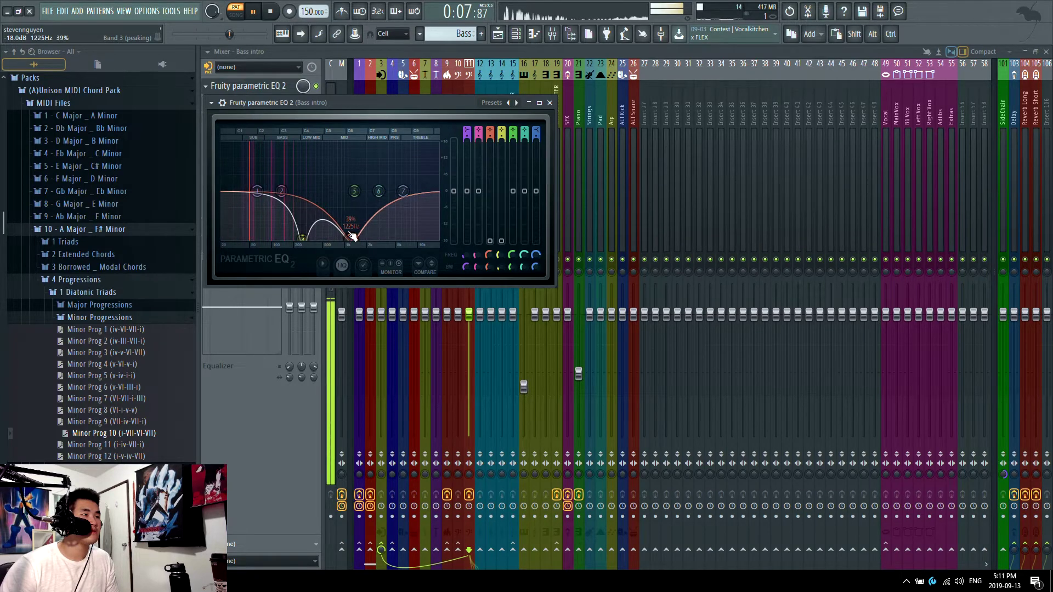
drag(402, 191, 380, 214)
key(space)
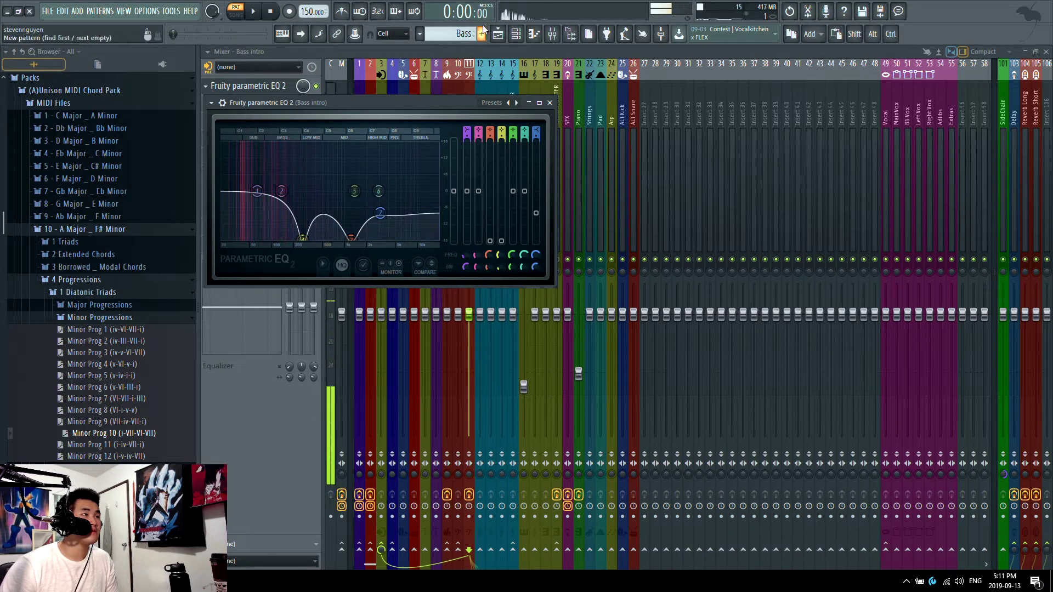
Play the full song to compare the Sylenth1 sub with its Bass intro EQ active and bypassed.
click(497, 35)
key(space)
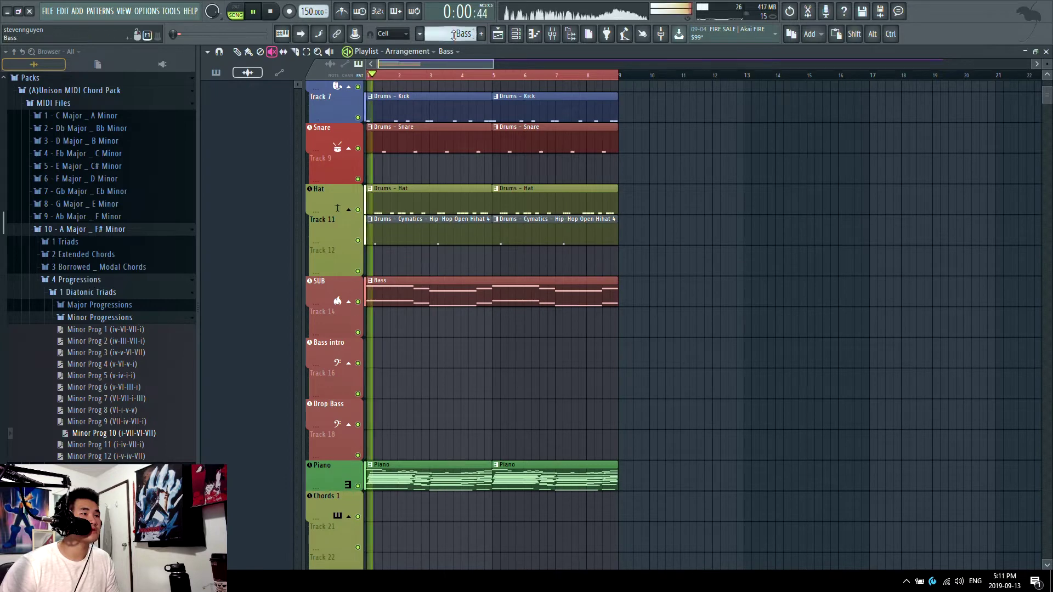
click(563, 35)
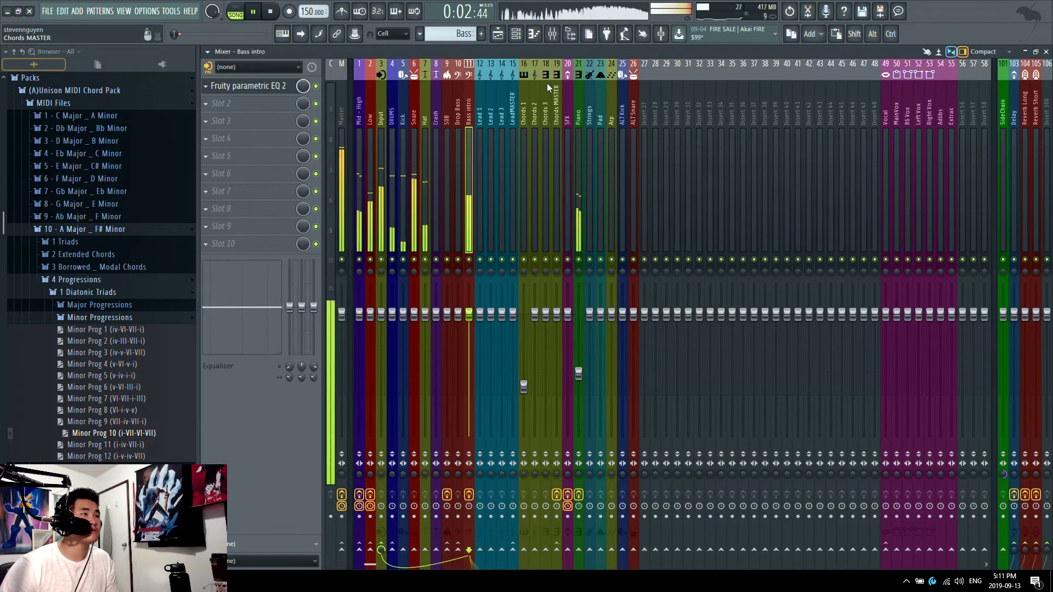
key(space)
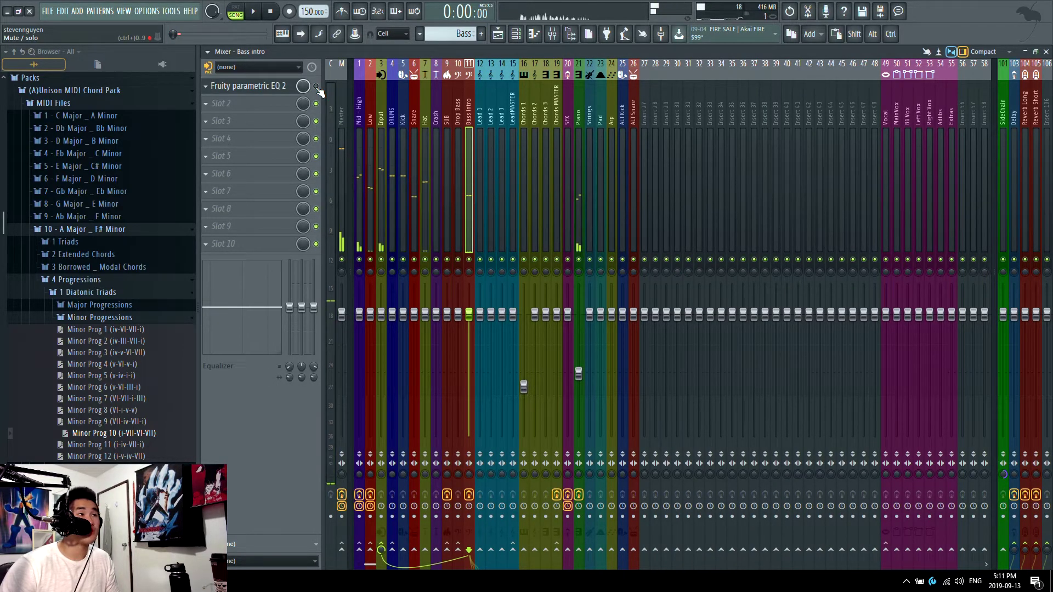
key(space)
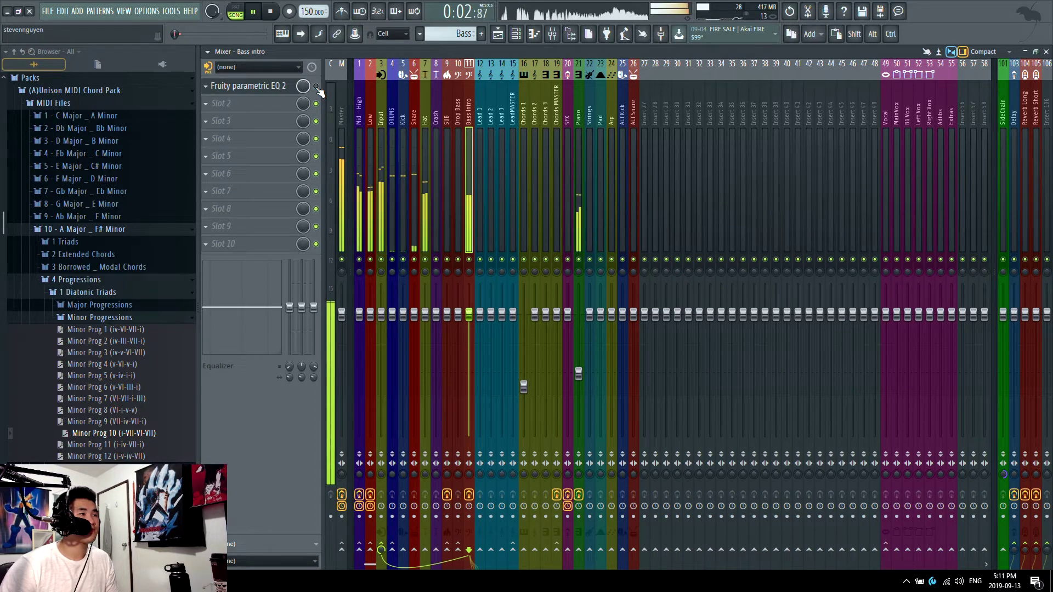
Compare Sub 2 in the song with noise oscillator B1's voices at 0 and restored.
click(533, 33)
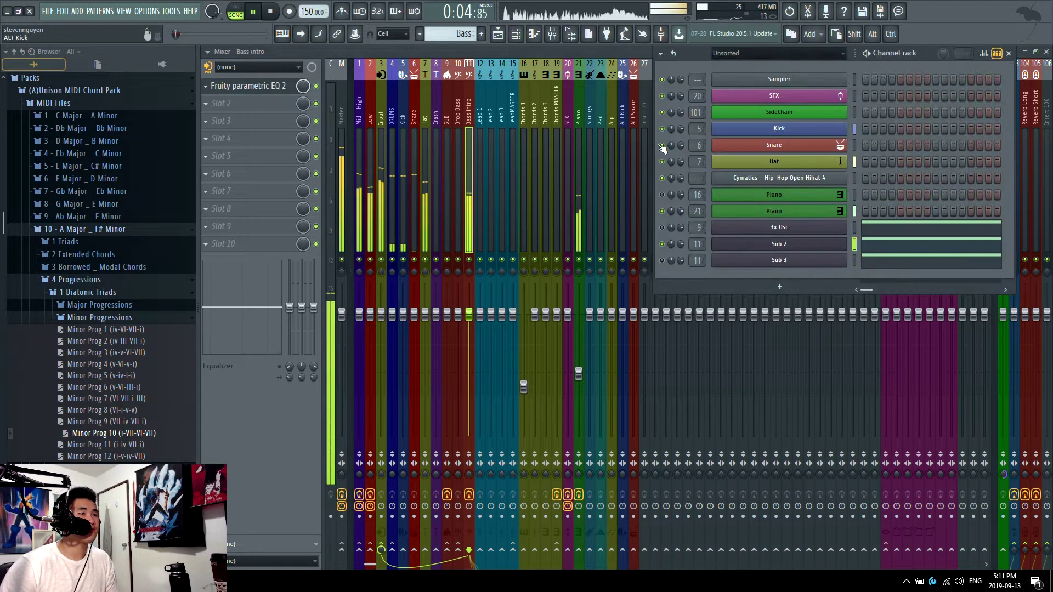
click(792, 240)
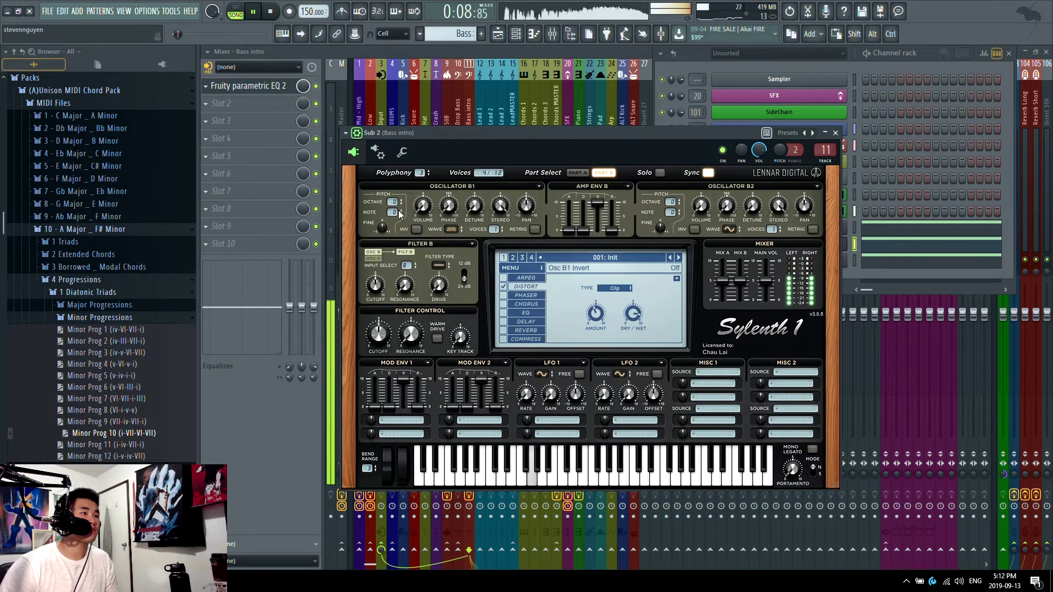
drag(494, 234, 490, 280)
key(space)
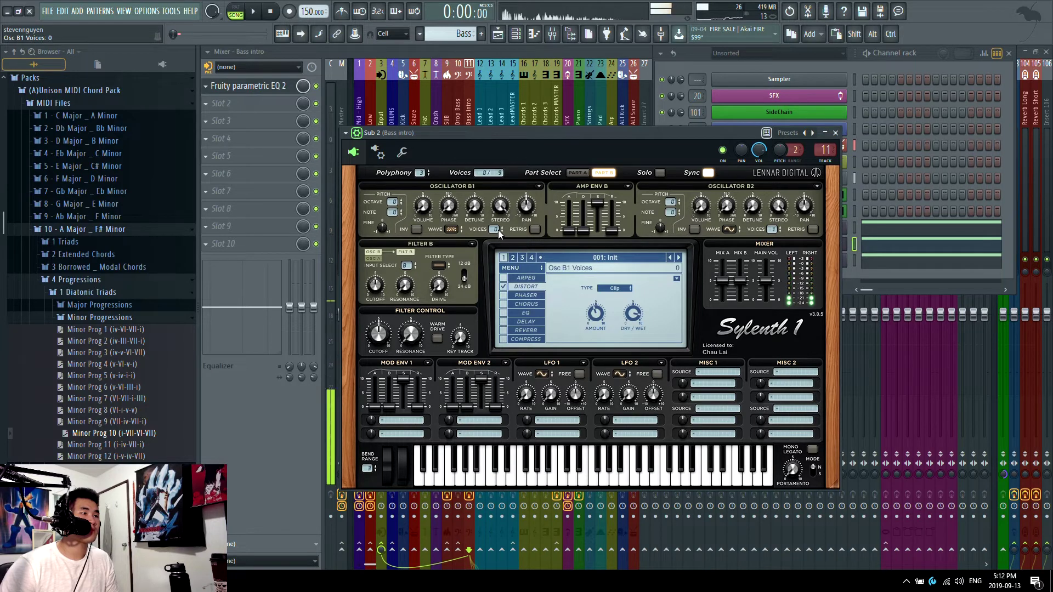
key(space)
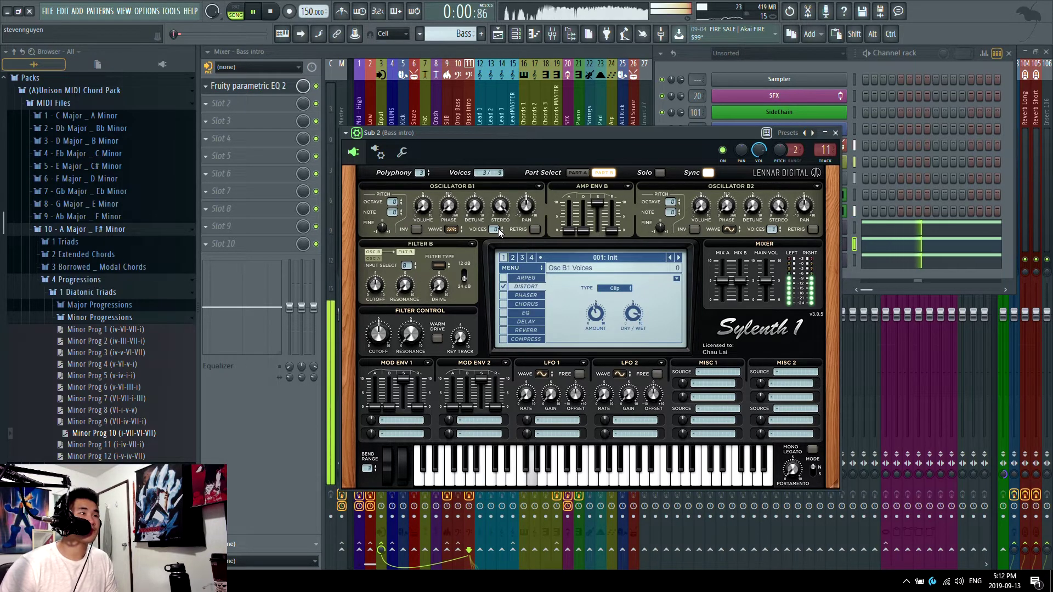
key(space)
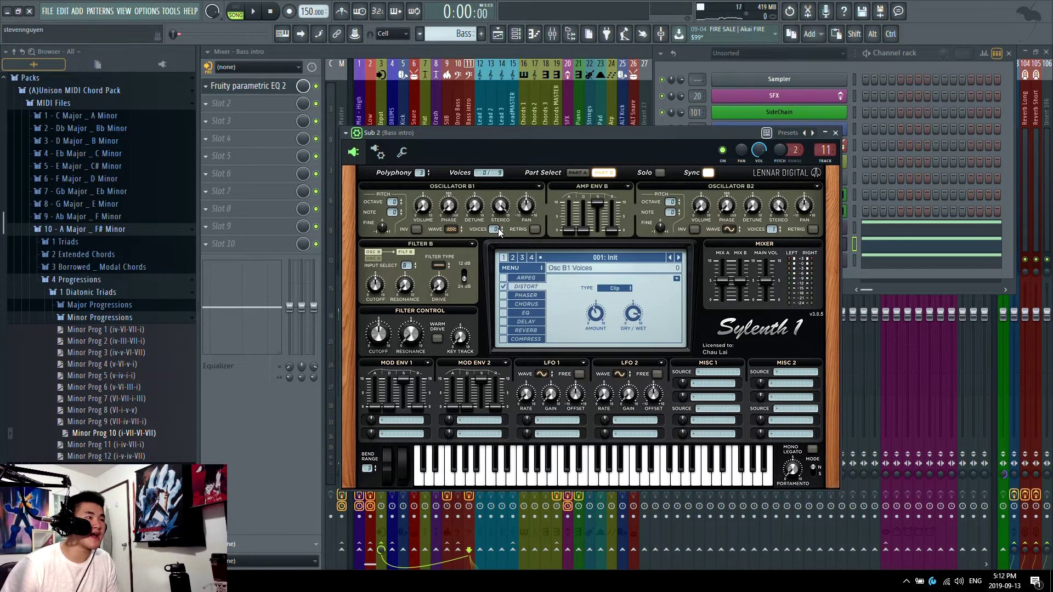
key(space)
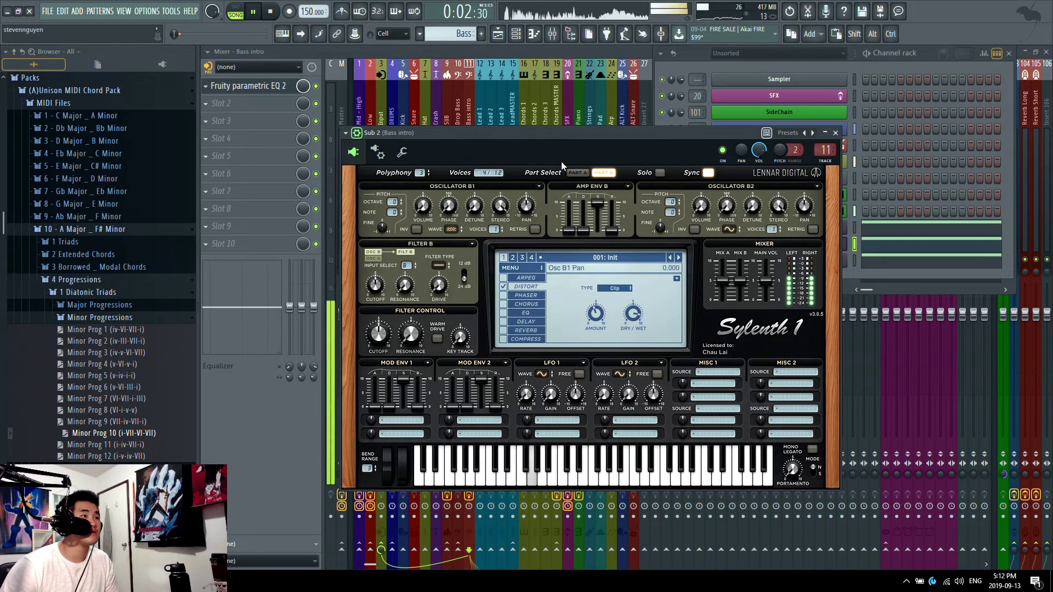
key(space)
key(Escape)
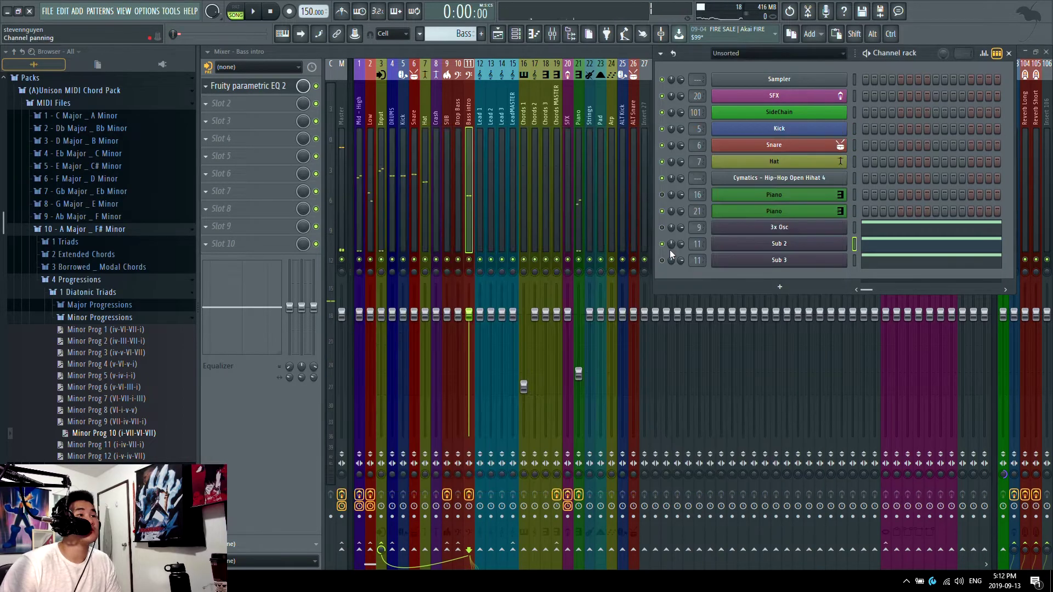
Open Sub 3 in Serum and enable its noise oscillator with the Analog sample J 60.
click(785, 261)
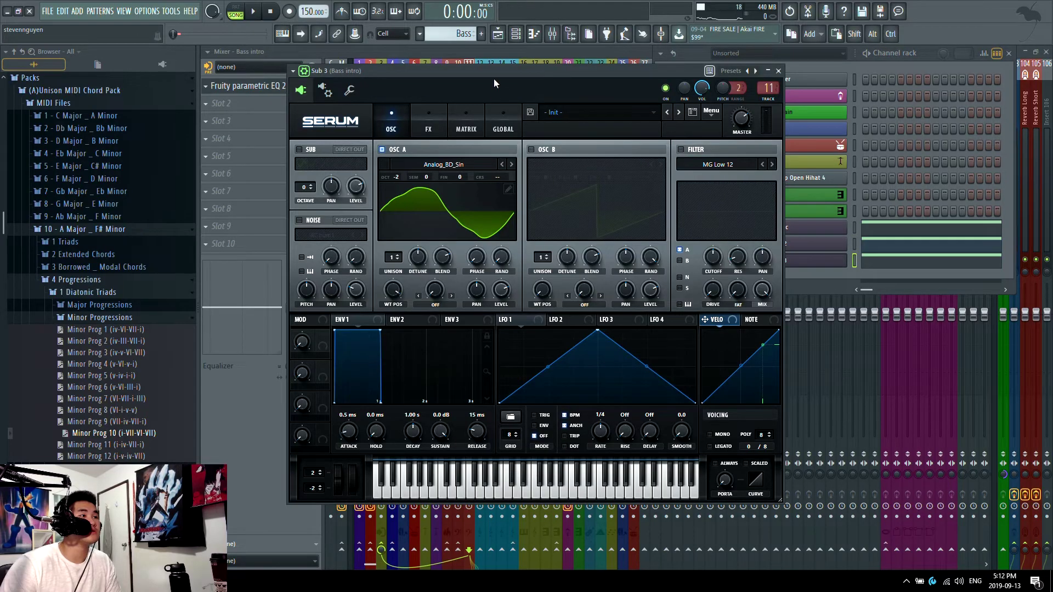
key(space)
key(space)
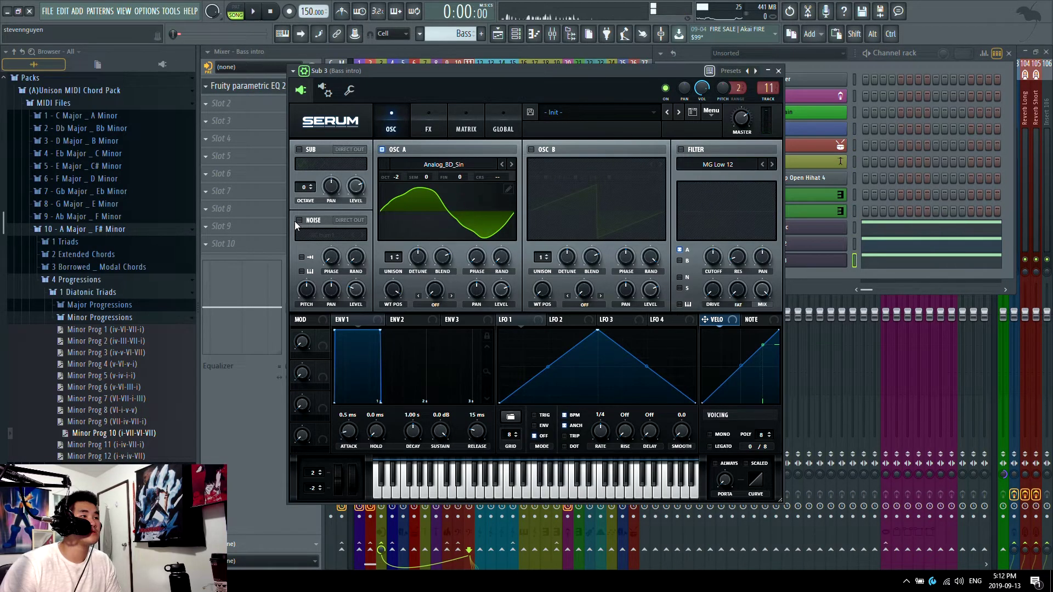
click(334, 235)
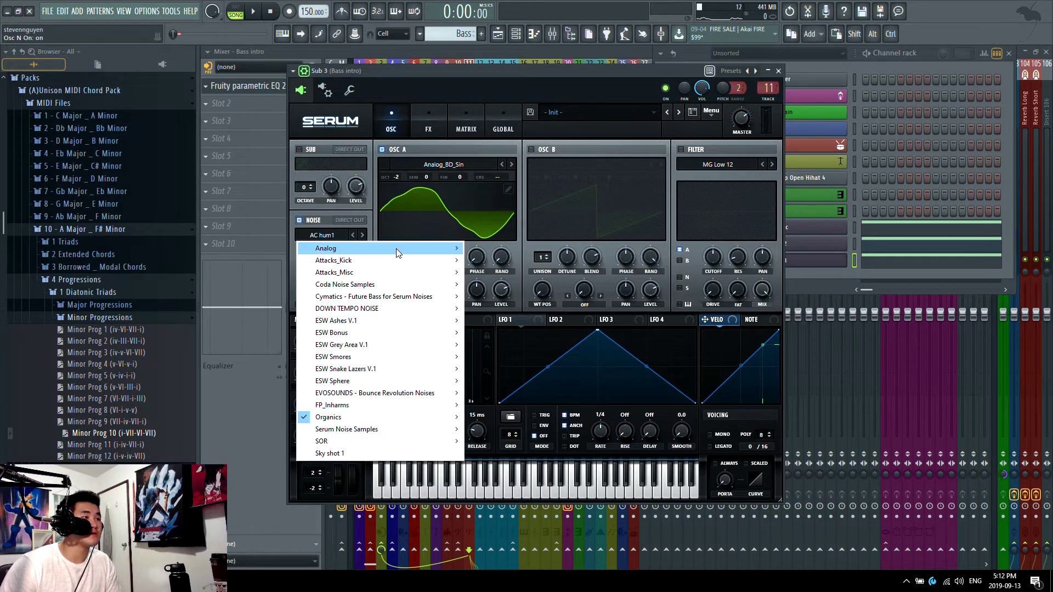
mouse_move(396, 249)
click(505, 313)
key(space)
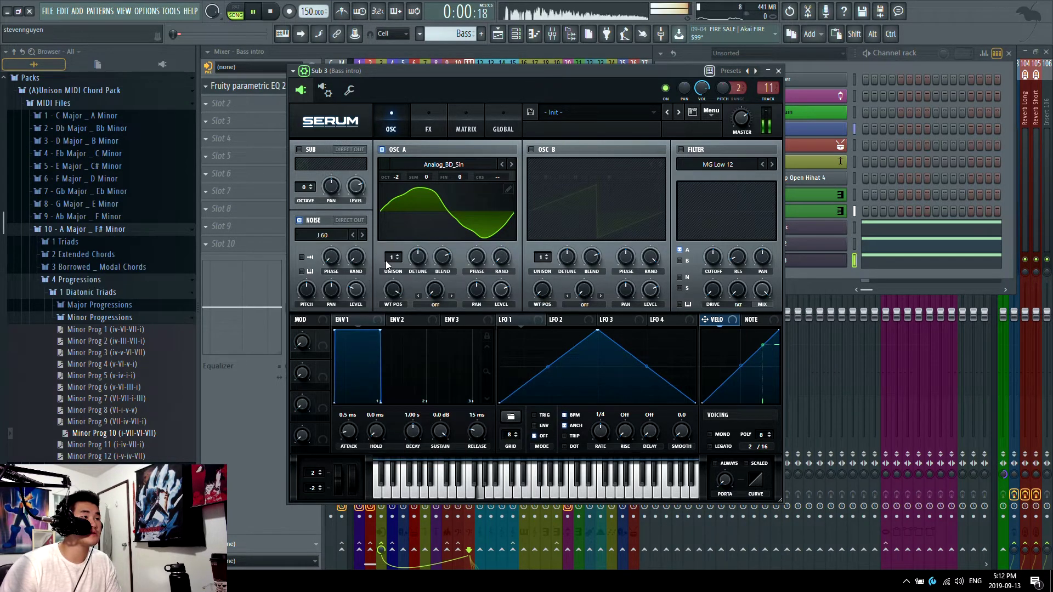
Turn Serum's oscillator A off and play the Bass pattern to hear the noise layer alone.
key(space)
click(383, 149)
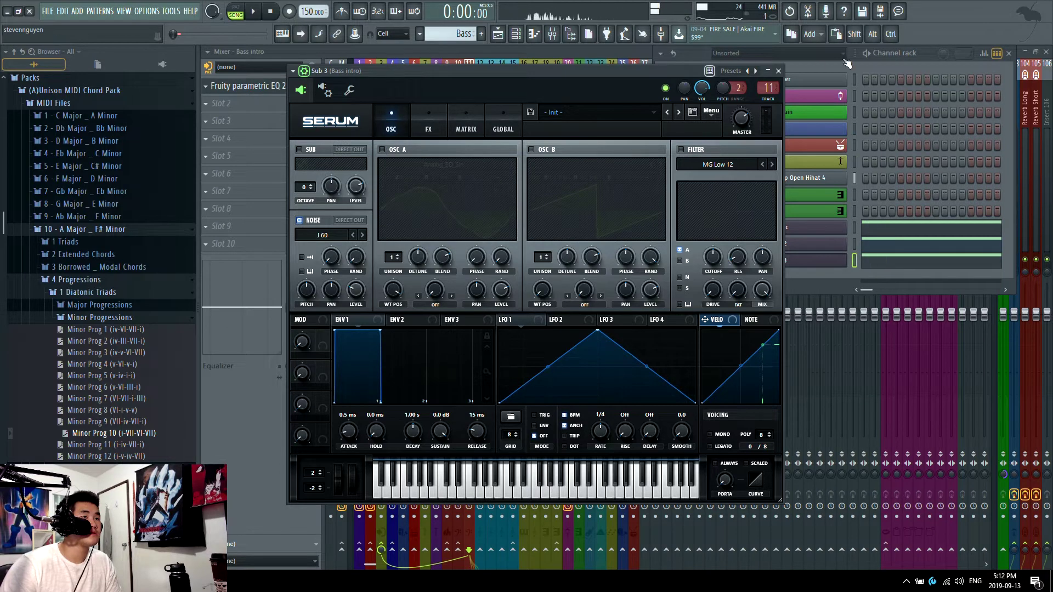
click(845, 61)
key(l)
key(space)
drag(444, 86, 443, 84)
key(space)
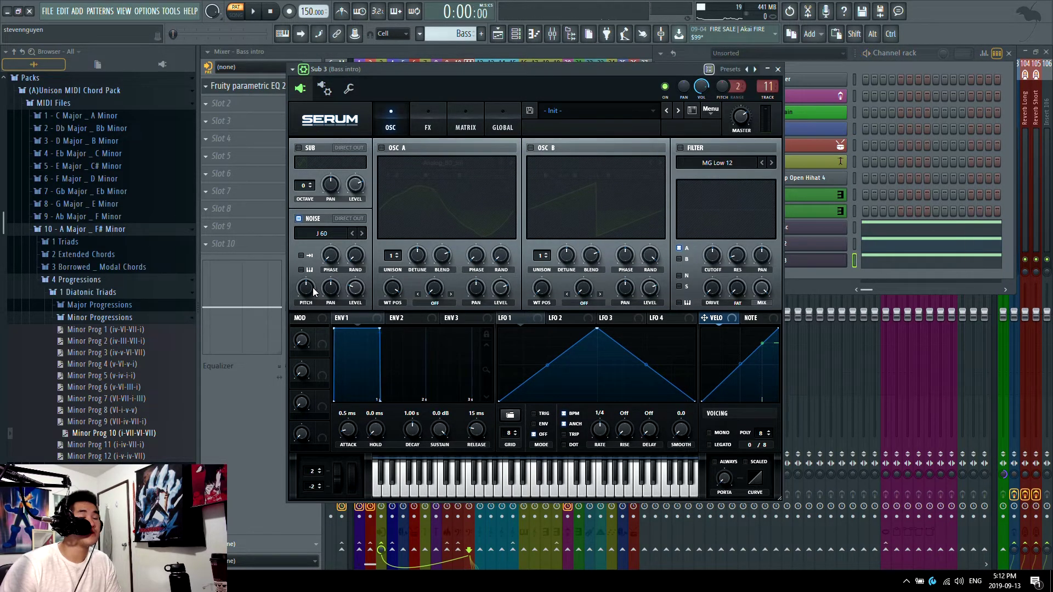
Adjust the noise layer's pitch and level while the Bass pattern plays, and turn oscillator A back on.
drag(307, 289, 356, 282)
key(space)
click(309, 293)
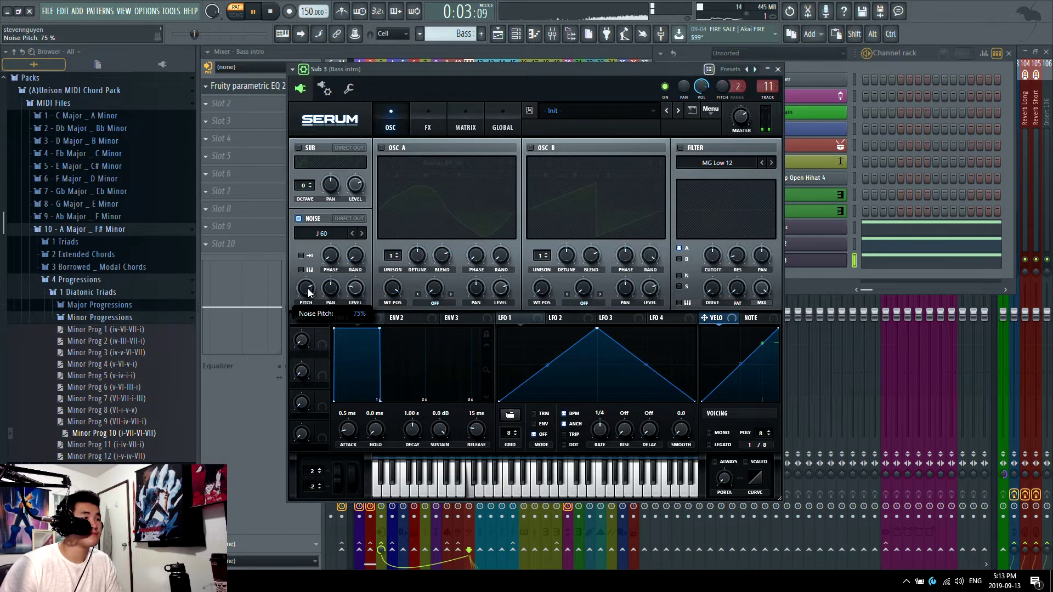
drag(356, 295, 308, 276)
click(381, 148)
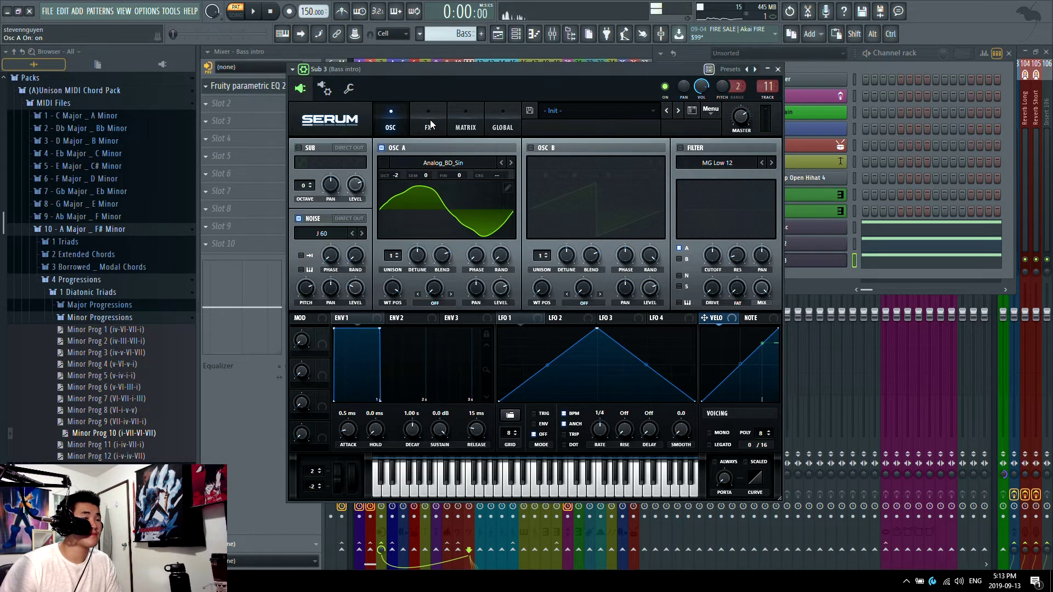
key(space)
Play the full song and set Sub 3's noise level to 14% in Serum.
click(498, 34)
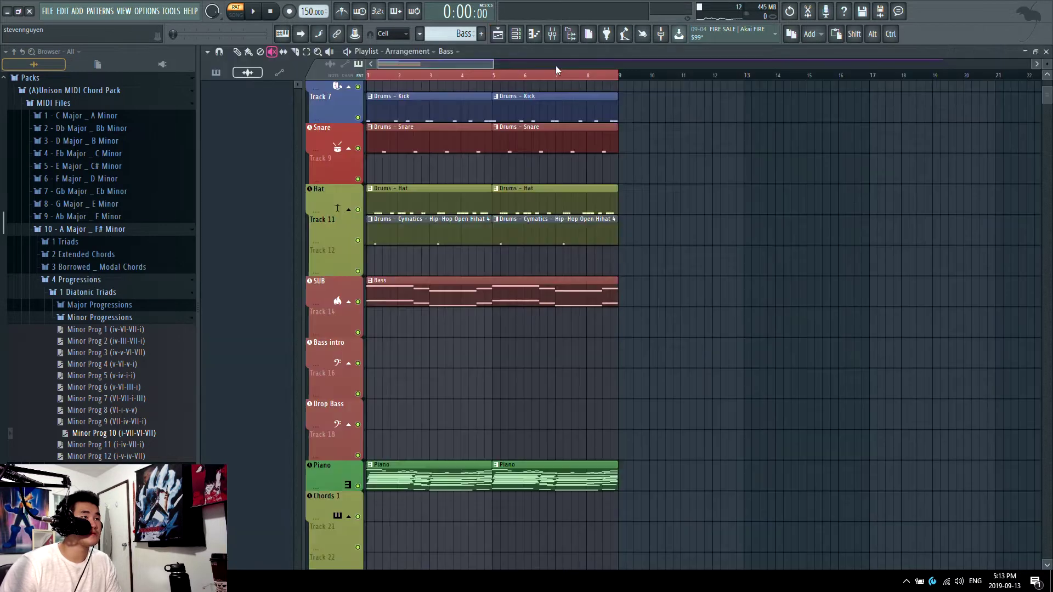
key(l)
key(space)
click(516, 34)
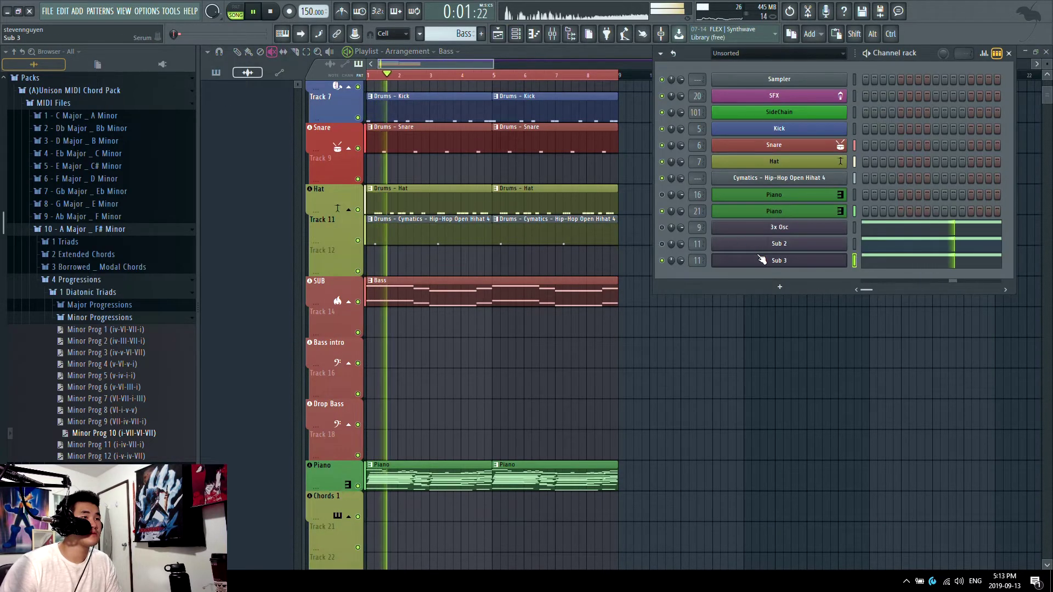
click(768, 260)
drag(361, 294, 362, 302)
Apply HardClip distortion to Sub 3 in Serum with 100% drive and 88% mix, auditioning it in the full song.
click(430, 130)
click(399, 128)
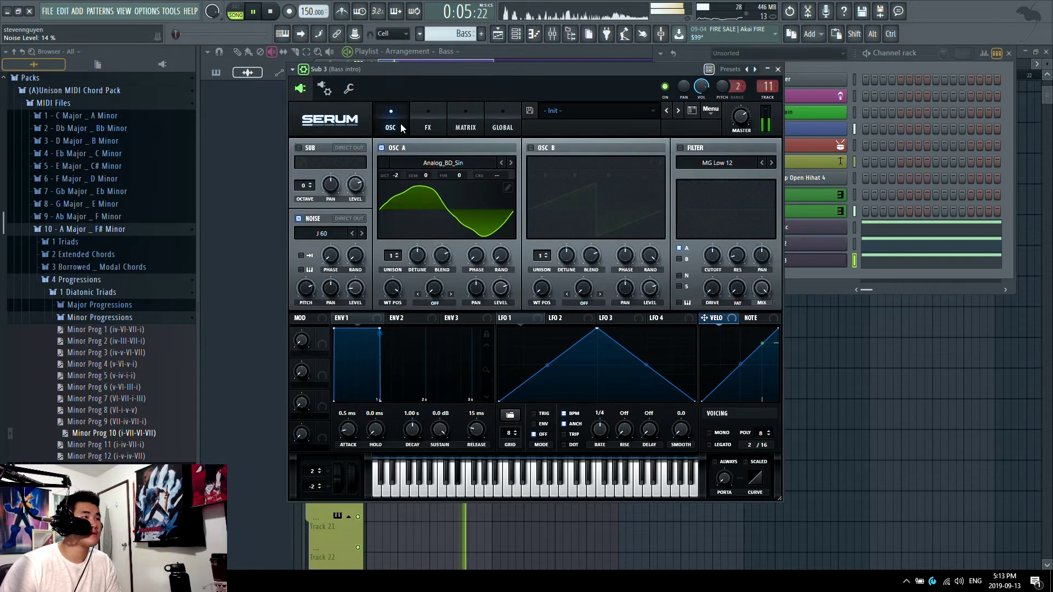
key(space)
click(433, 128)
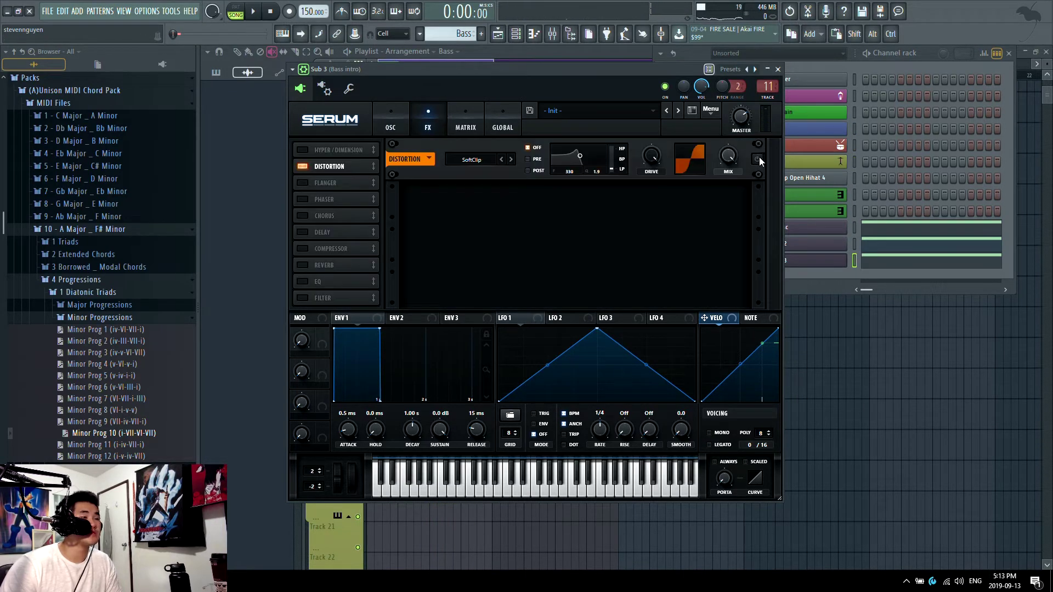
key(space)
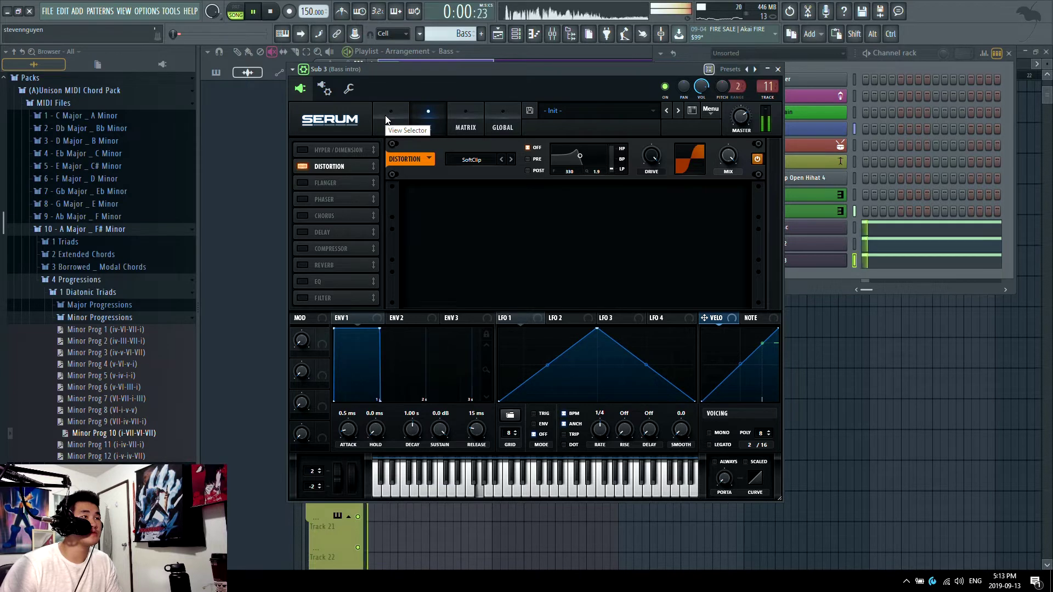
drag(652, 158, 659, 137)
click(511, 159)
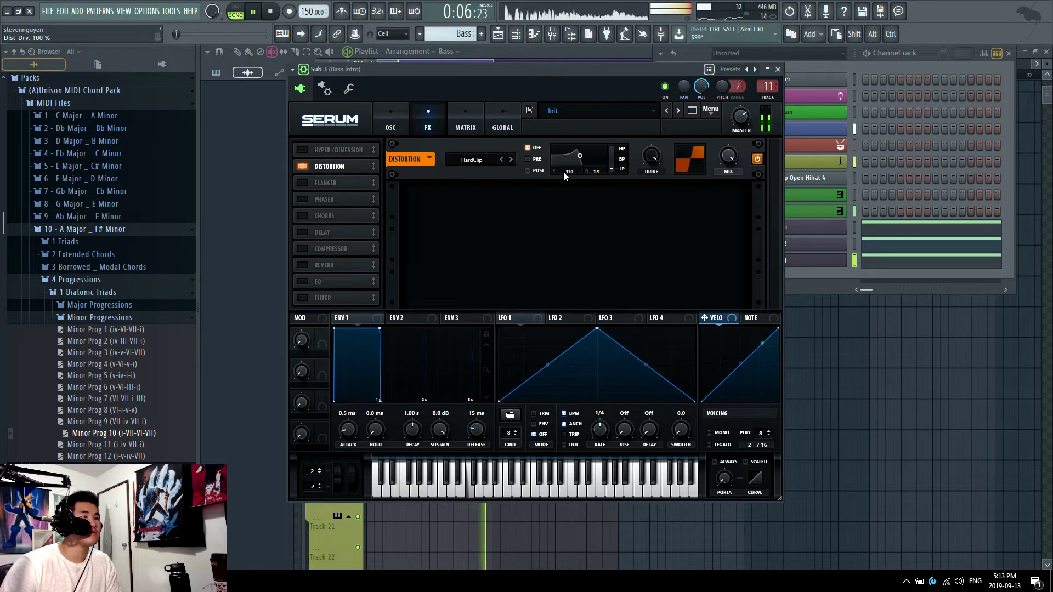
drag(724, 159, 713, 197)
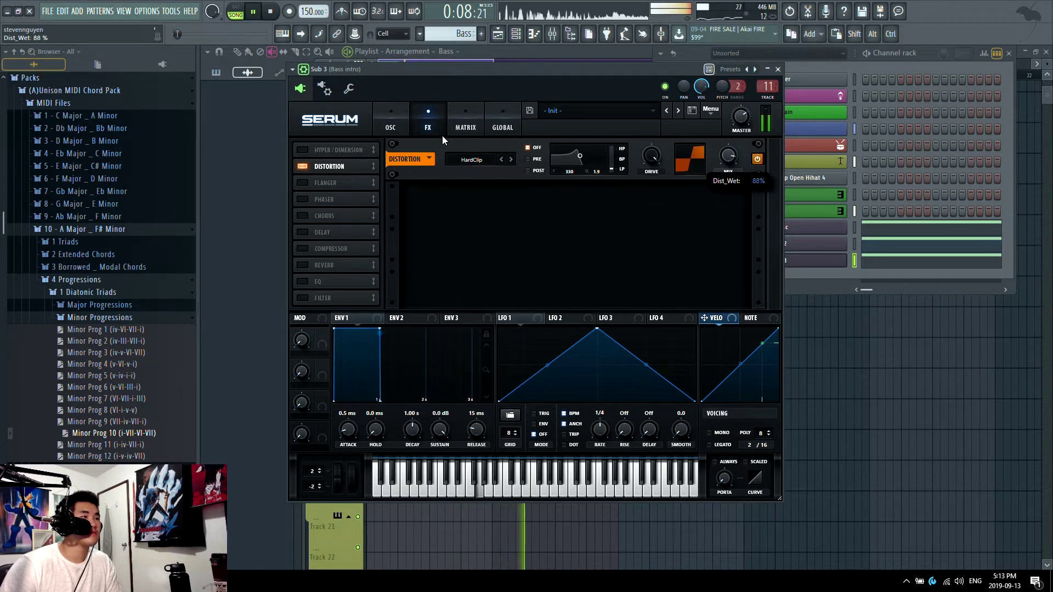
Lower Sub 3's noise oscillator level to 5% in Serum and return to its effects.
click(390, 124)
drag(362, 289, 363, 302)
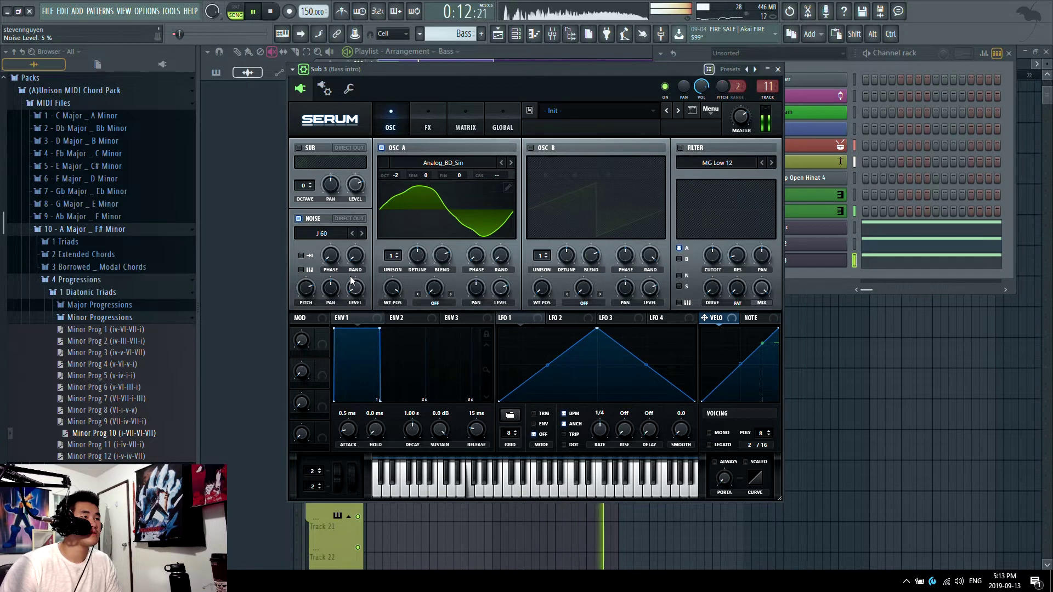
click(427, 119)
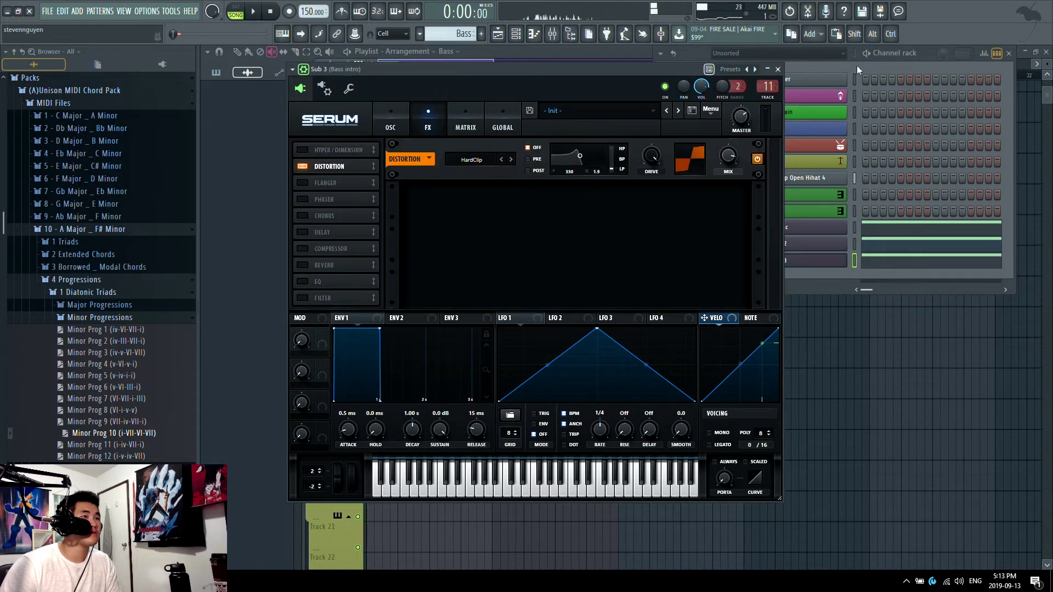
Play the Bass pattern and compare Sub 3 with its noise oscillator off and on.
key(l)
click(390, 122)
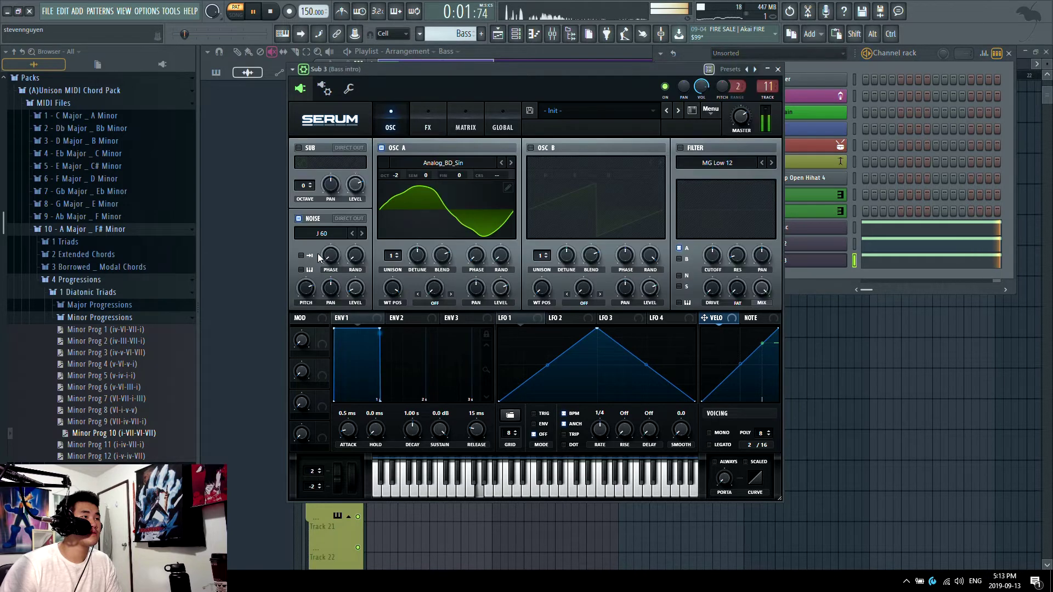
click(298, 219)
key(space)
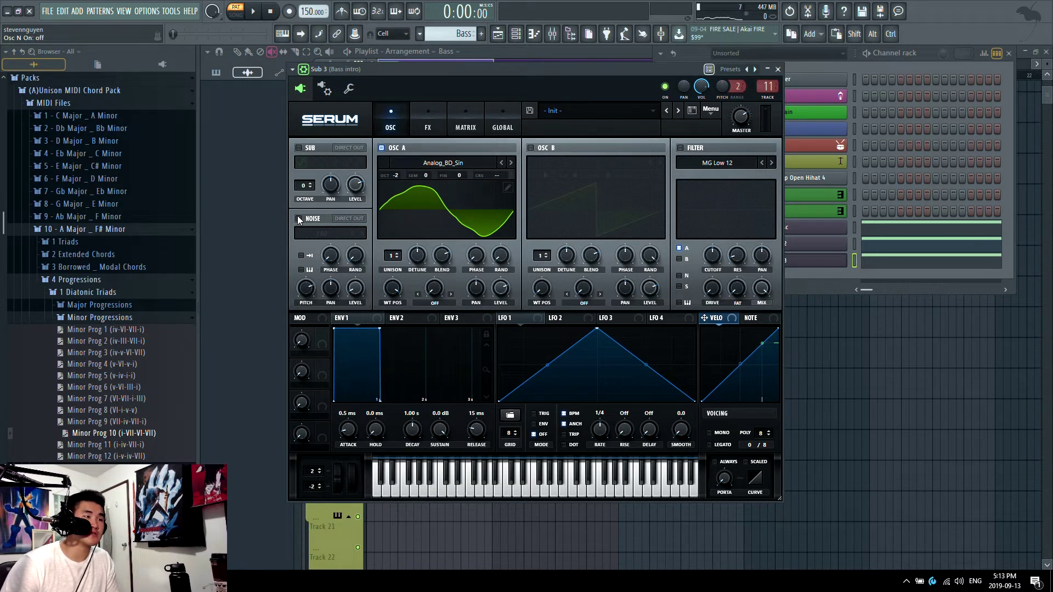
click(298, 218)
key(space)
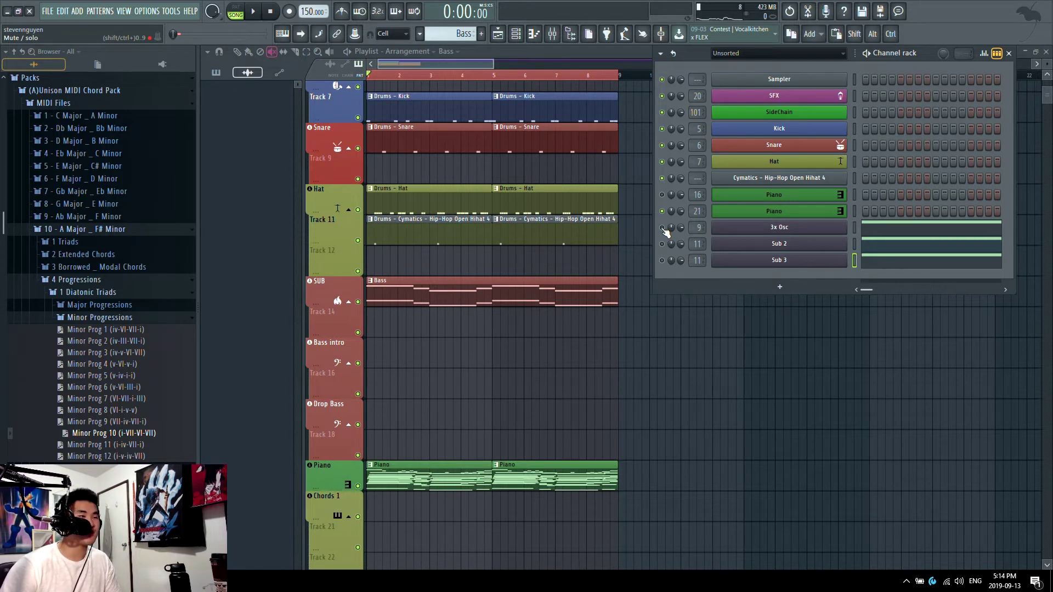
Play the song with the 3x Osc sub and adjust bands 6 and 7 of the SUB track's Fruity parametric EQ 2.
key(space)
key(F9)
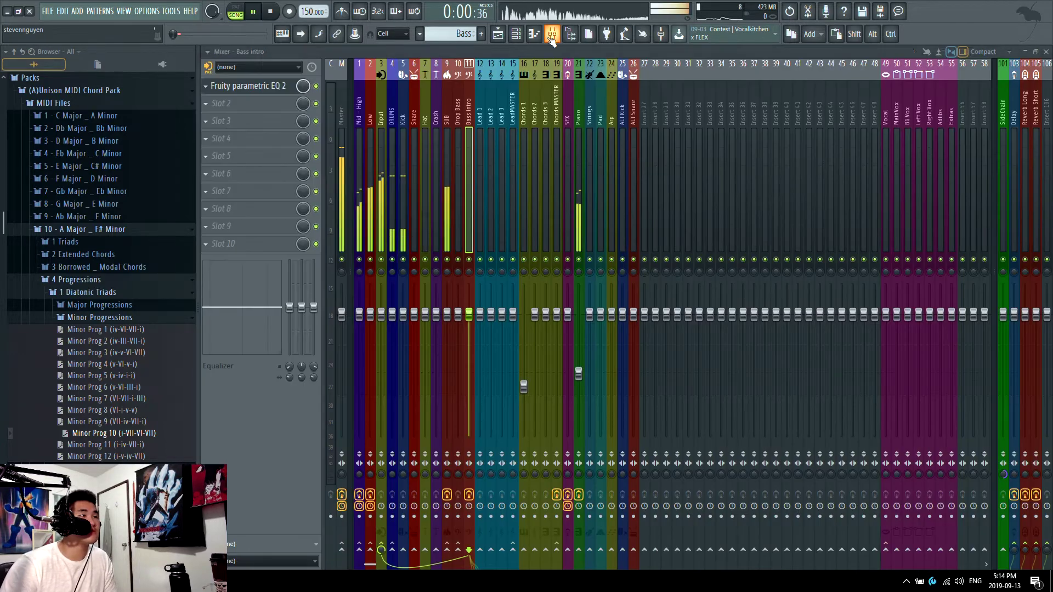
click(250, 86)
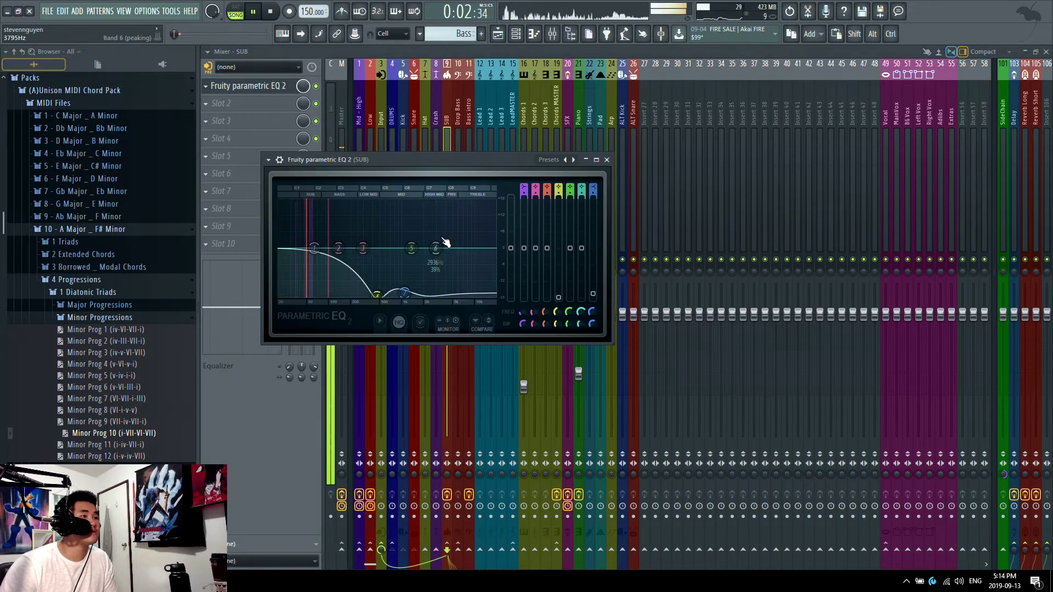
drag(434, 252, 434, 249)
drag(405, 293, 413, 297)
Set the oscillator 3 mix level to 2% in 3x Osc, then stop playback and close the synth.
click(516, 34)
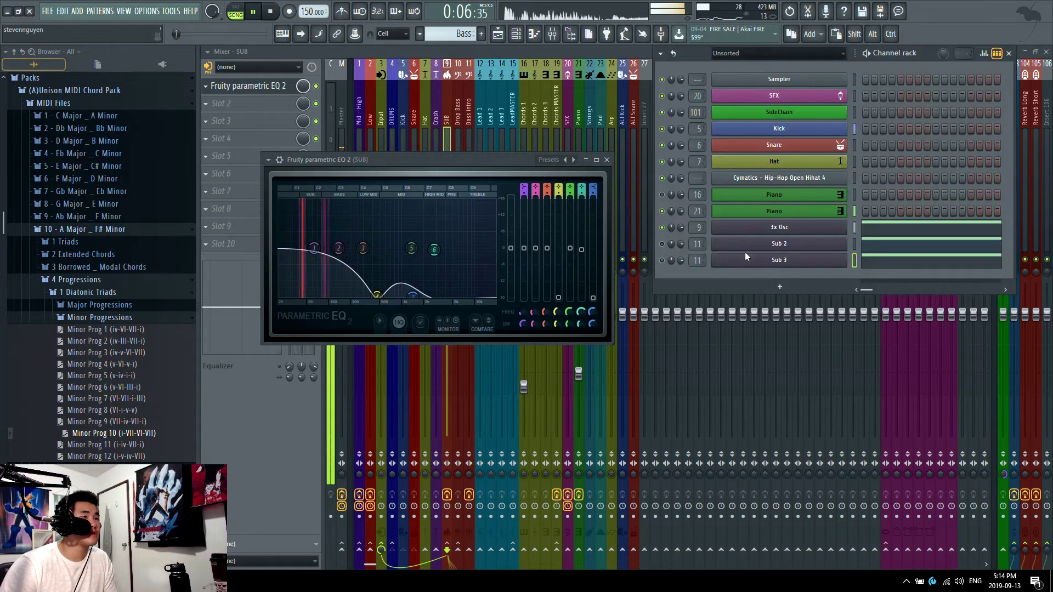
click(752, 245)
drag(846, 237, 846, 263)
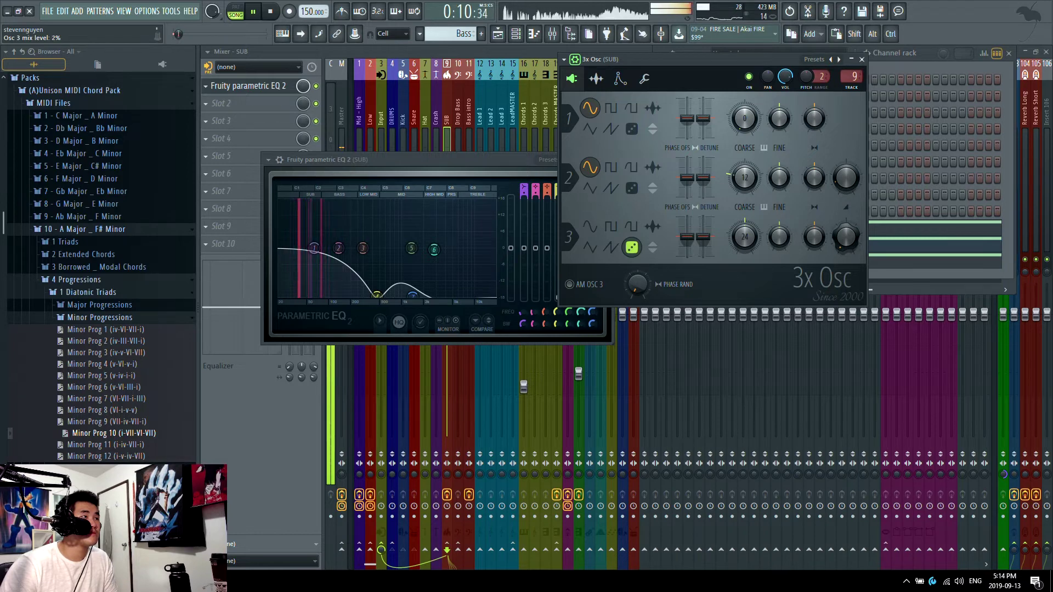
key(space)
click(862, 59)
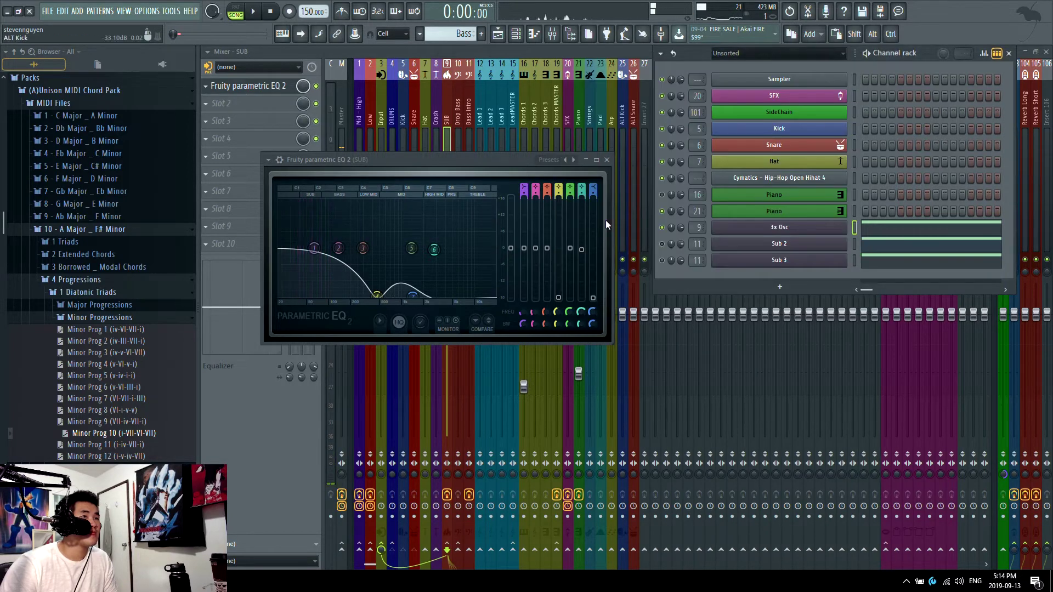
Close the SUB equalizer and lower the SUB track's volume fader in the mixer.
click(606, 159)
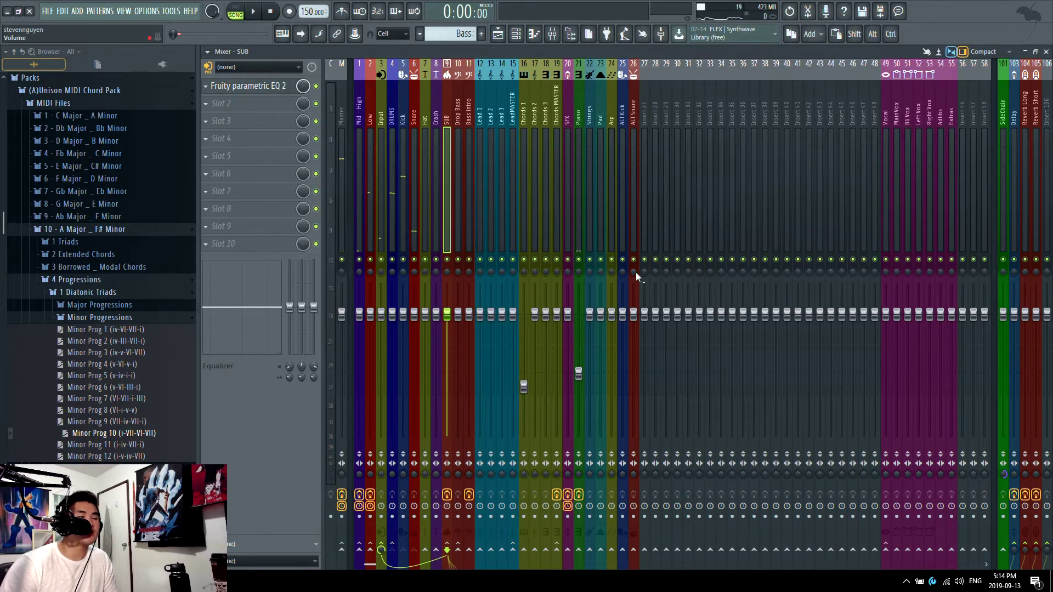
drag(450, 324, 450, 345)
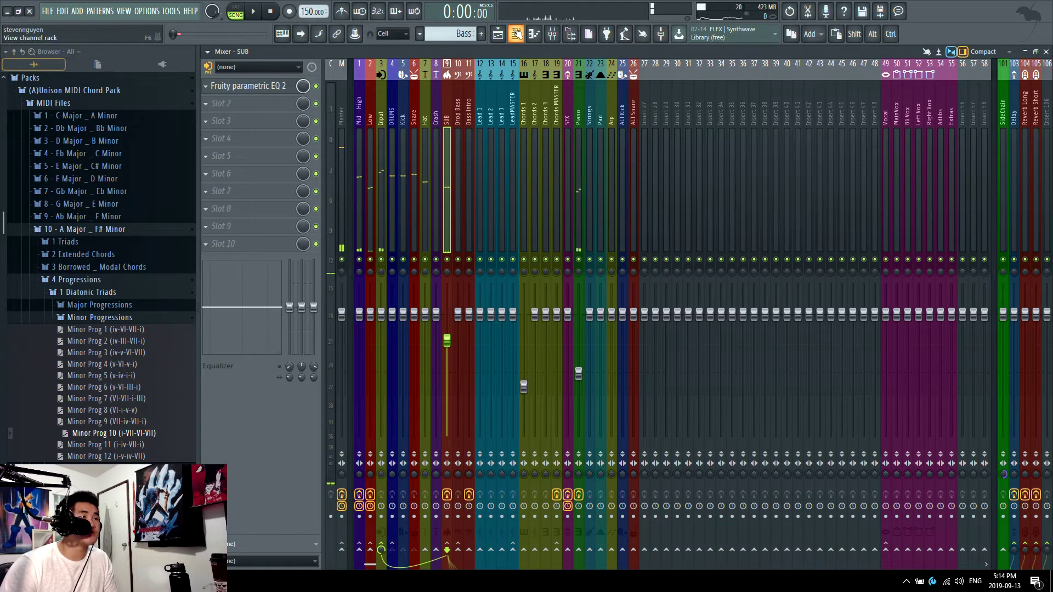
key(F6)
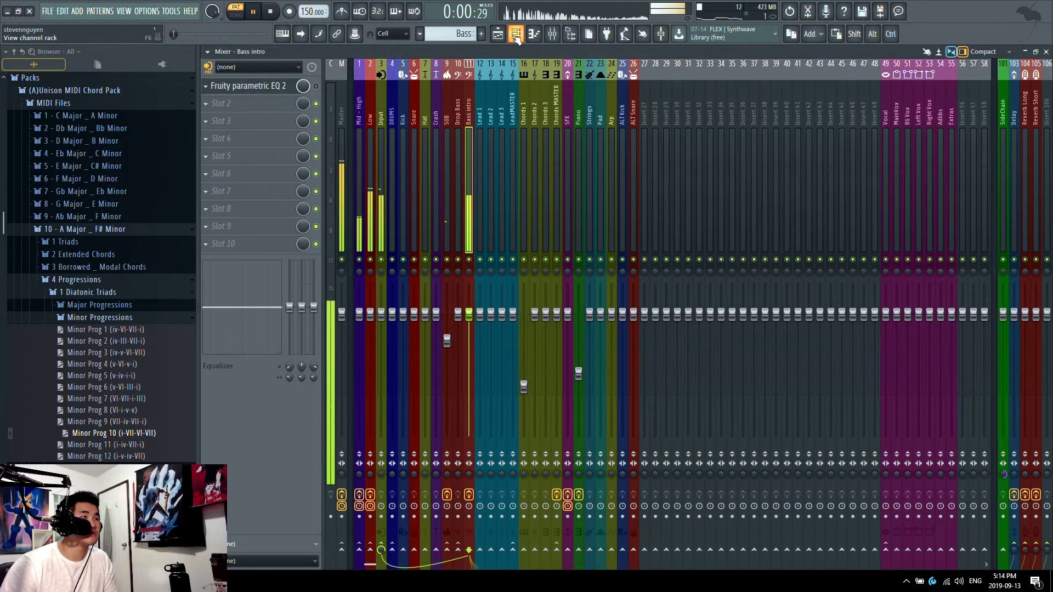
Open Sub 2 in Sylenth1 and replace its sound with a fresh Init preset.
click(516, 34)
key(space)
click(779, 245)
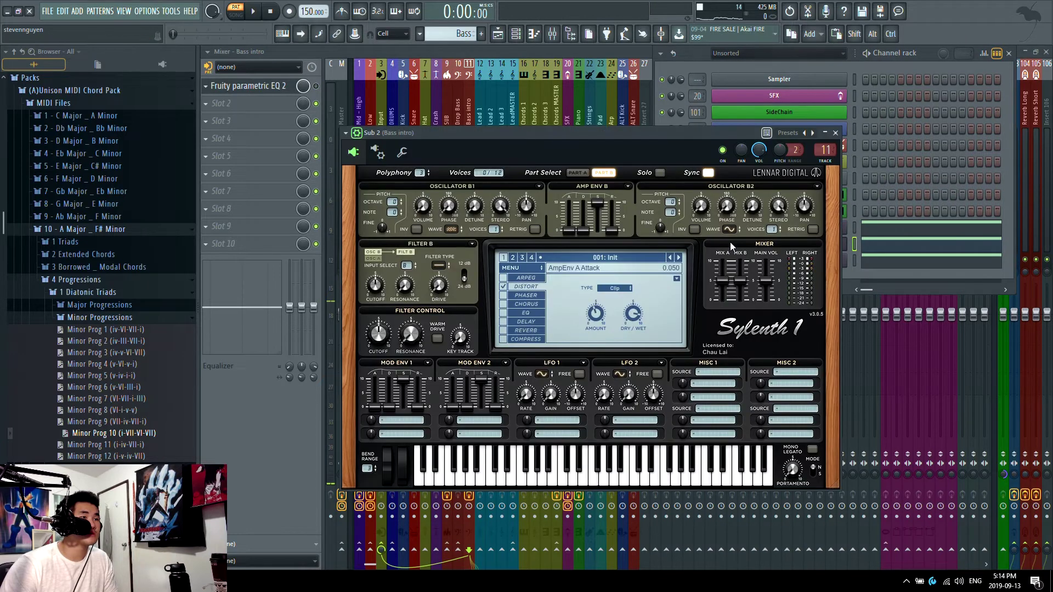
click(601, 174)
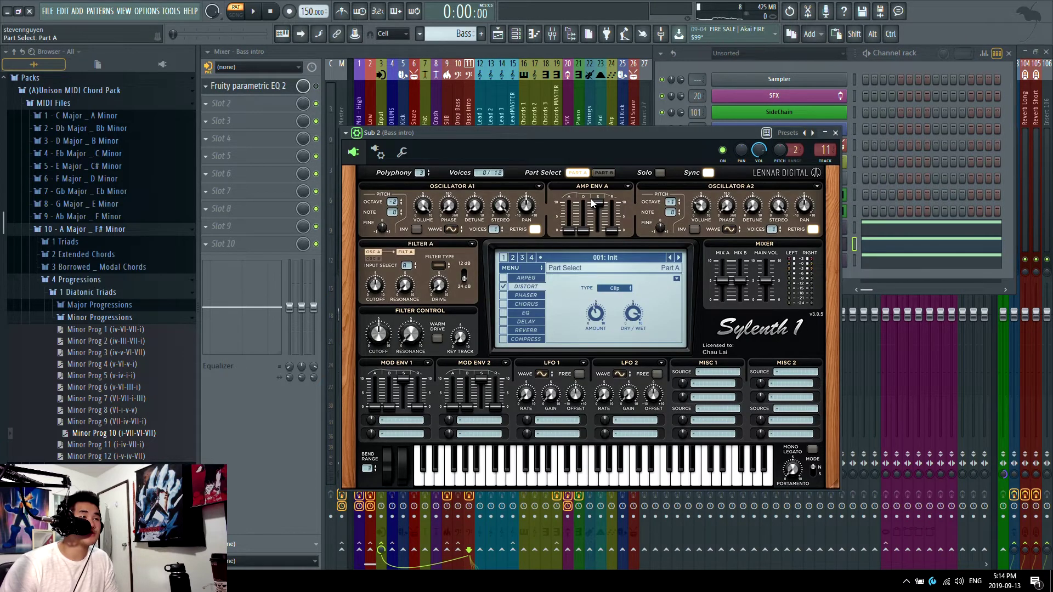
click(513, 269)
mouse_move(534, 283)
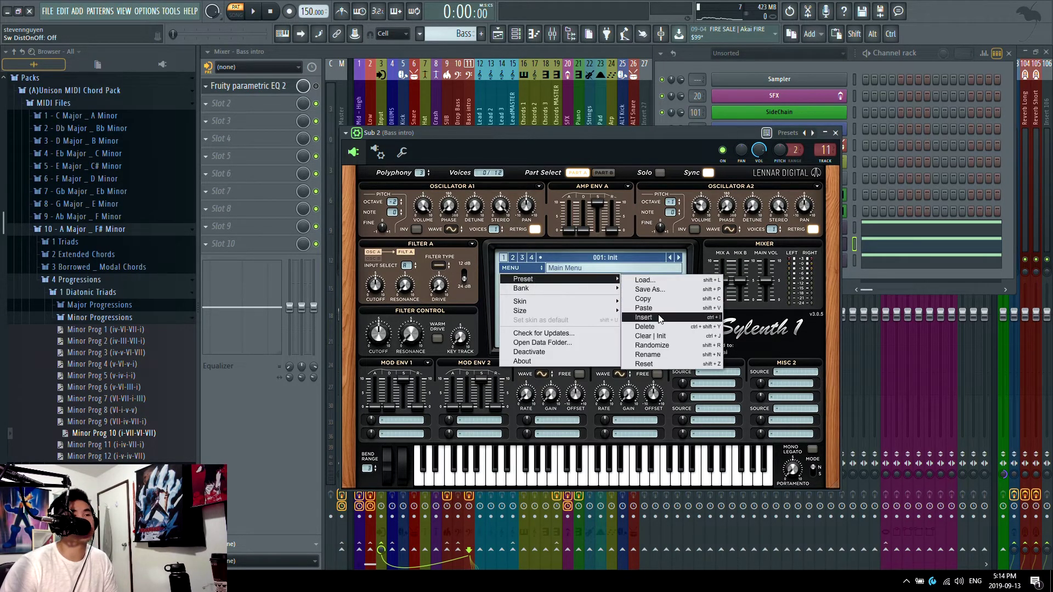
click(660, 317)
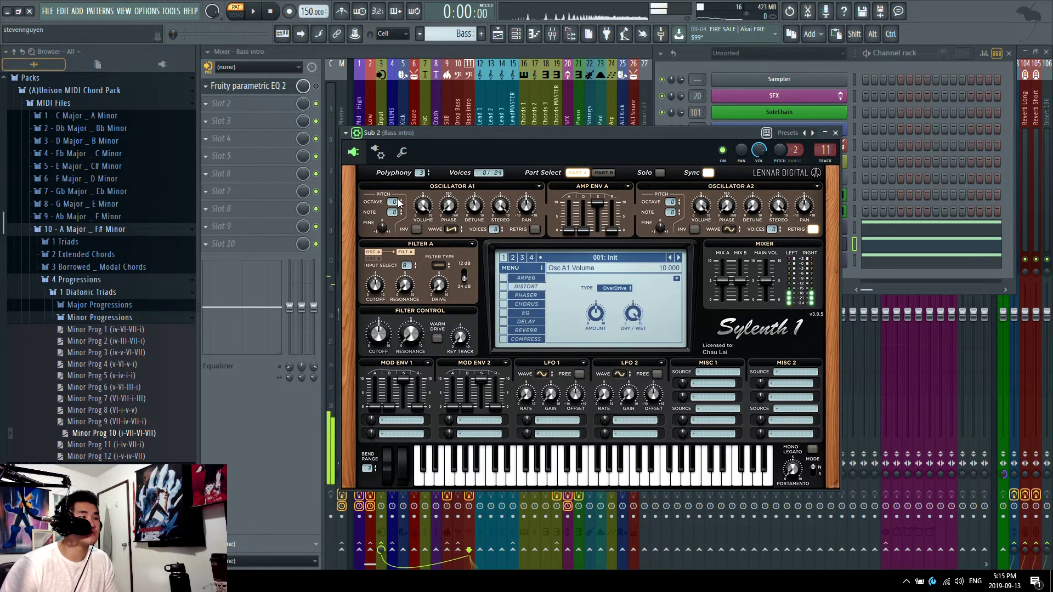
Set Sub 2's oscillator A1 to octave -2 and filter A to Lowpass with a cutoff of 3.433, playing the Bass pattern.
drag(392, 202, 394, 229)
key(space)
click(438, 264)
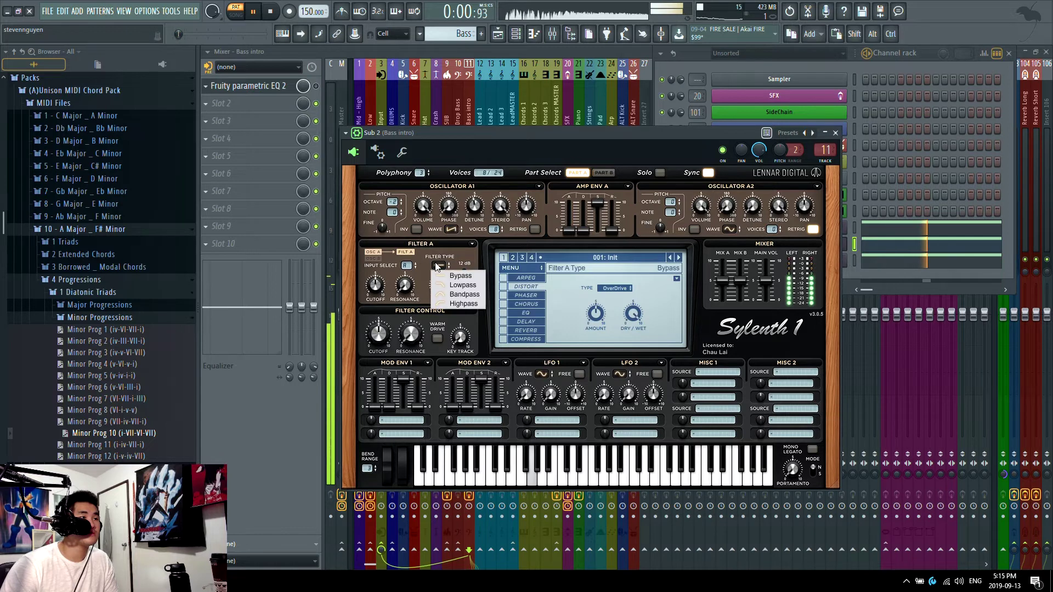
key(space)
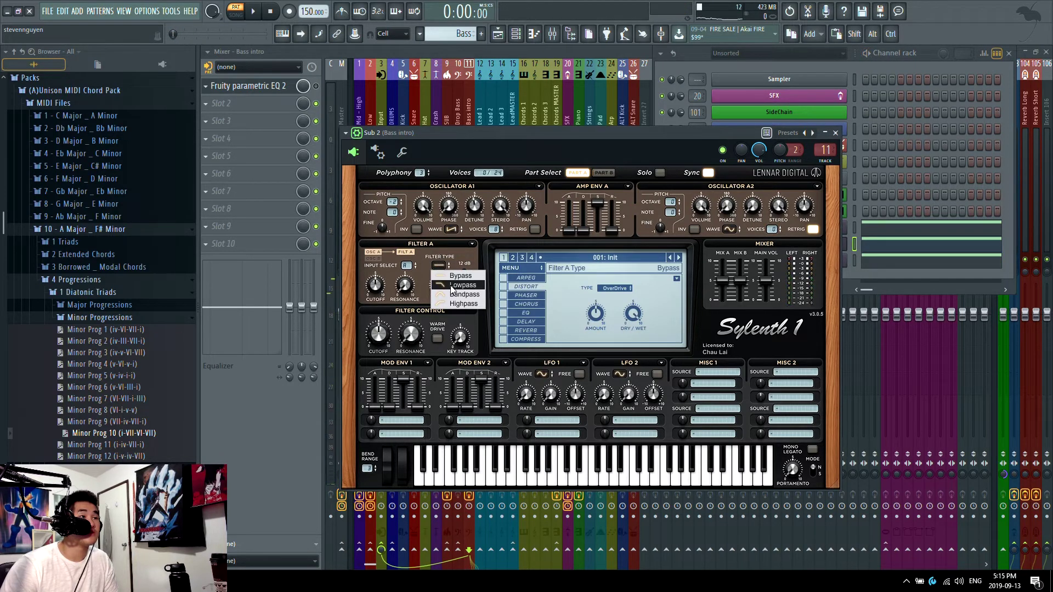
click(453, 286)
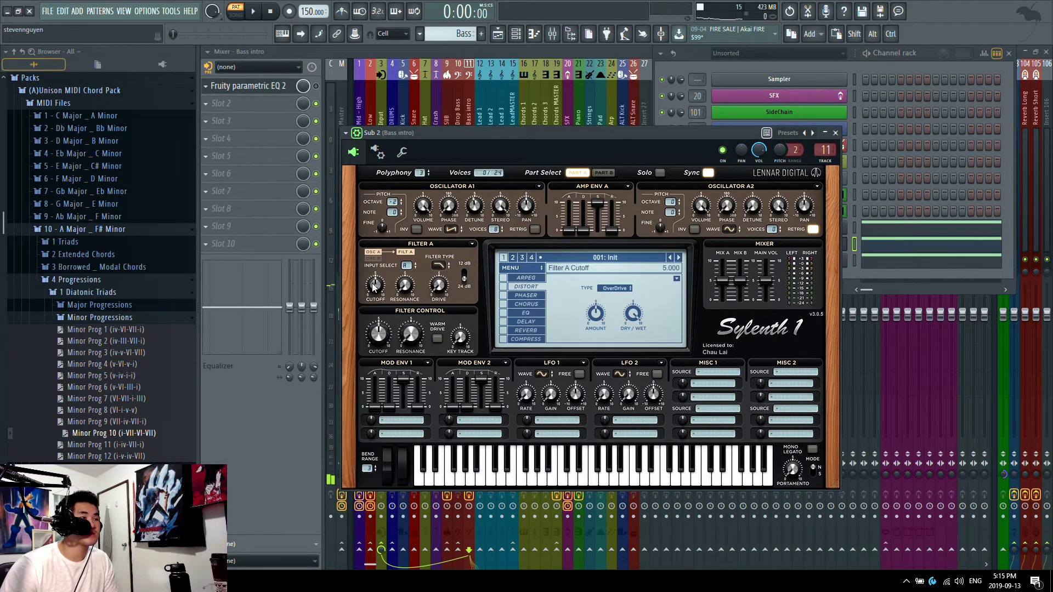
drag(367, 298, 360, 303)
key(space)
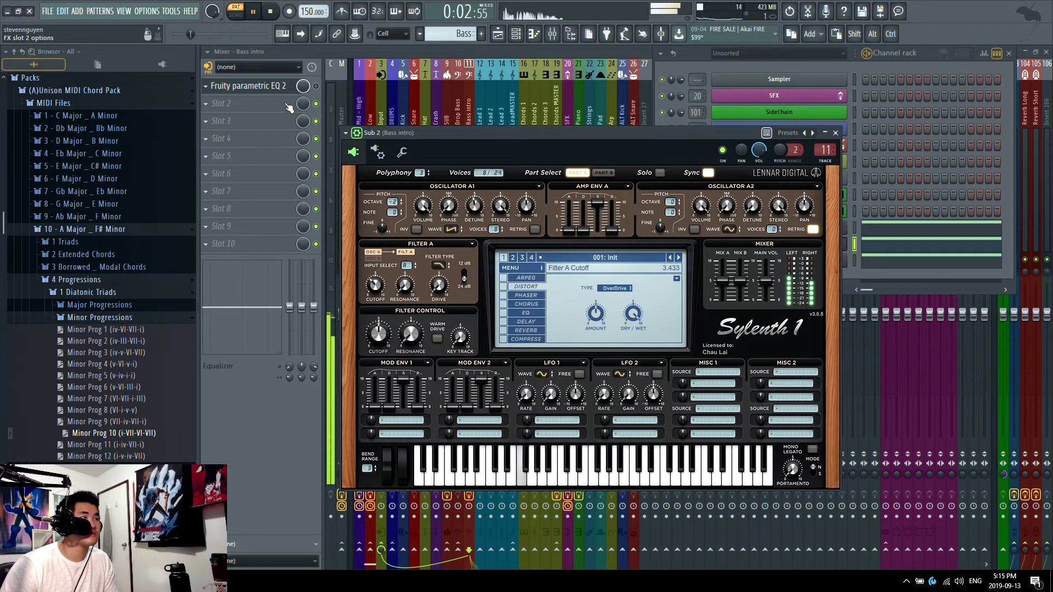
Play the full song with Sub 2 and set its filter A cutoff to 3.633.
click(502, 56)
click(516, 33)
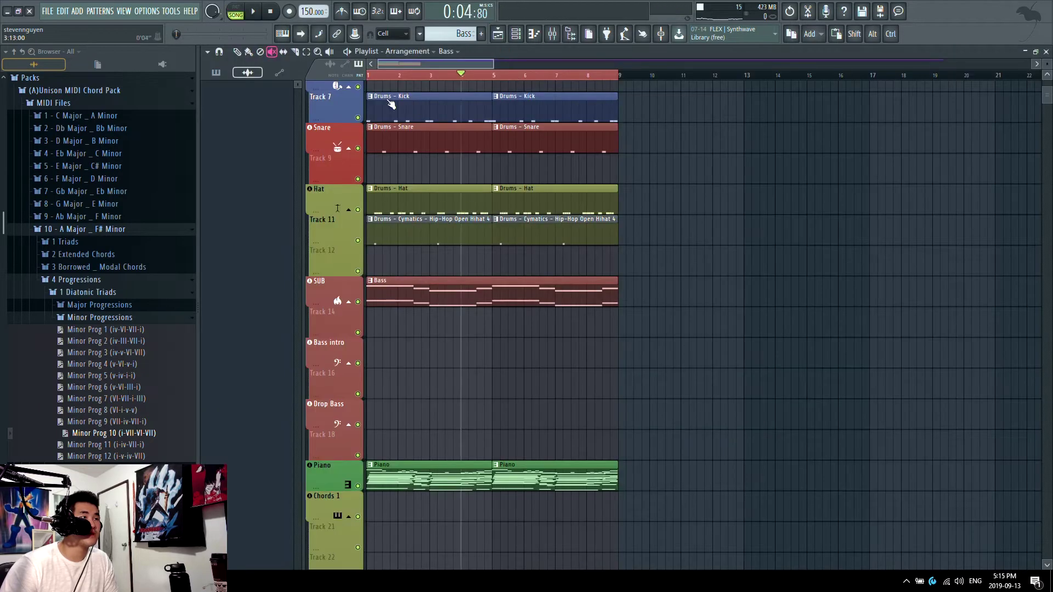
click(517, 34)
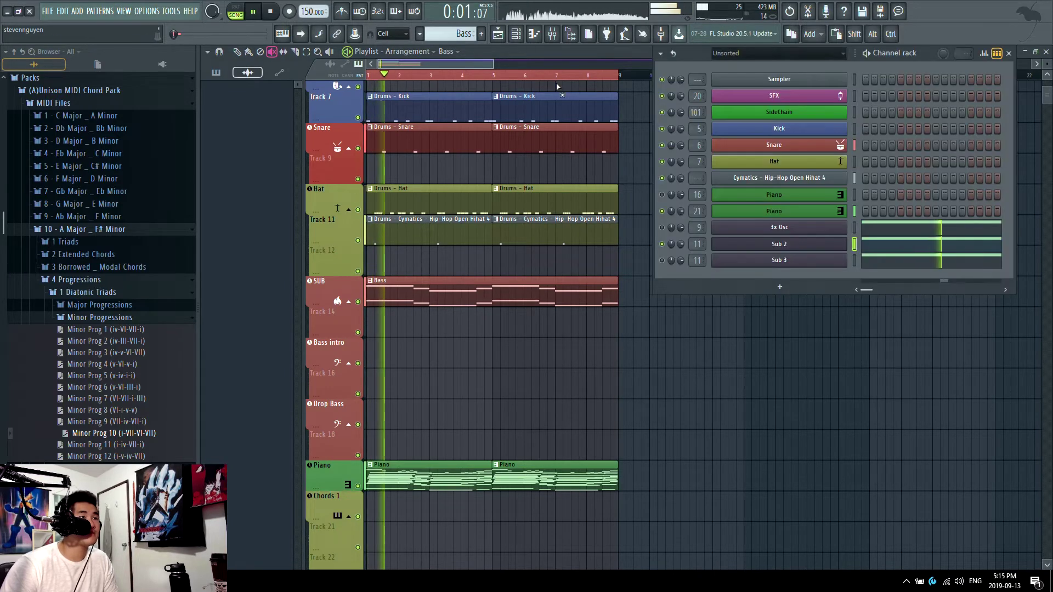
click(735, 247)
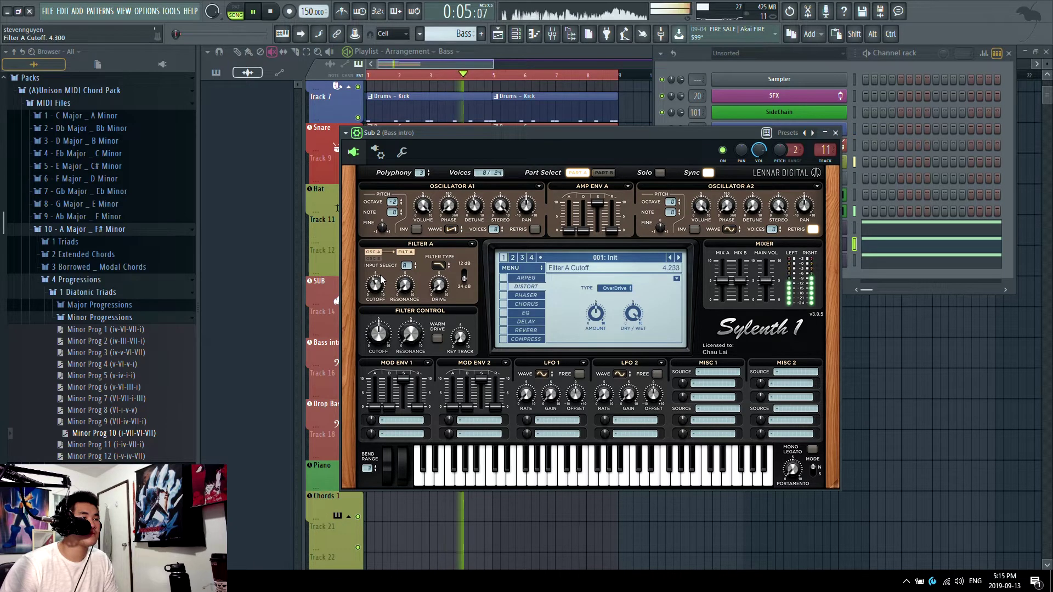
key(space)
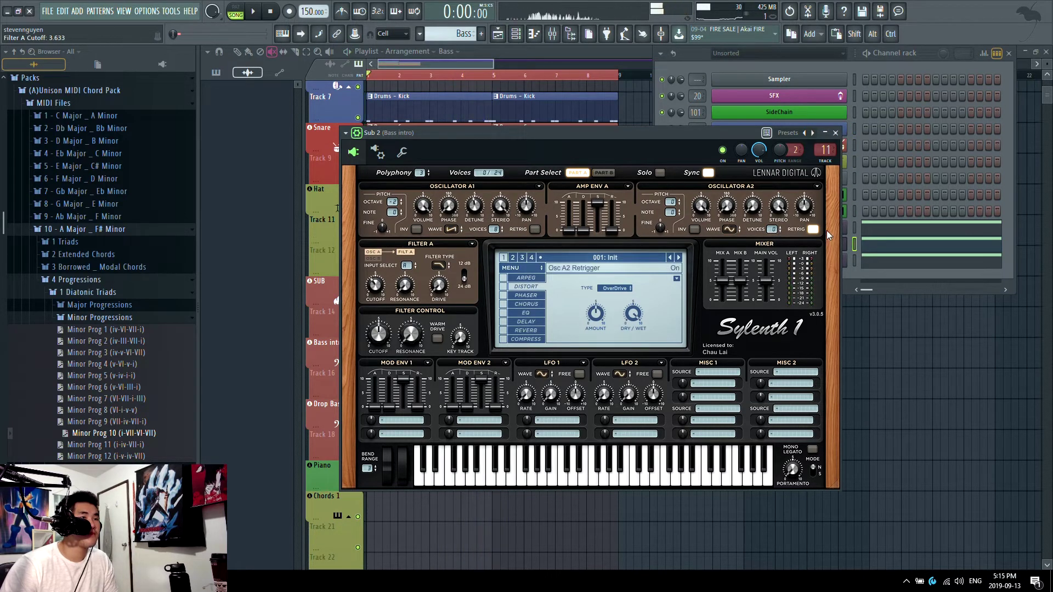
Add Sub 2's oscillator A2 at octave -1 and volume 5 with retrigger off, auditioning it in the song.
click(812, 229)
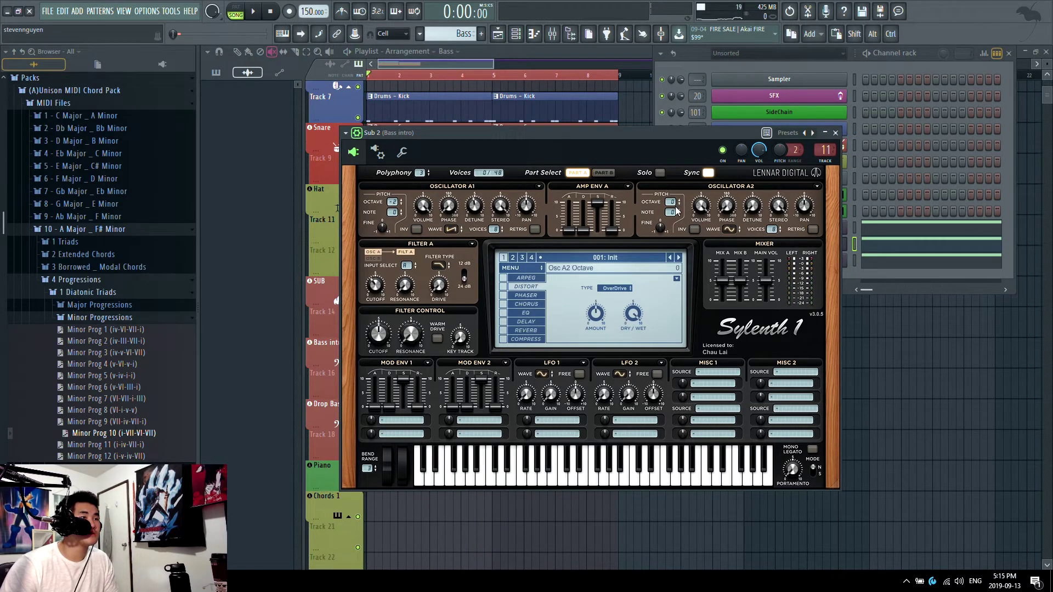
key(space)
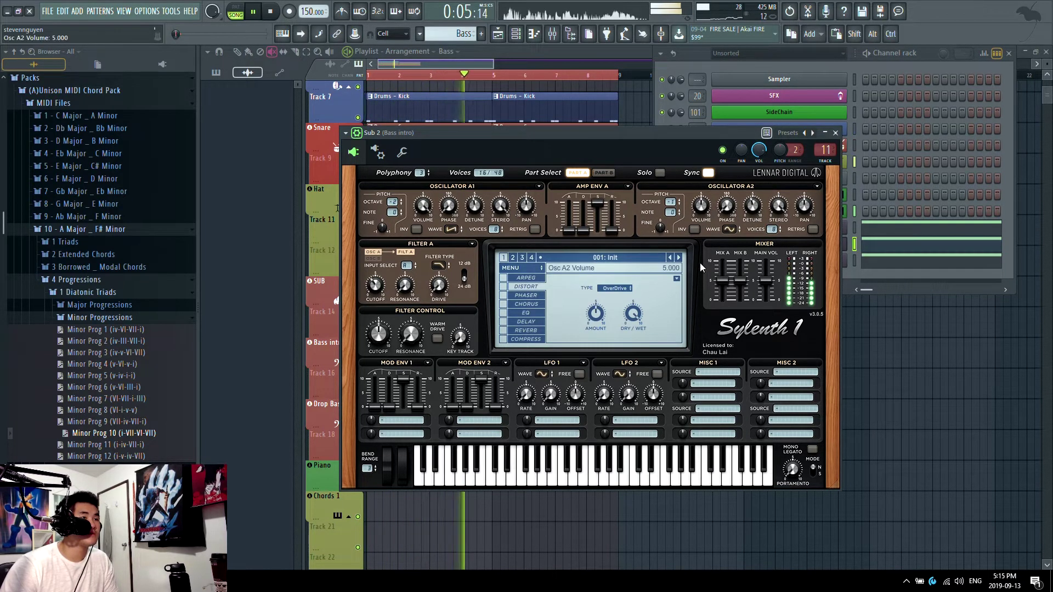
key(space)
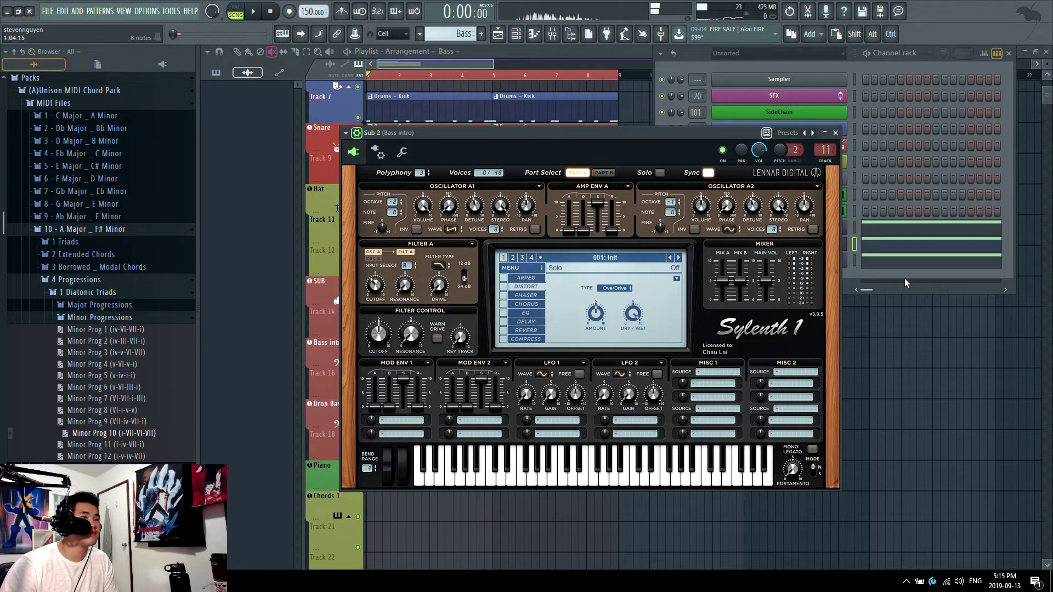
Play the song with the mixer open and check the Bass intro track against the channel routing.
click(865, 286)
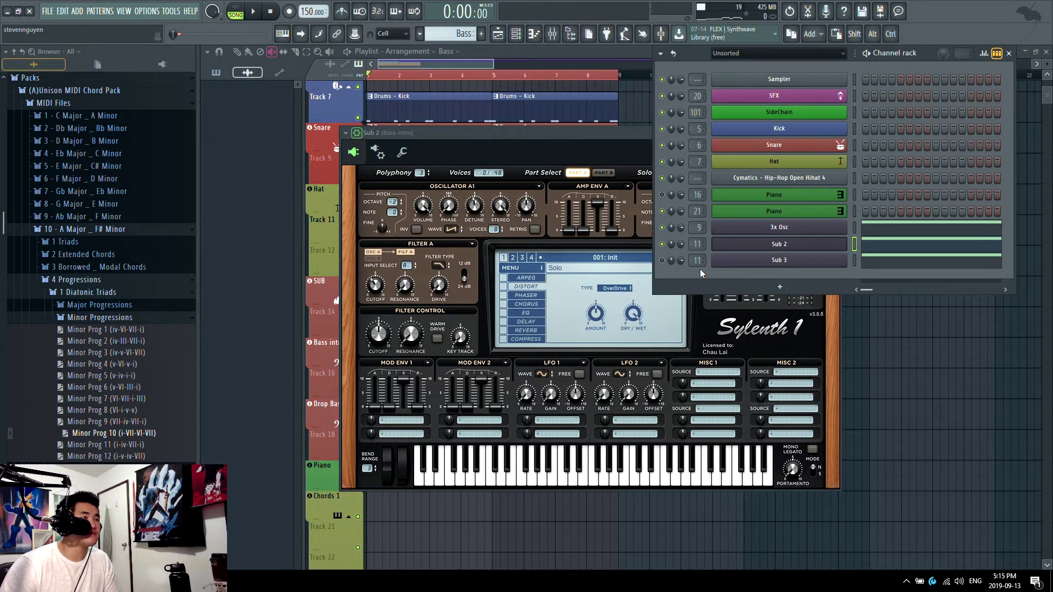
key(space)
key(F9)
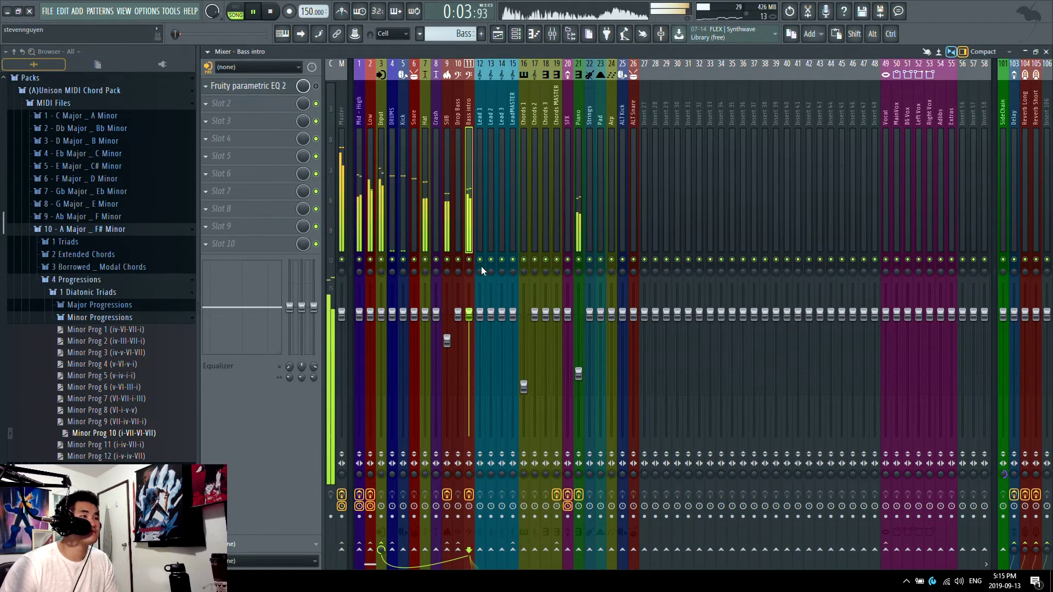
key(space)
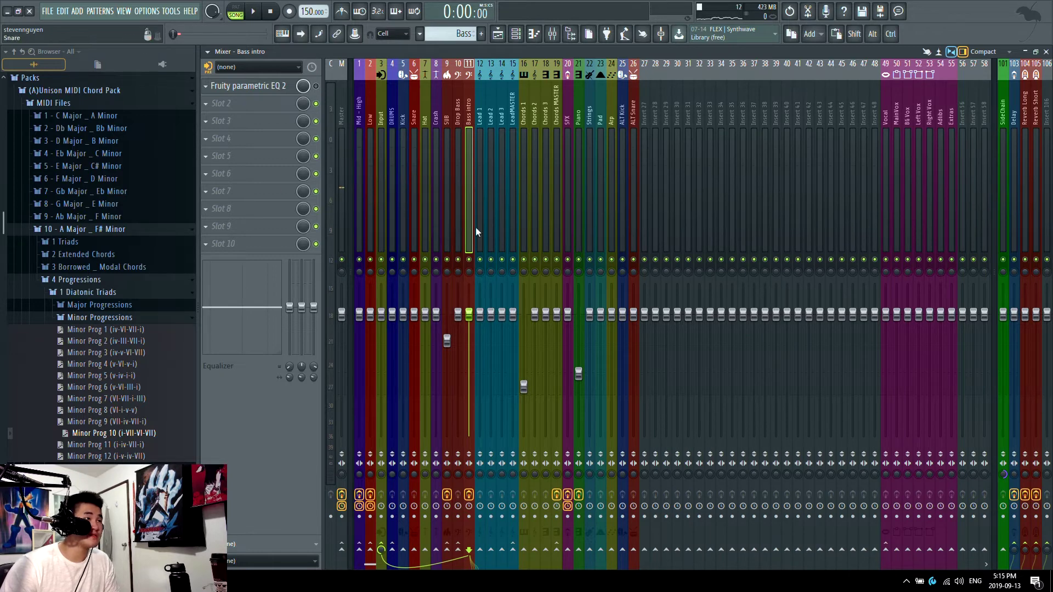
click(515, 34)
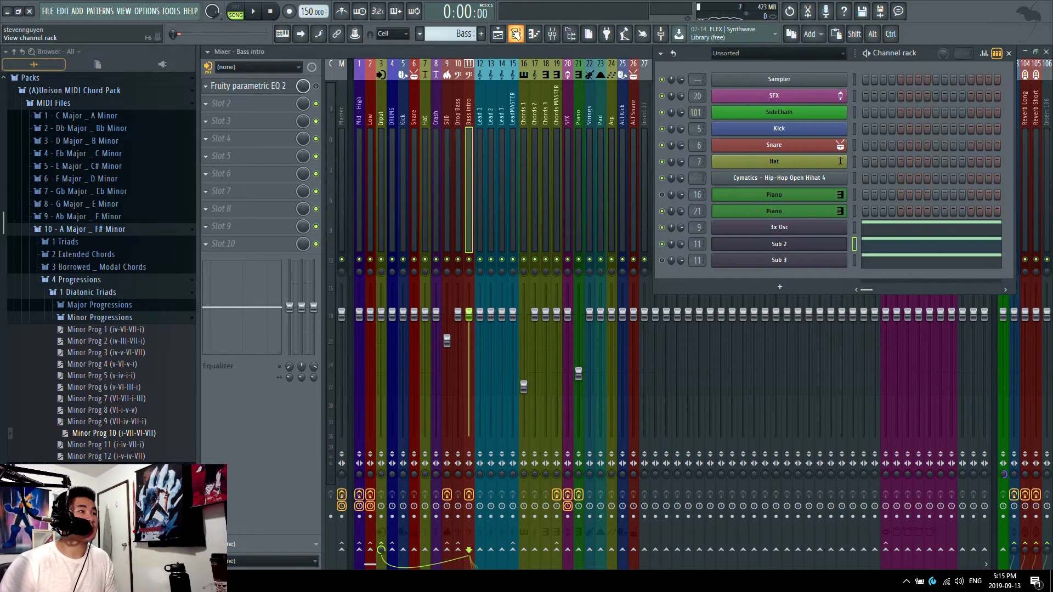
click(516, 34)
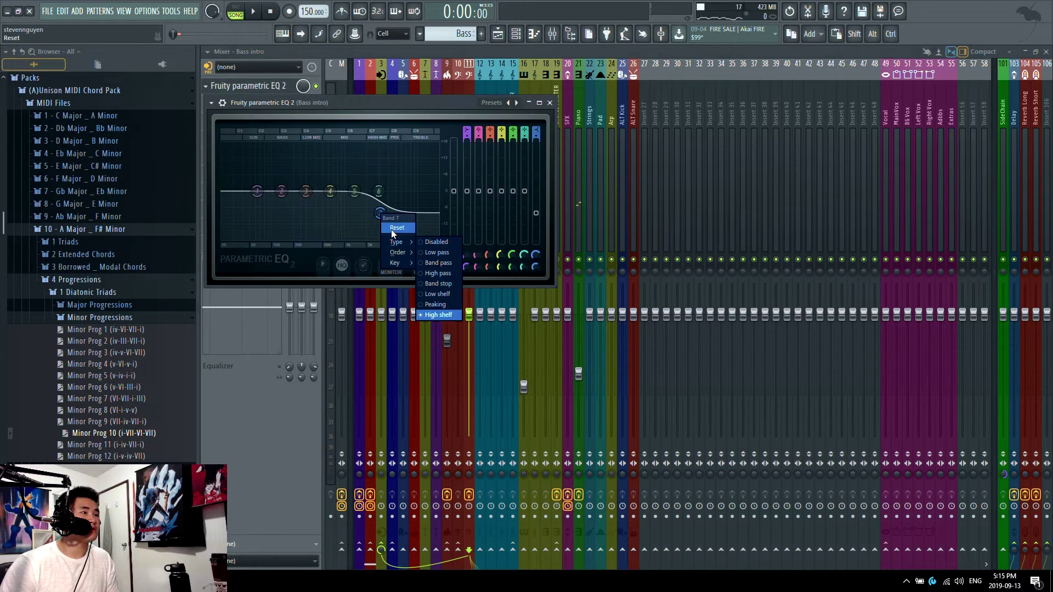
In the Bass intro track's Fruity parametric EQ 2, reset band 7 and make band 1 a Steep 8 high pass.
click(395, 229)
right_click(258, 192)
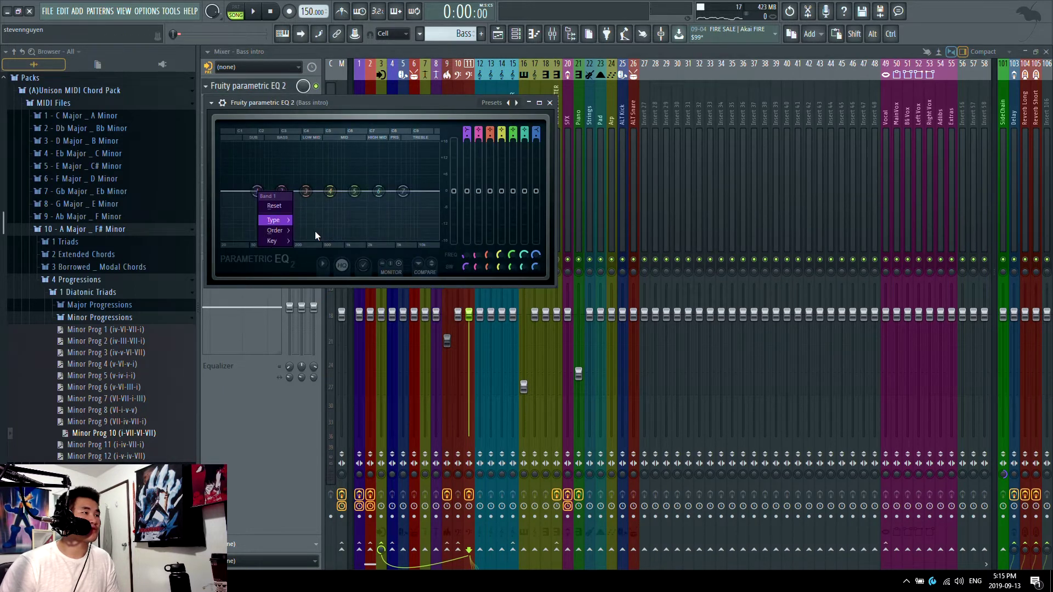
mouse_move(275, 220)
click(319, 254)
right_click(257, 192)
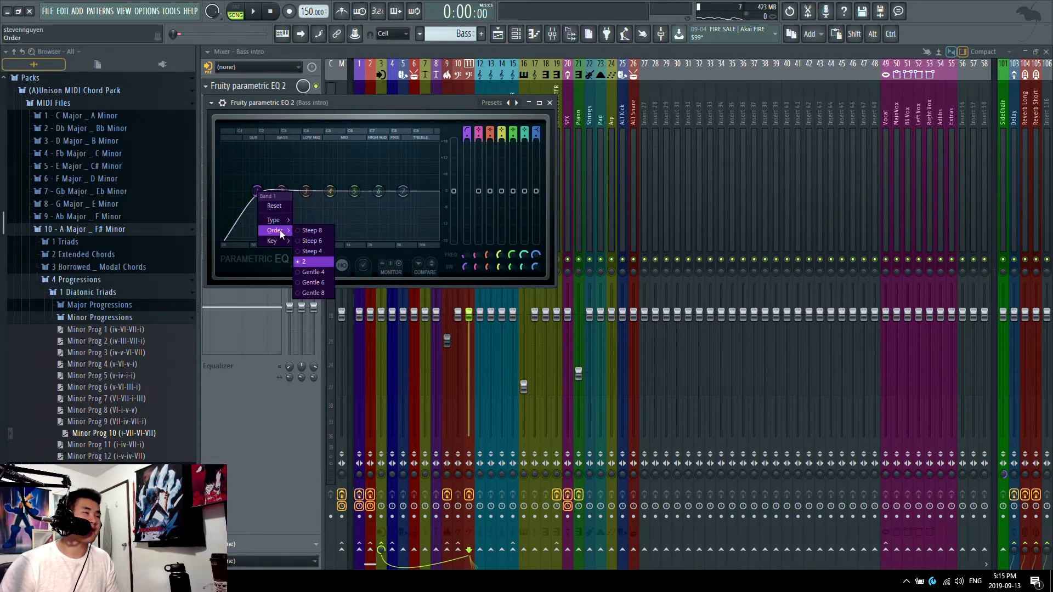
click(299, 232)
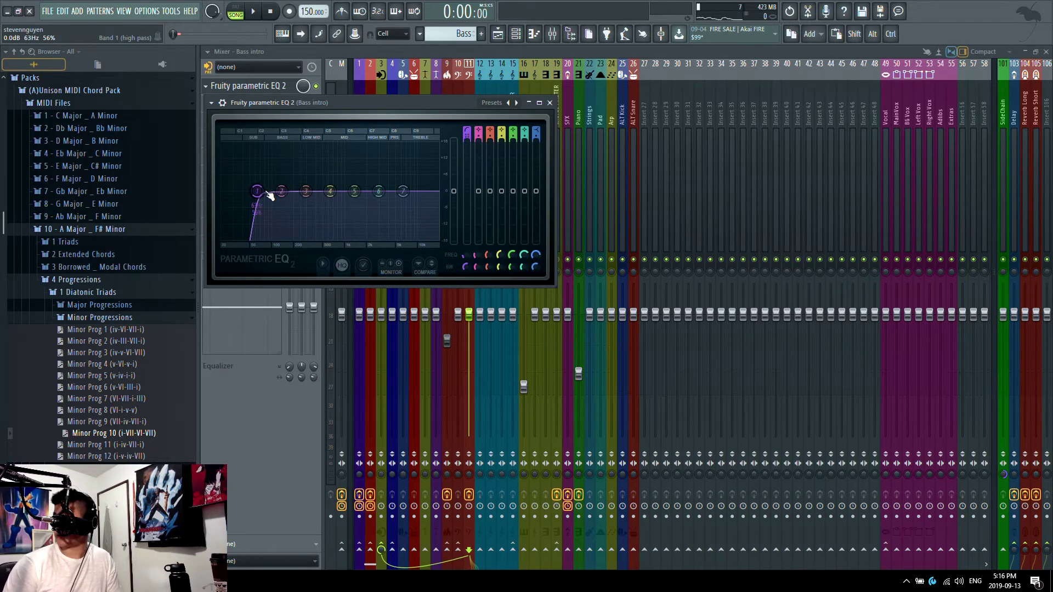
Move the high-pass band 1 to about 109 Hz while auditioning it in the song.
drag(268, 192, 251, 192)
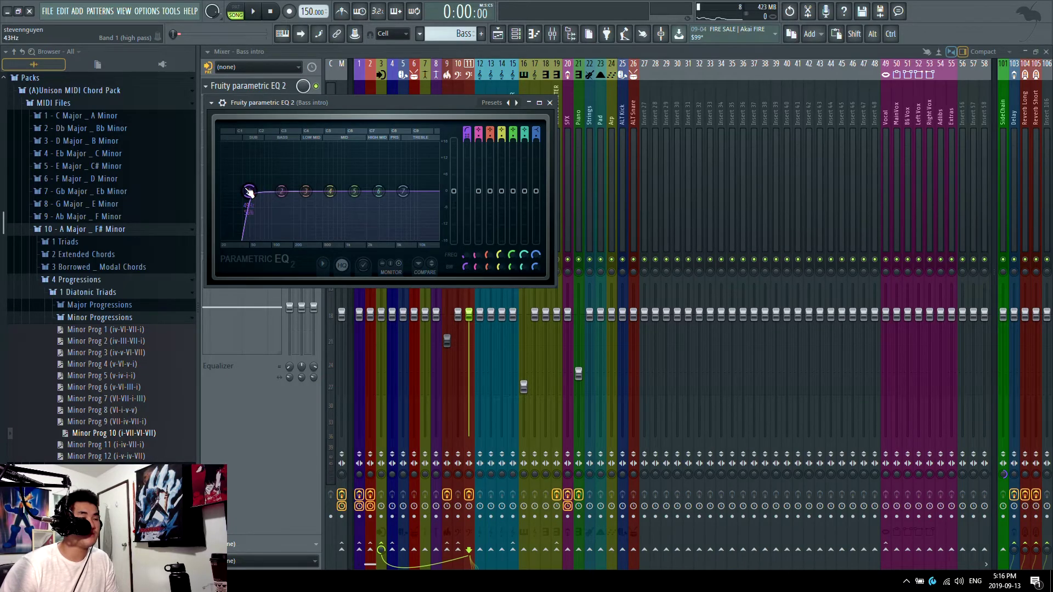
drag(249, 192, 266, 191)
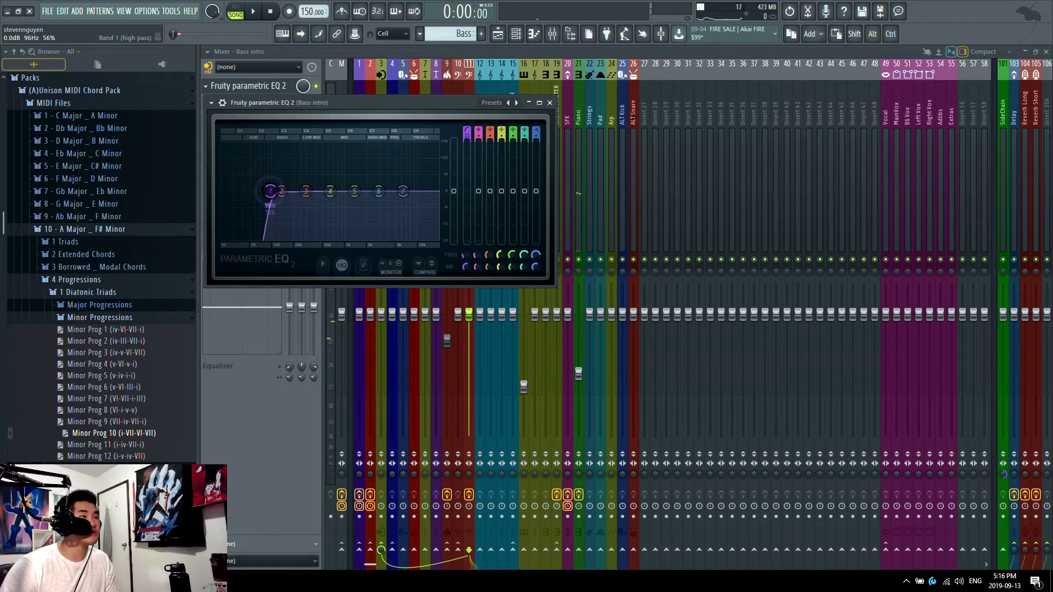
key(space)
drag(272, 191, 274, 191)
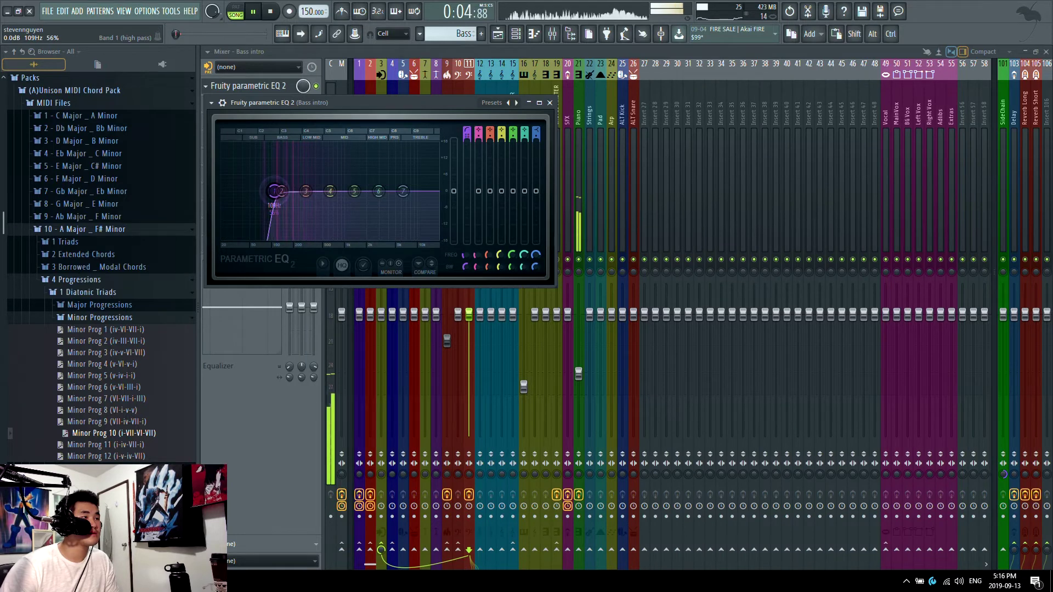
key(space)
Try different orders for the high-pass band 1, settle on Steep 6, and play the song.
right_click(275, 191)
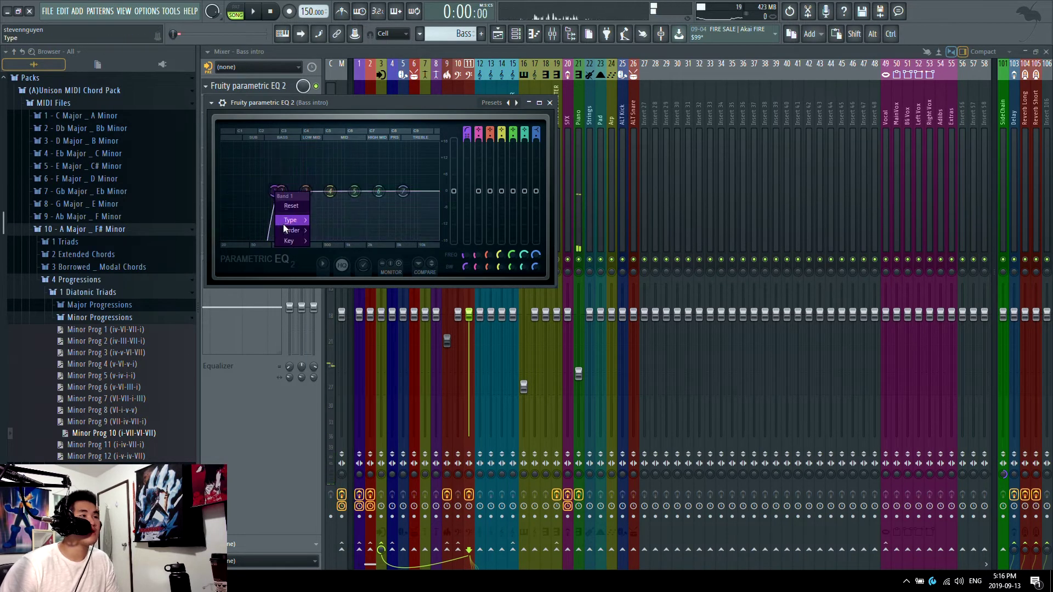
click(329, 231)
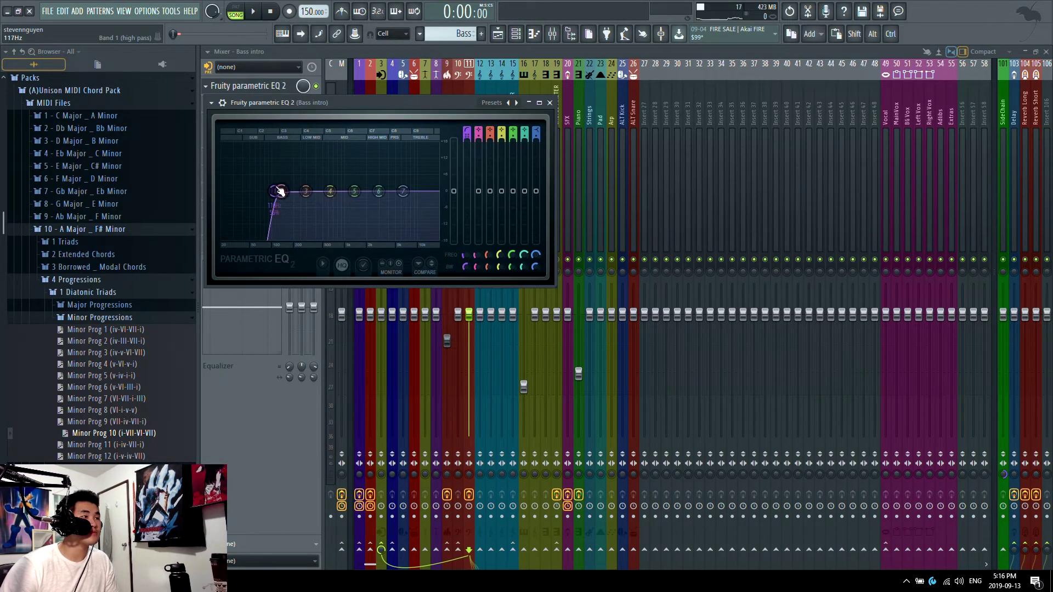
right_click(277, 192)
click(327, 258)
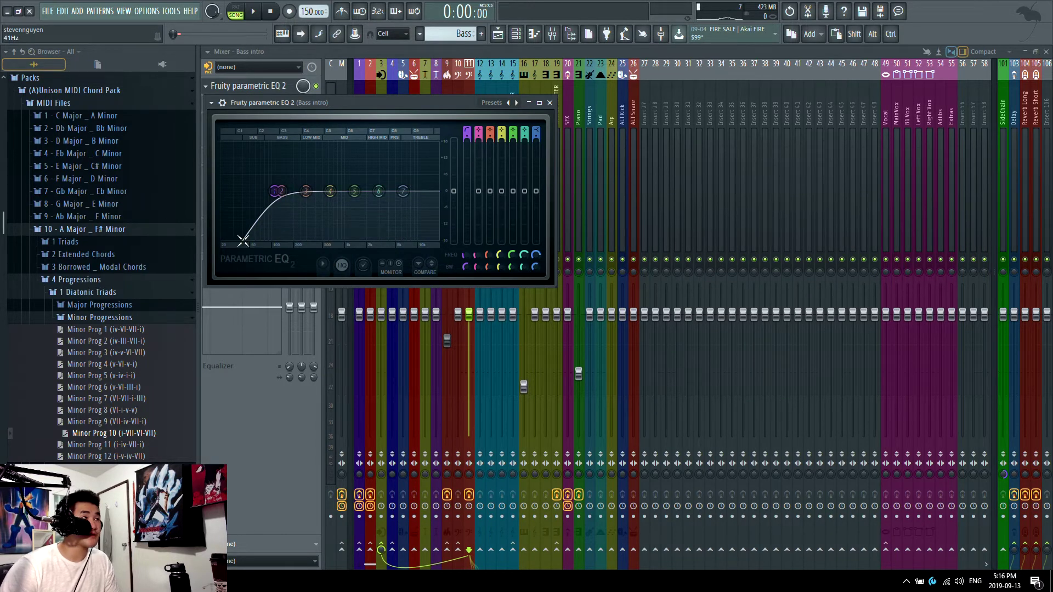
right_click(276, 191)
mouse_move(294, 230)
click(323, 241)
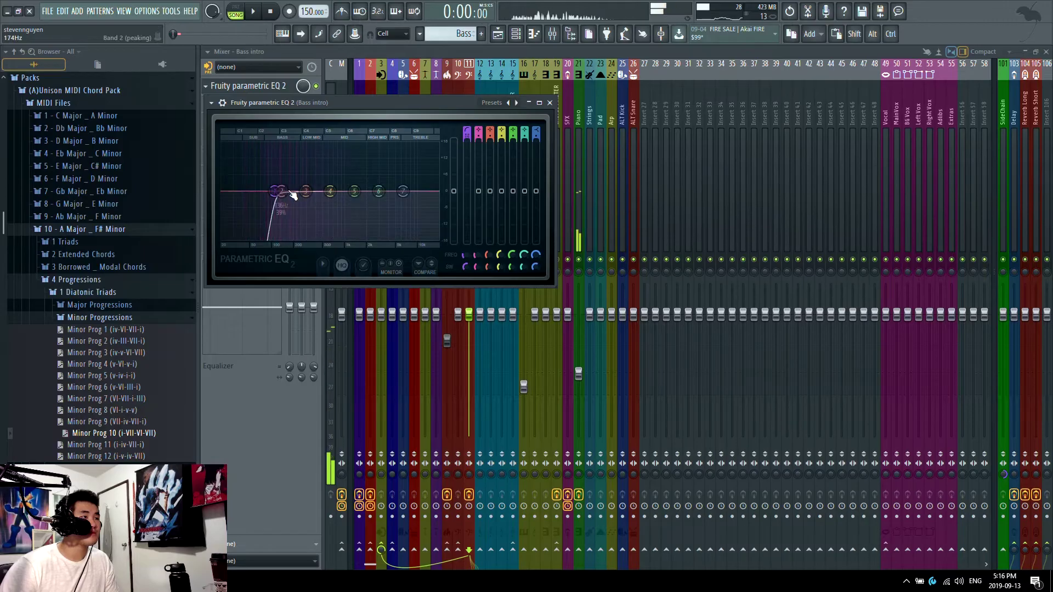
key(space)
key(space)
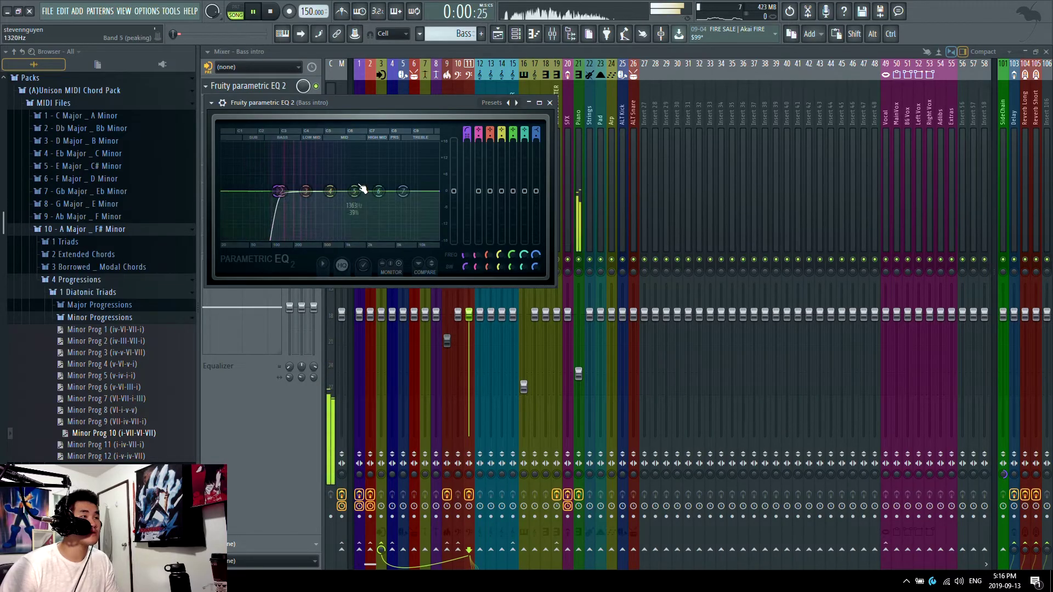
Close the EQ, play the song with the SUB track muted, and unmute SUB.
click(550, 102)
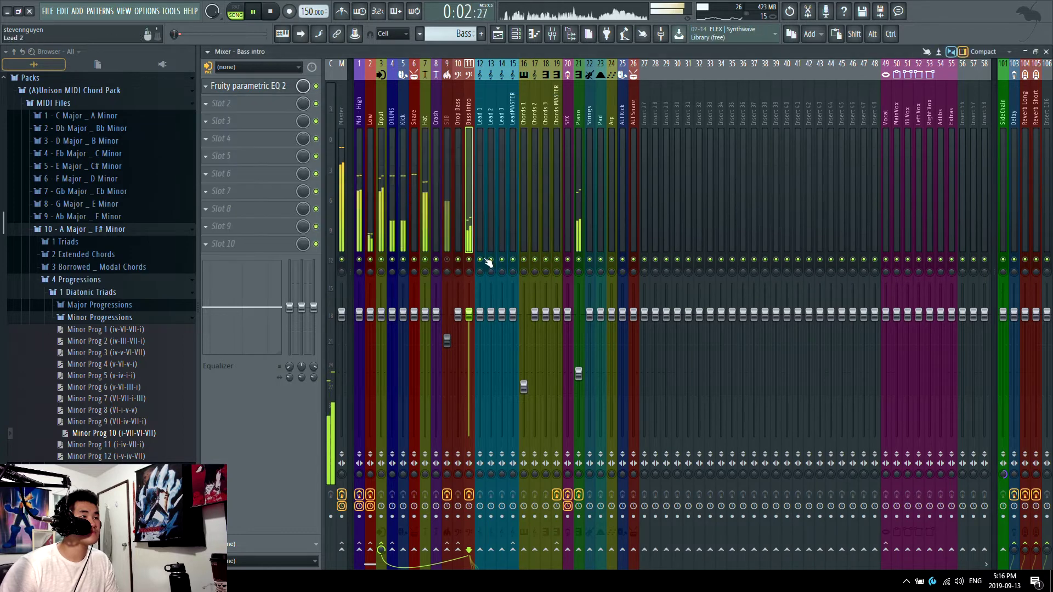
key(space)
click(532, 36)
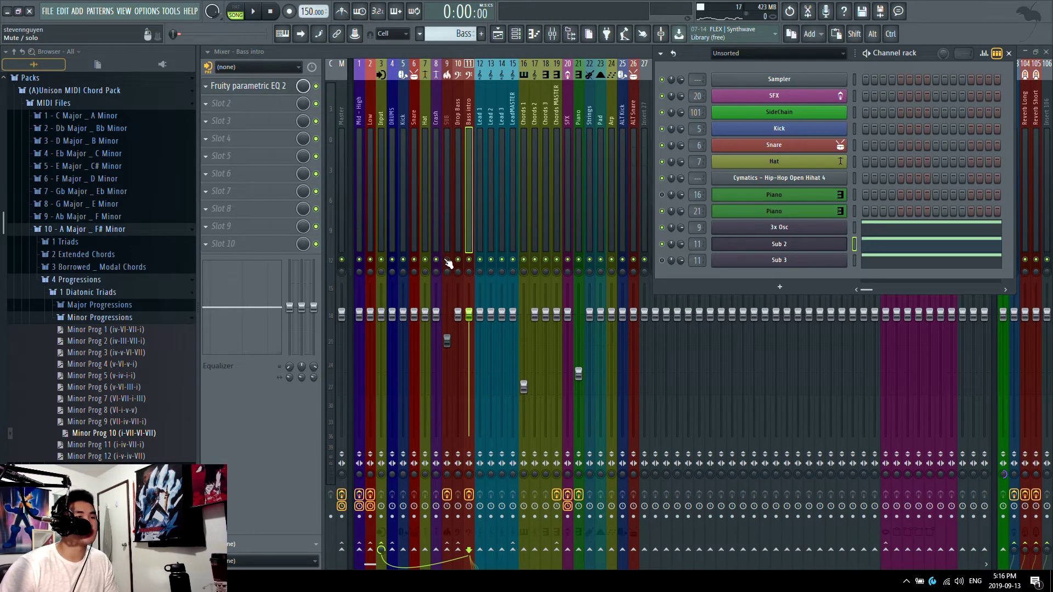
click(448, 263)
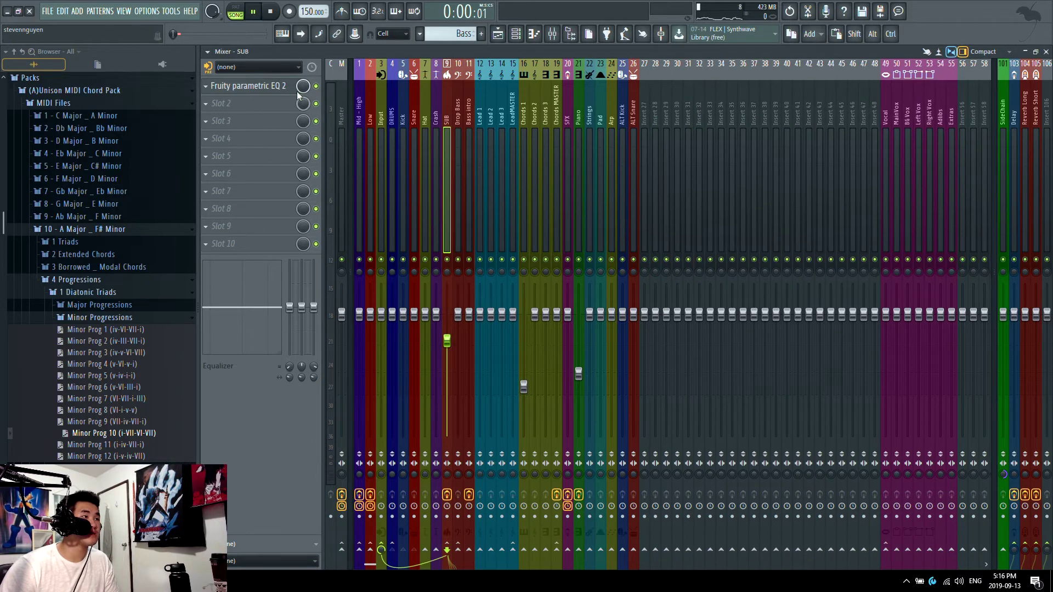
Try the Bass intro track's volume at 125% during playback and reset the fader.
drag(469, 314, 469, 282)
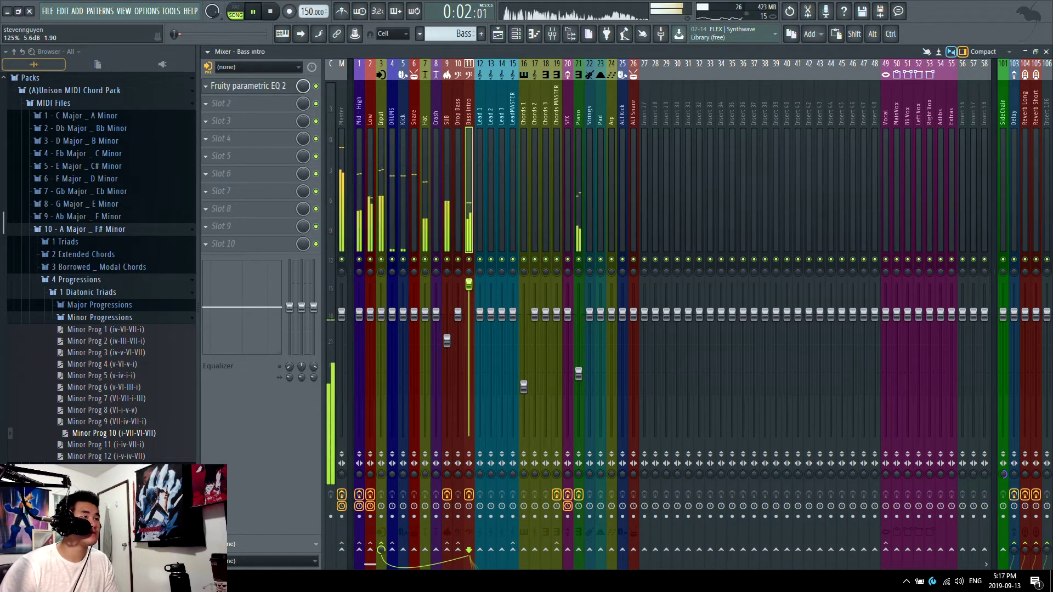
right_click(469, 283)
click(486, 289)
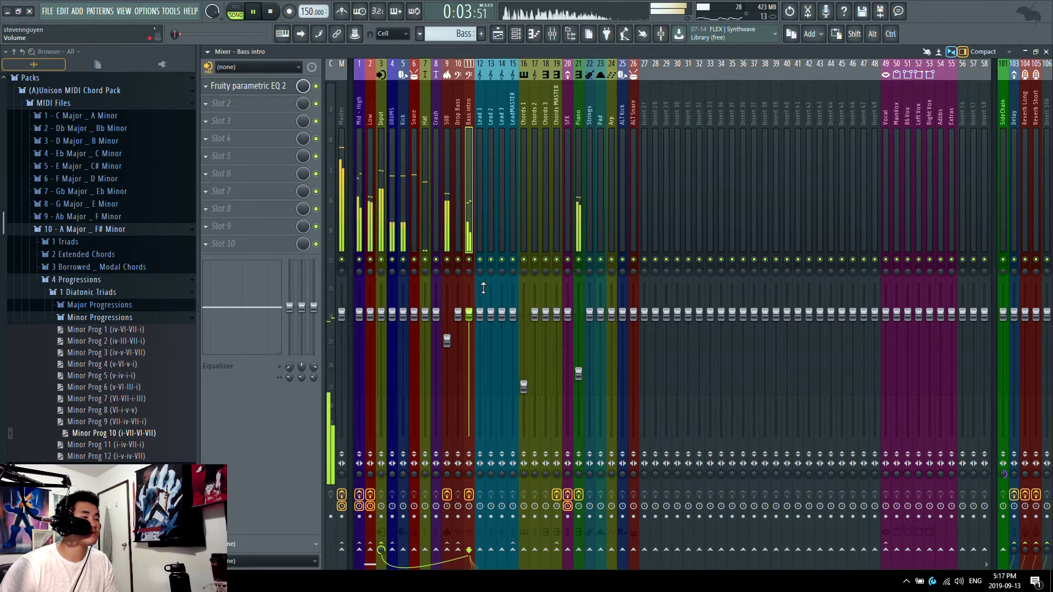
Compare the song with the Bass intro mixer track muted and unmuted.
click(500, 36)
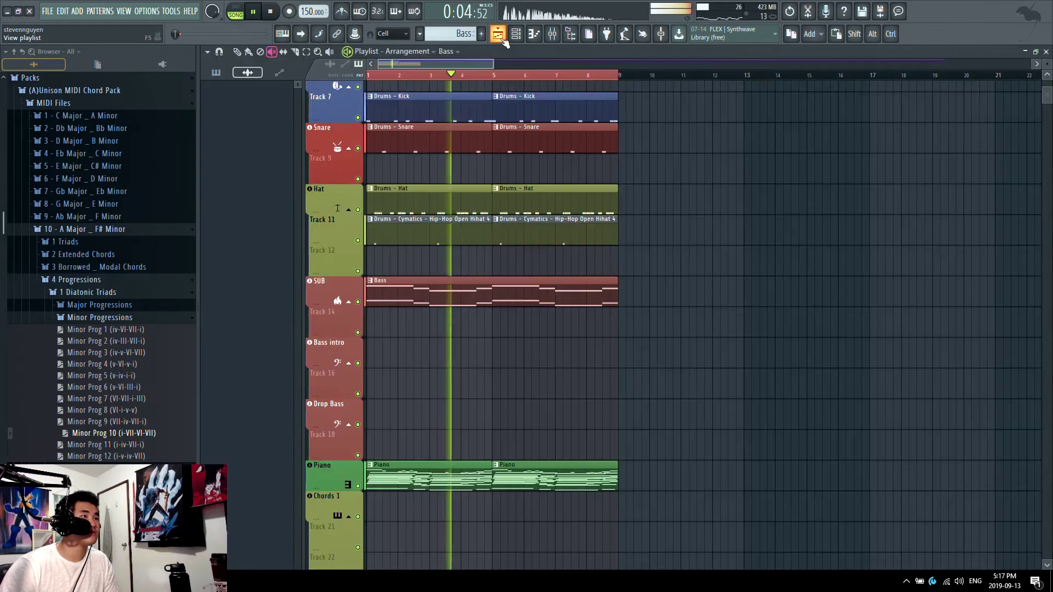
click(556, 33)
key(space)
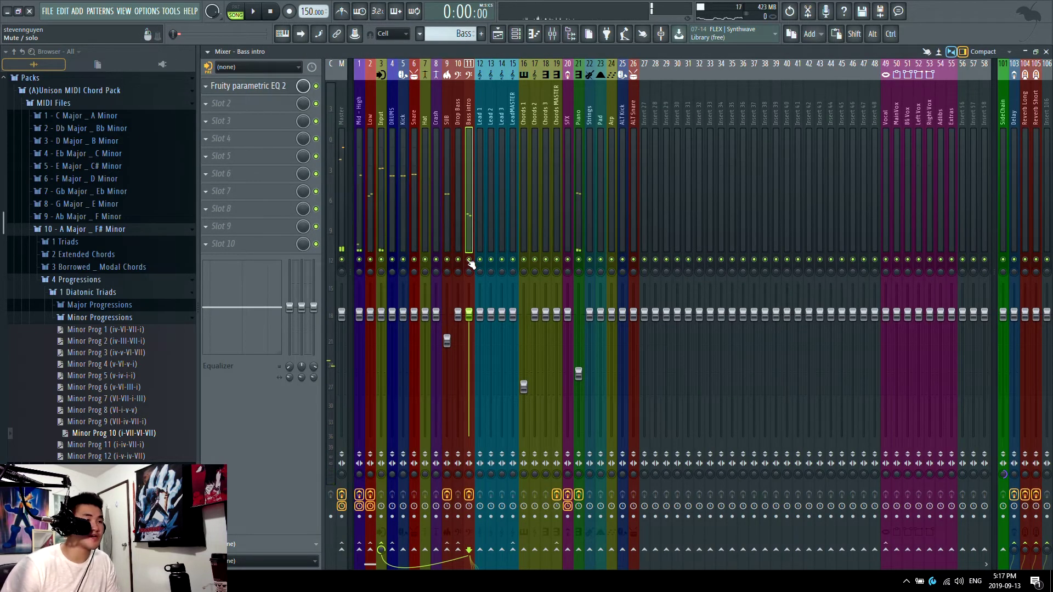
key(space)
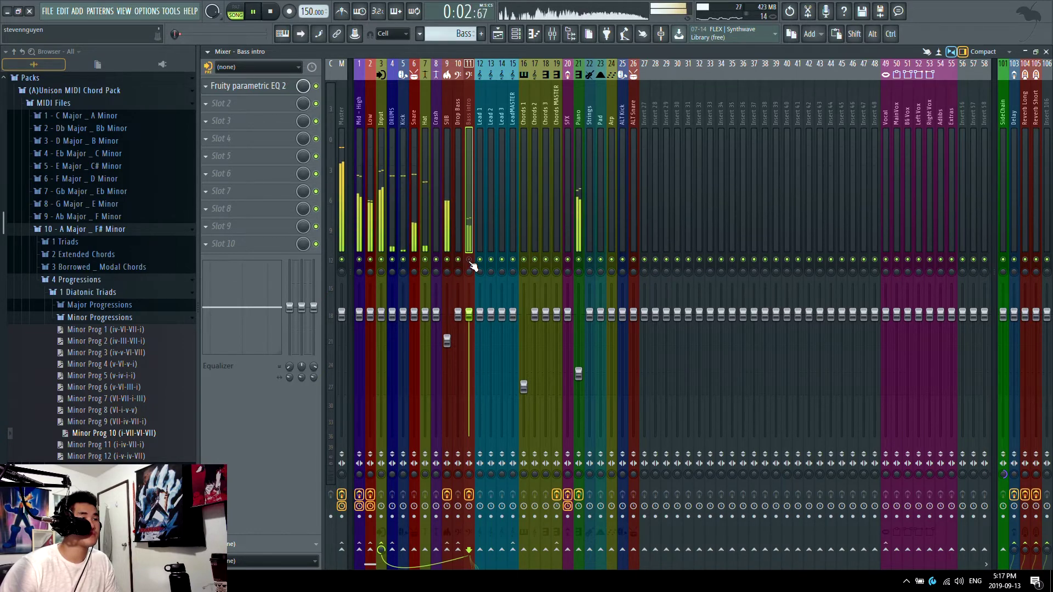
key(space)
key(space)
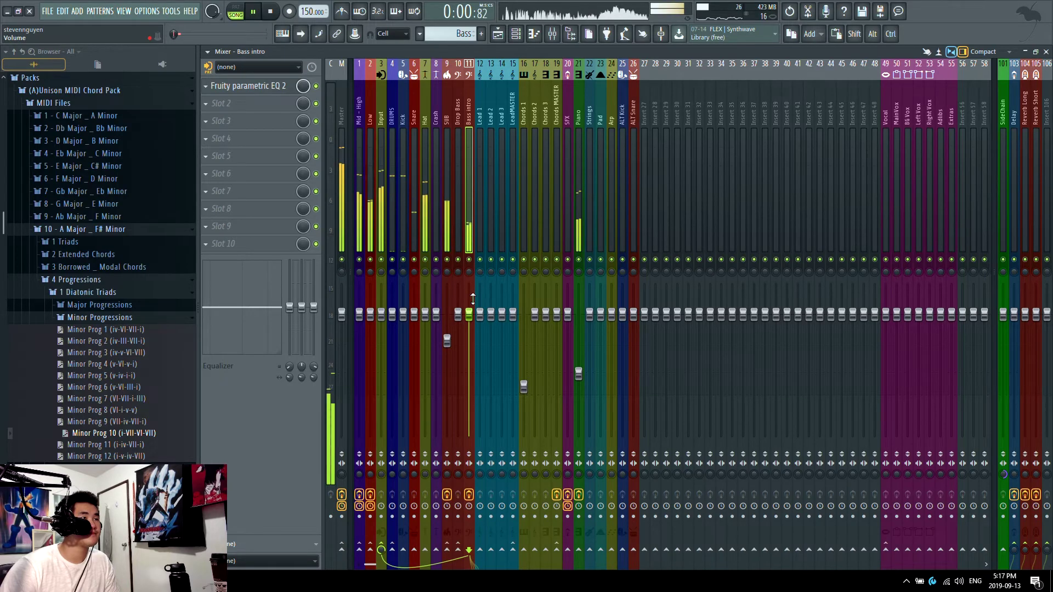
Move band 4 of the SUB track's Fruity parametric EQ 2 to about 328 Hz during playback and close the EQ.
click(451, 268)
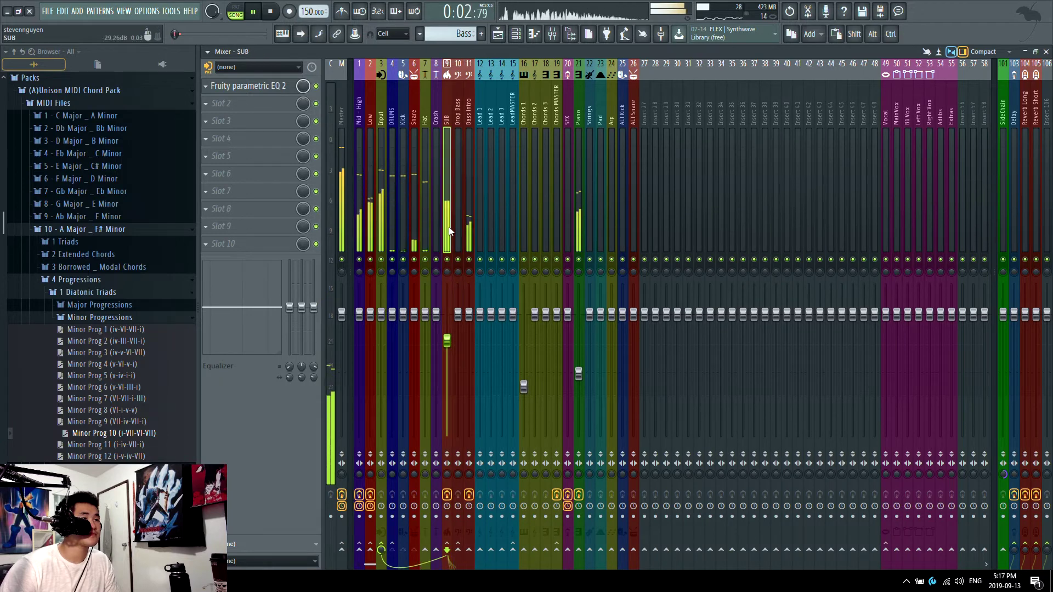
click(248, 86)
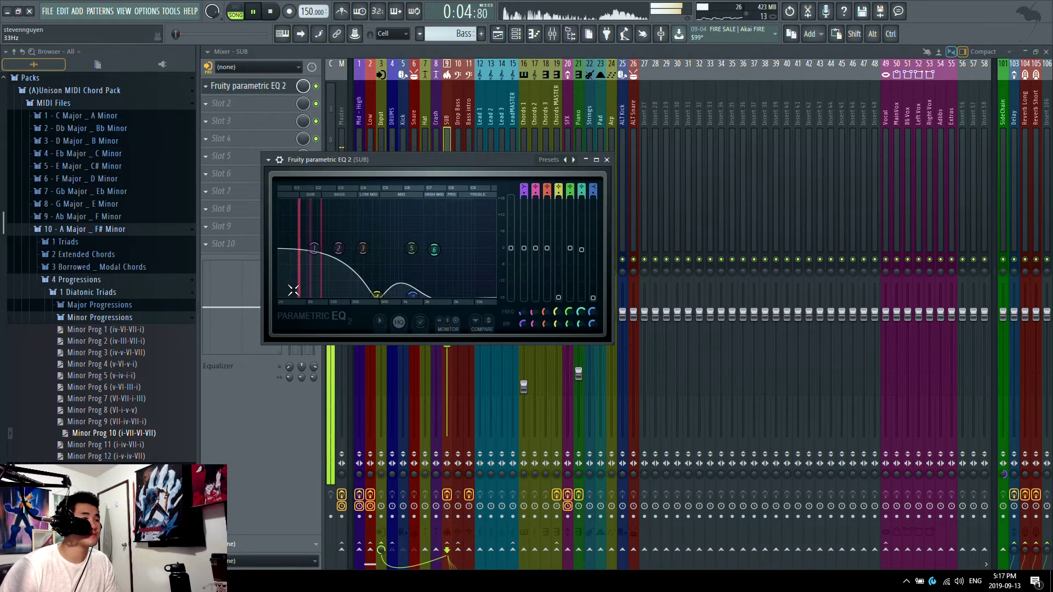
drag(377, 294, 367, 295)
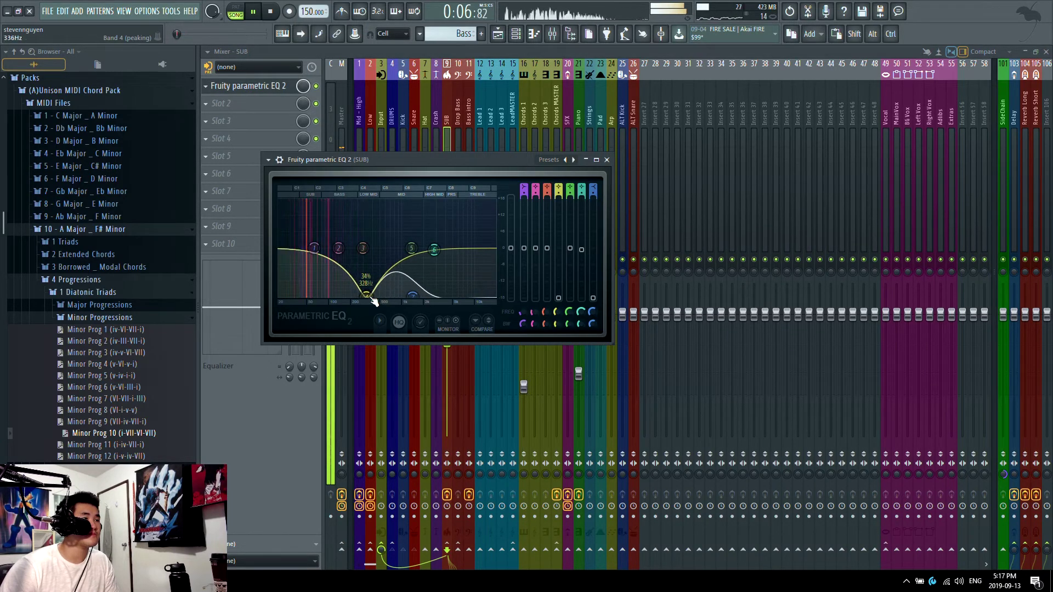
key(space)
click(258, 70)
click(258, 75)
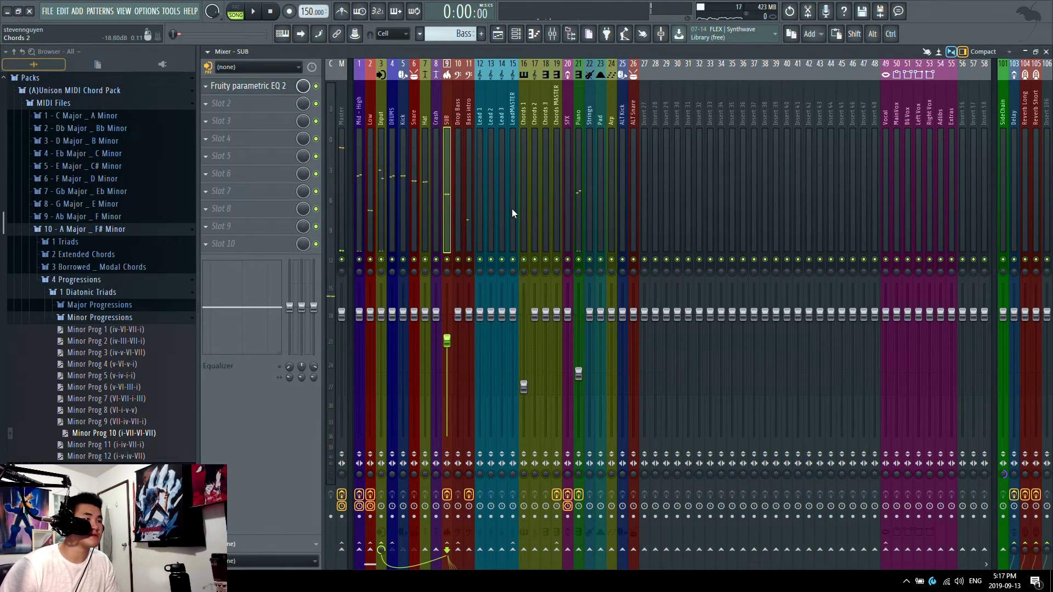
Select the Bass intro mixer track and open the Sub 2 instrument.
click(470, 215)
key(F6)
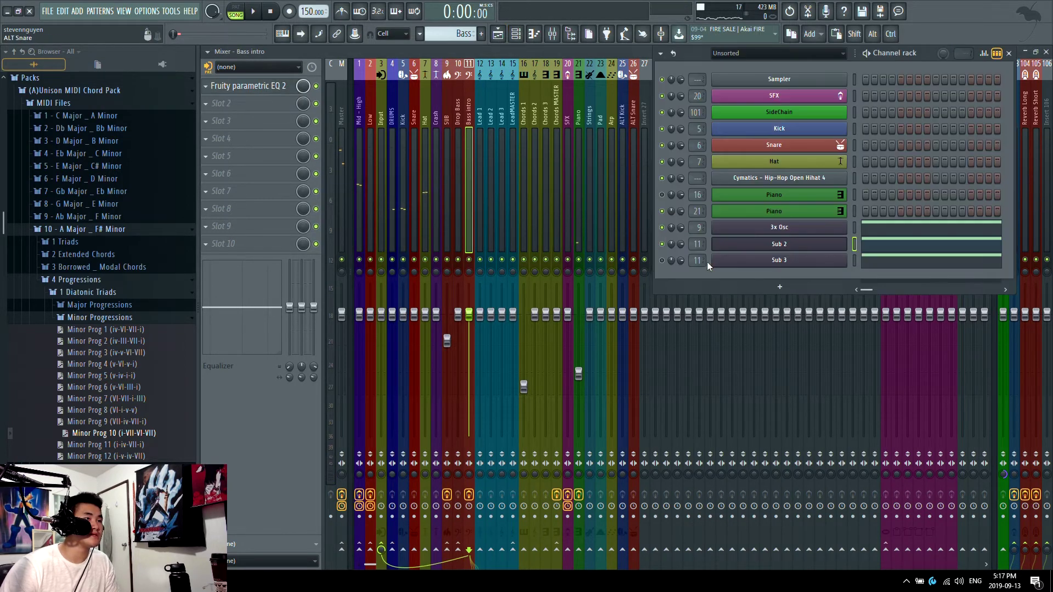
click(767, 243)
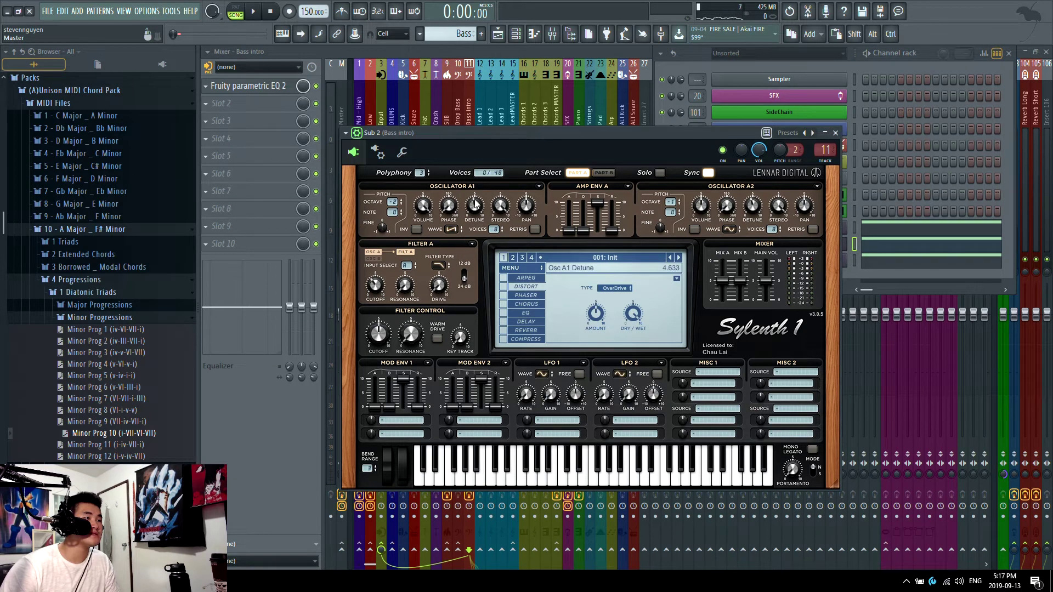
Try a Saw waveform on Sub 2's oscillator A2 while the song plays.
click(730, 230)
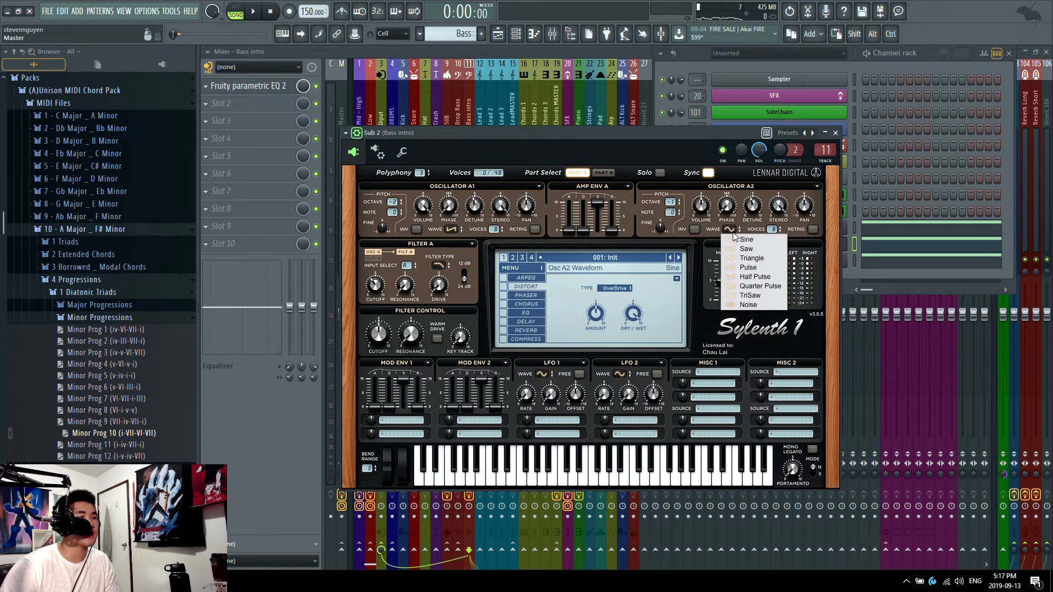
click(733, 231)
key(space)
click(733, 231)
click(738, 257)
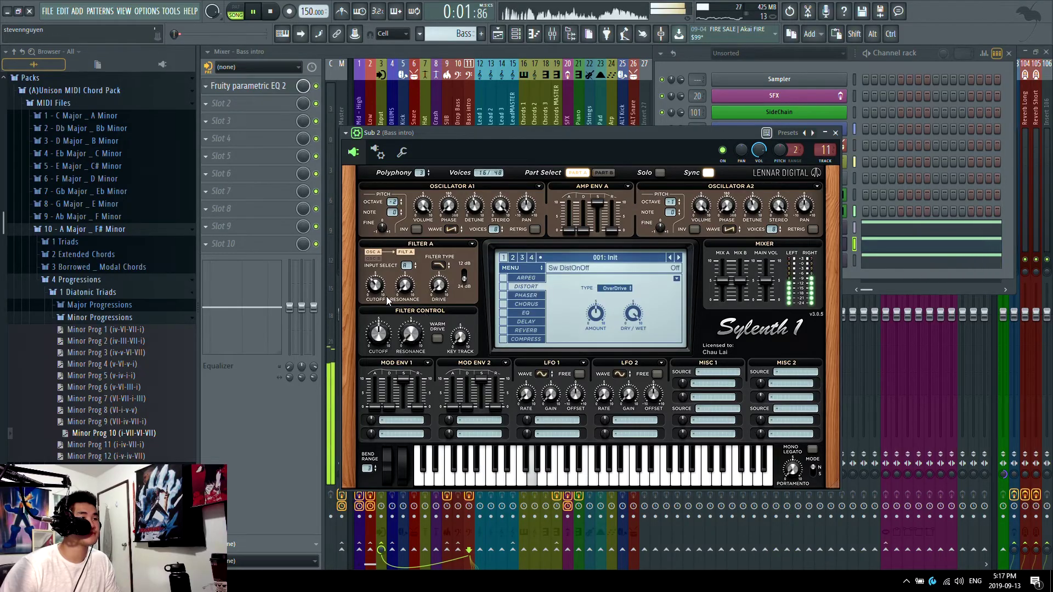
Set Sub 2's filter A cutoff to 3.933 and switch oscillator A2's waveform to Sine.
drag(370, 270, 365, 268)
click(730, 231)
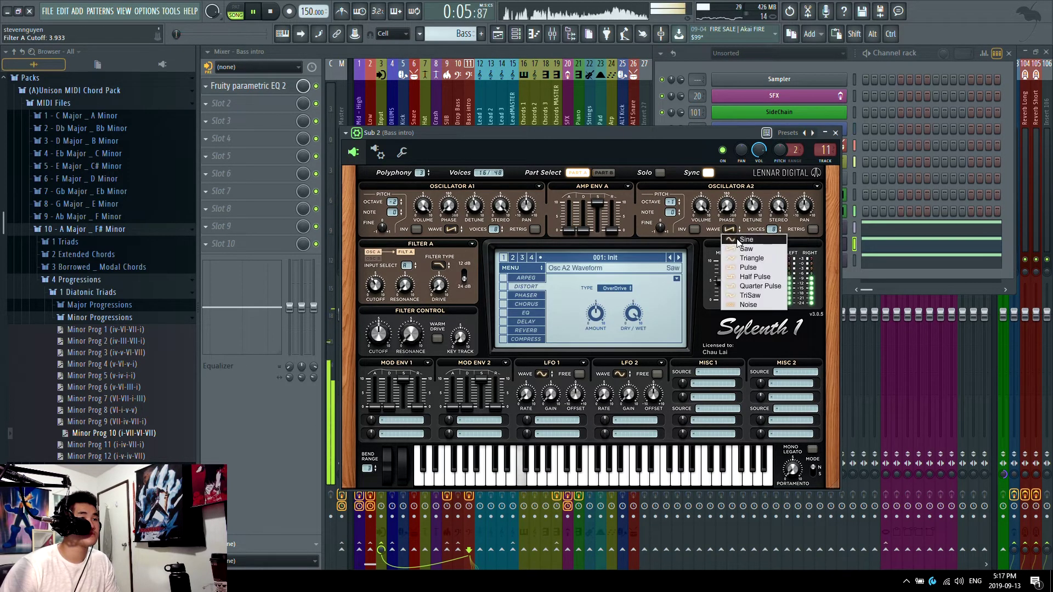
click(734, 232)
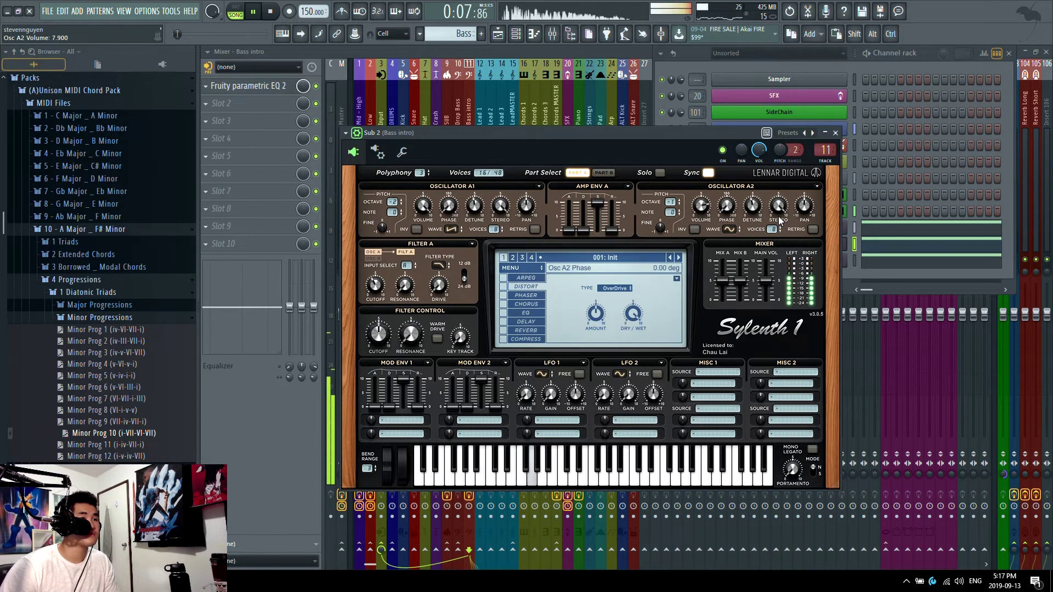
Set Sub 2's oscillator A2 volume to 6.000 and filter A cutoff to 3.800, and enable the Distort effect.
drag(702, 211, 697, 239)
key(space)
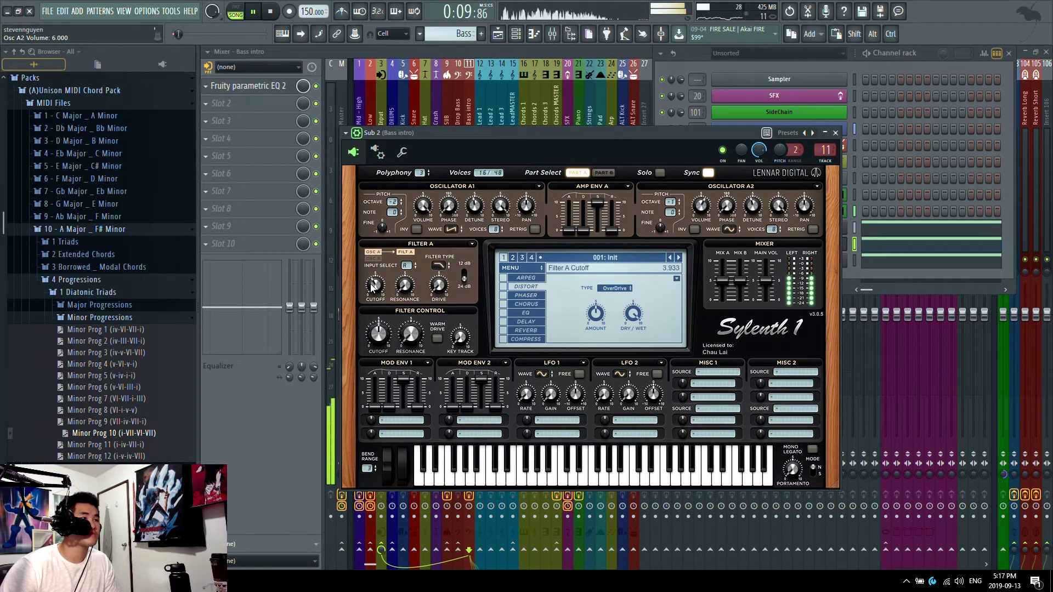
click(503, 290)
key(space)
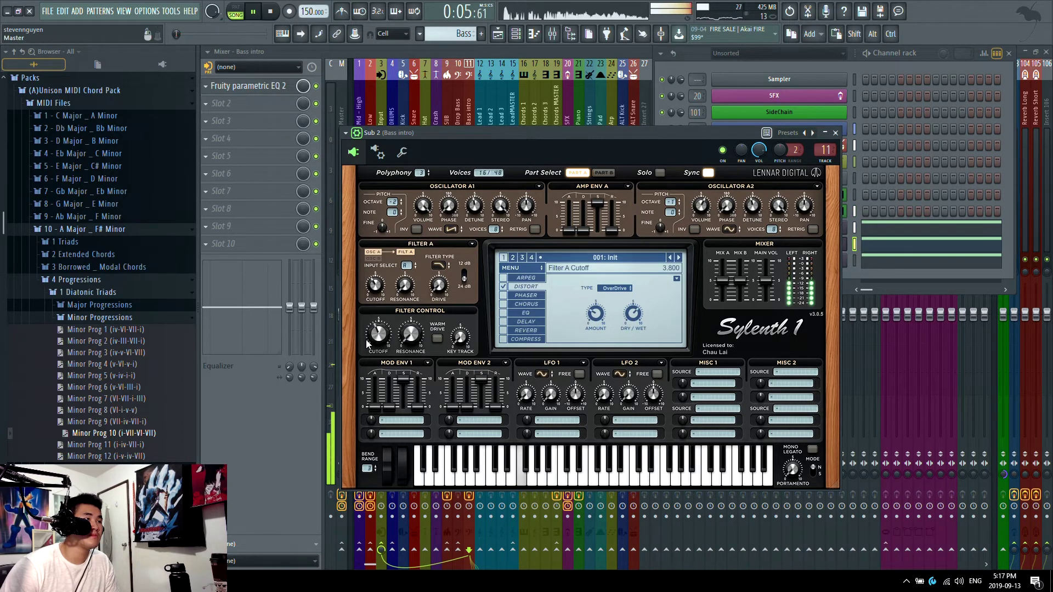
In Sub 2's part B, turn off oscillator B1's retrigger and set its volume to 0.018 during playback.
click(604, 173)
key(space)
key(space)
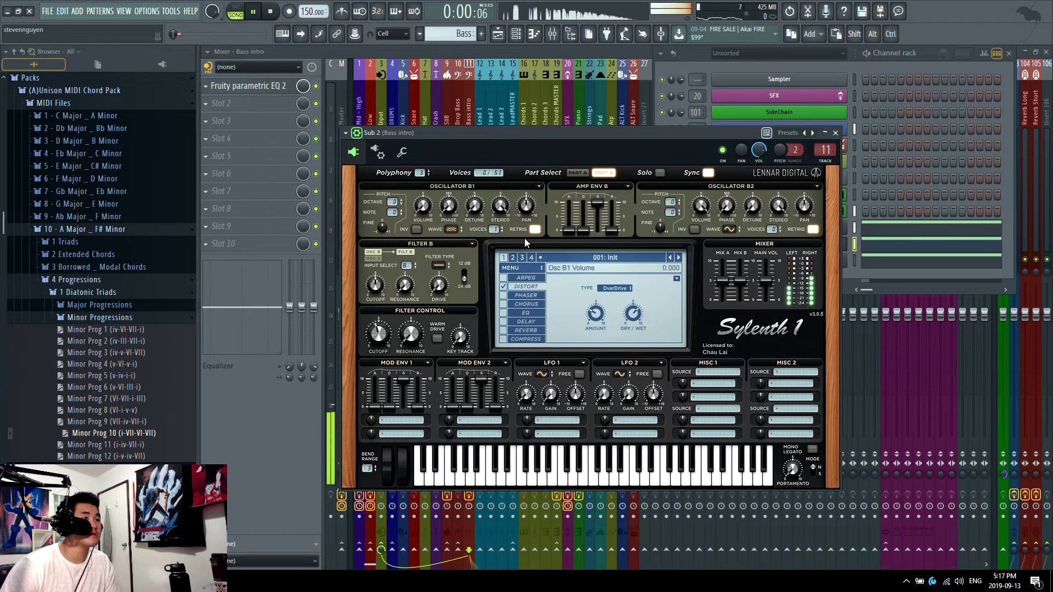
drag(431, 215, 432, 196)
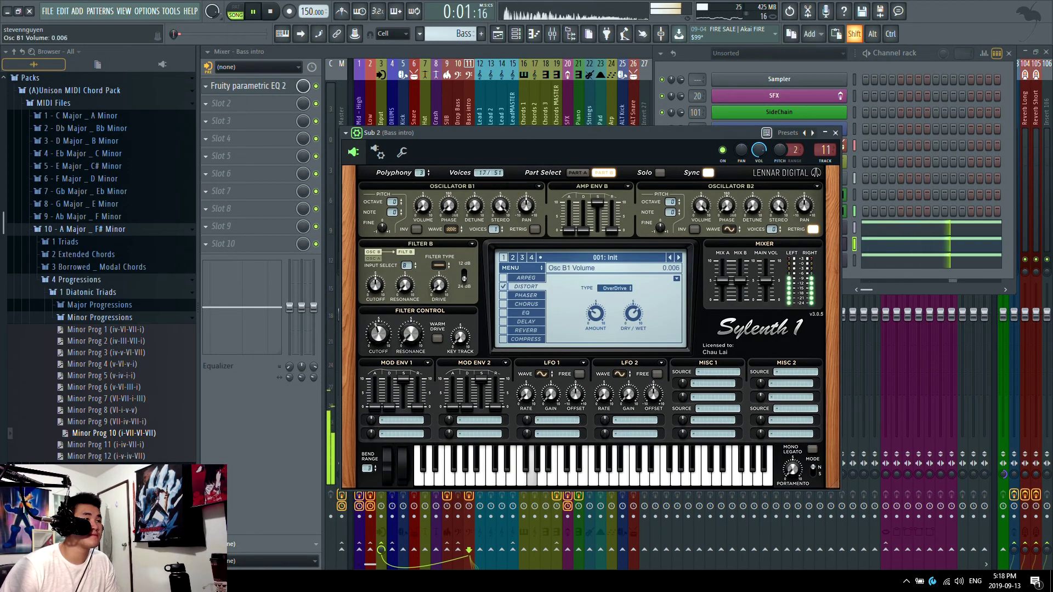
drag(423, 209, 423, 207)
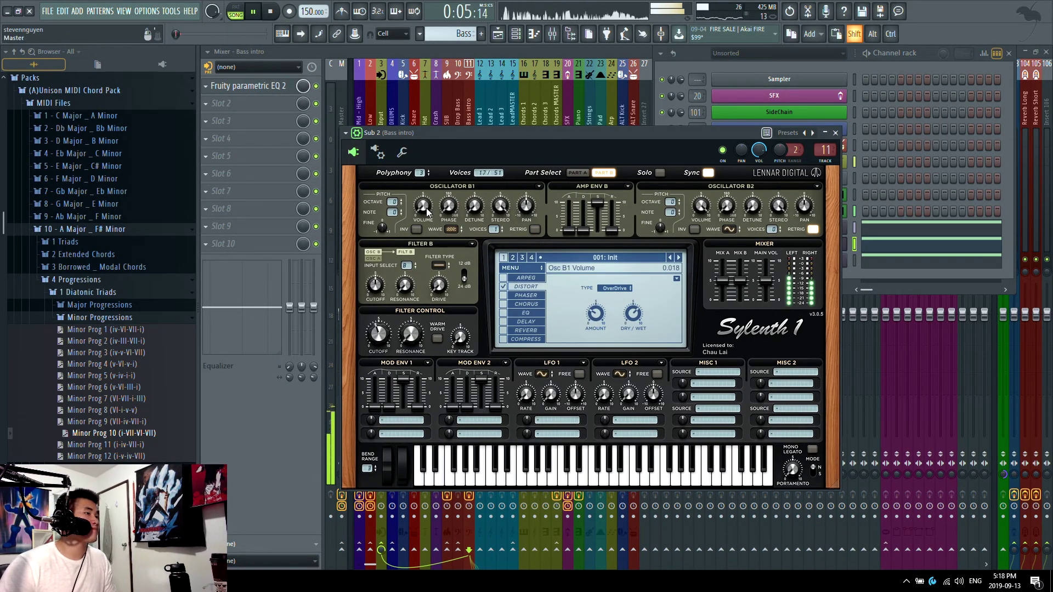
Check the Bass intro track's Fruity parametric EQ 2, listen to the arrangement in the playlist and stop playback.
click(273, 88)
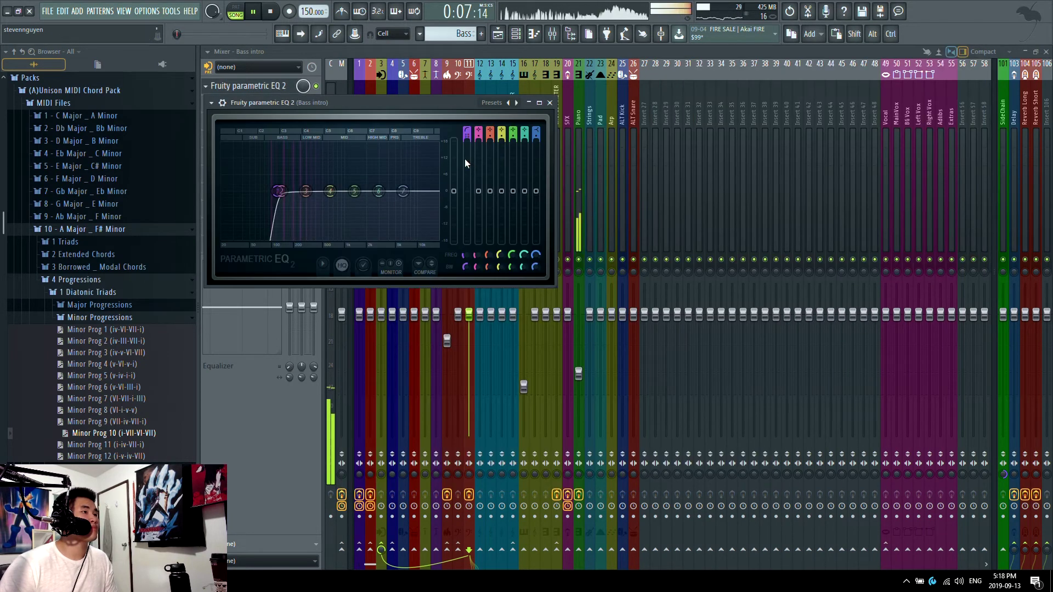
click(259, 89)
click(498, 34)
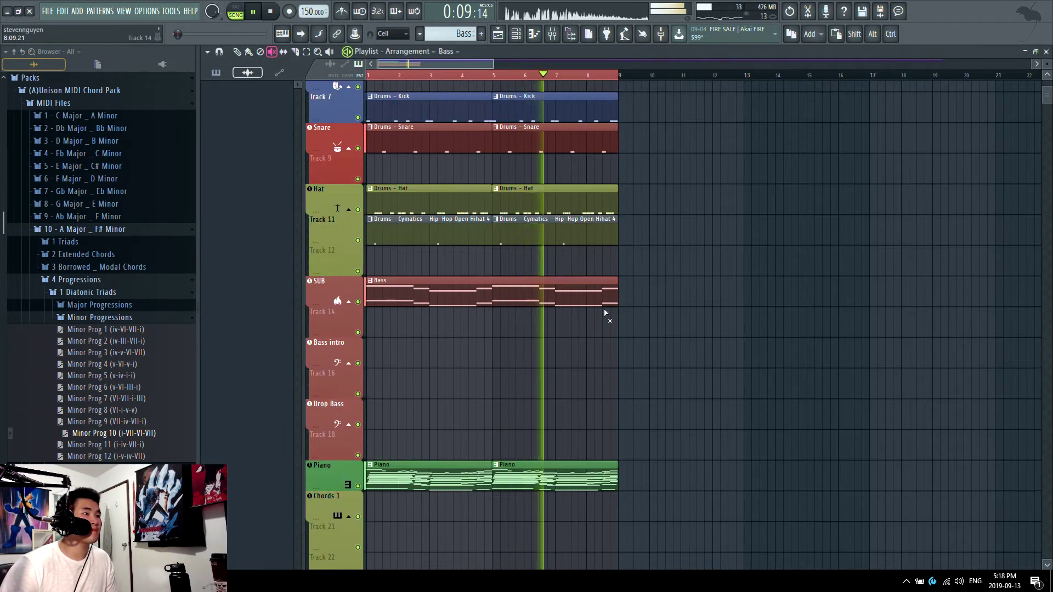
scroll(608, 318, down, 2)
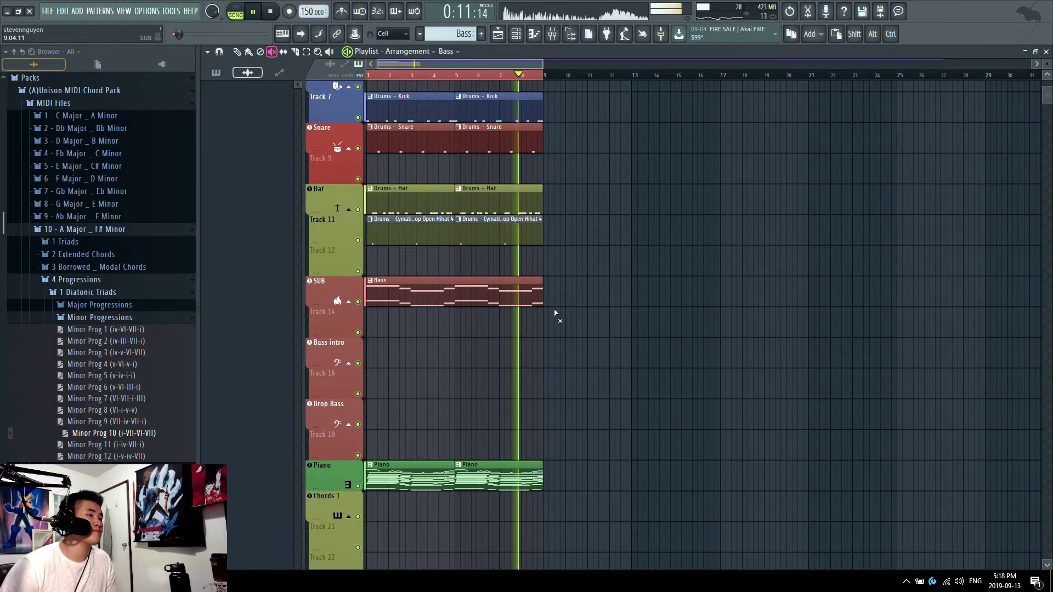
key(space)
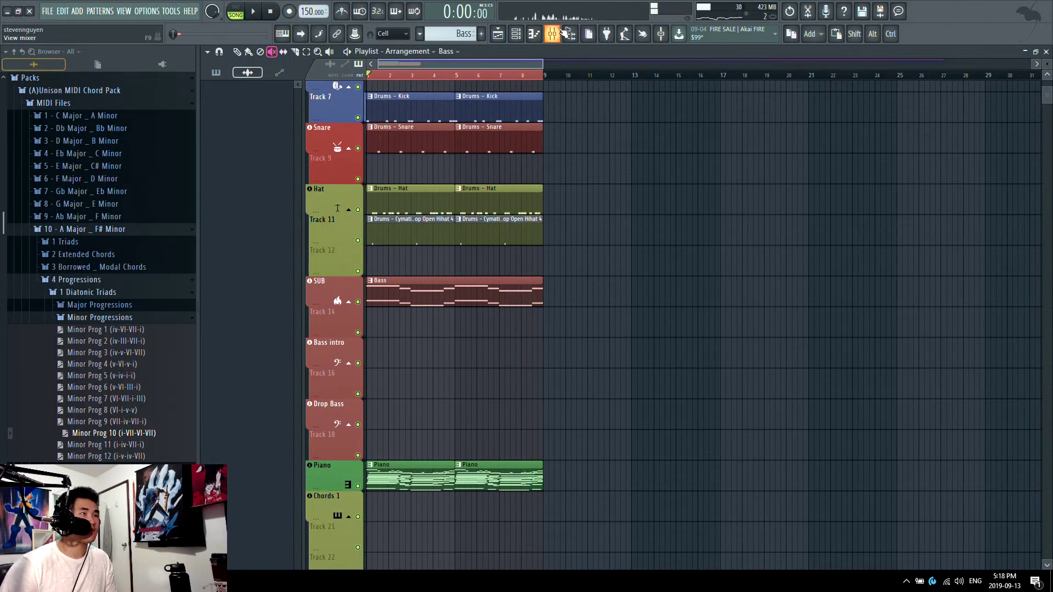
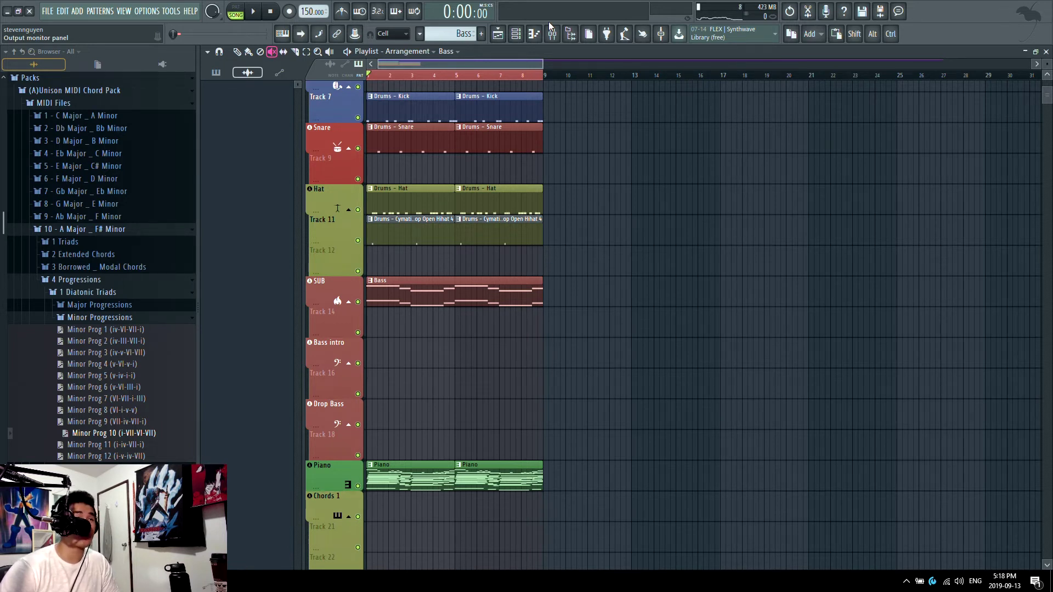
Extend the SideChain clip in the playlist to eight bars so it spans the same length as the drum clips.
click(517, 33)
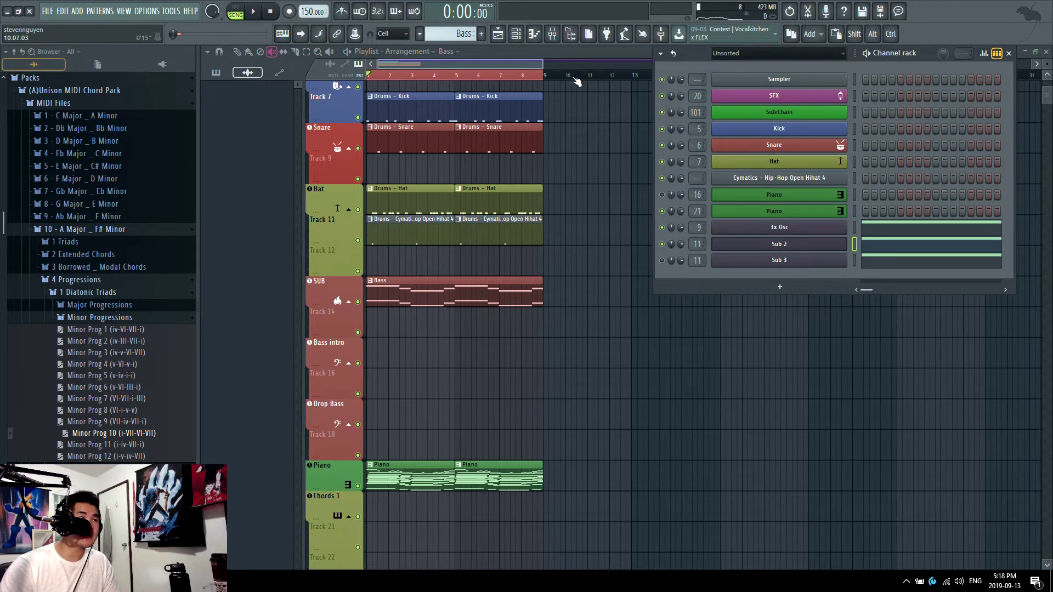
click(553, 34)
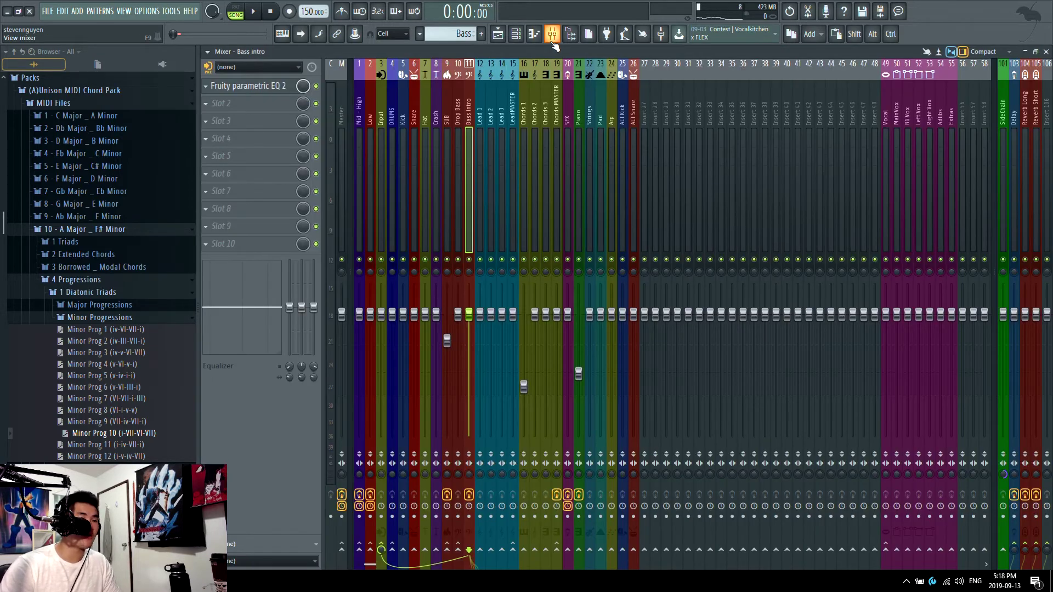
key(space)
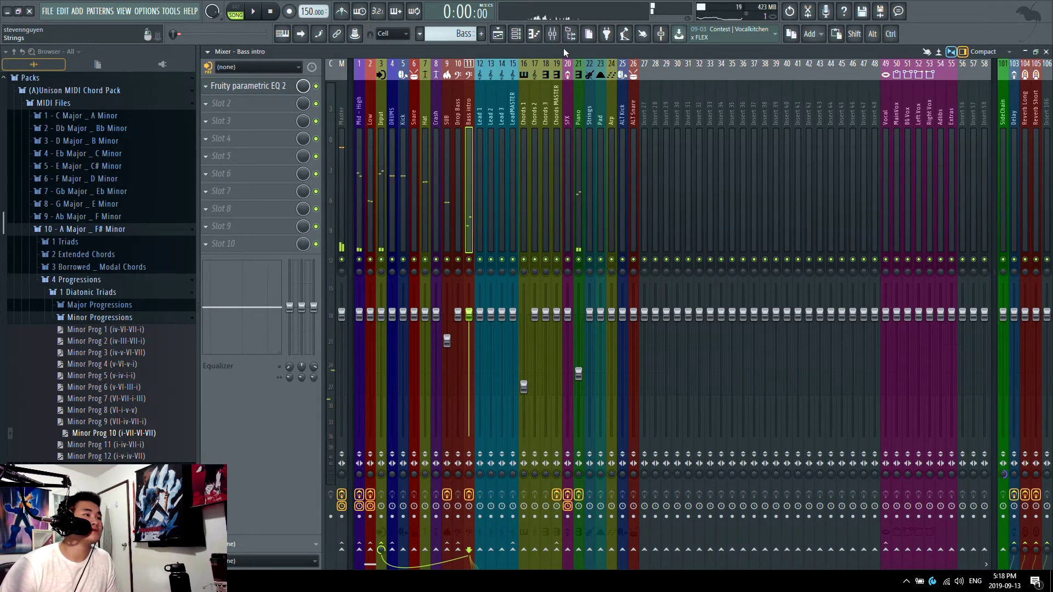
click(498, 34)
scroll(548, 164, up, 5)
scroll(417, 282, down, 3)
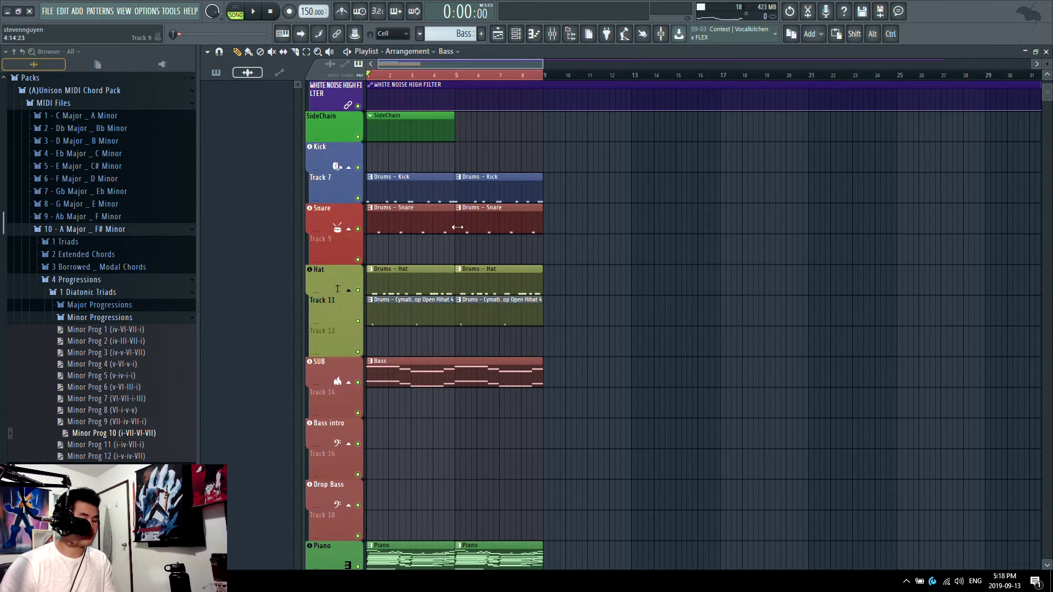
scroll(457, 227, up, 3)
drag(452, 219, 530, 209)
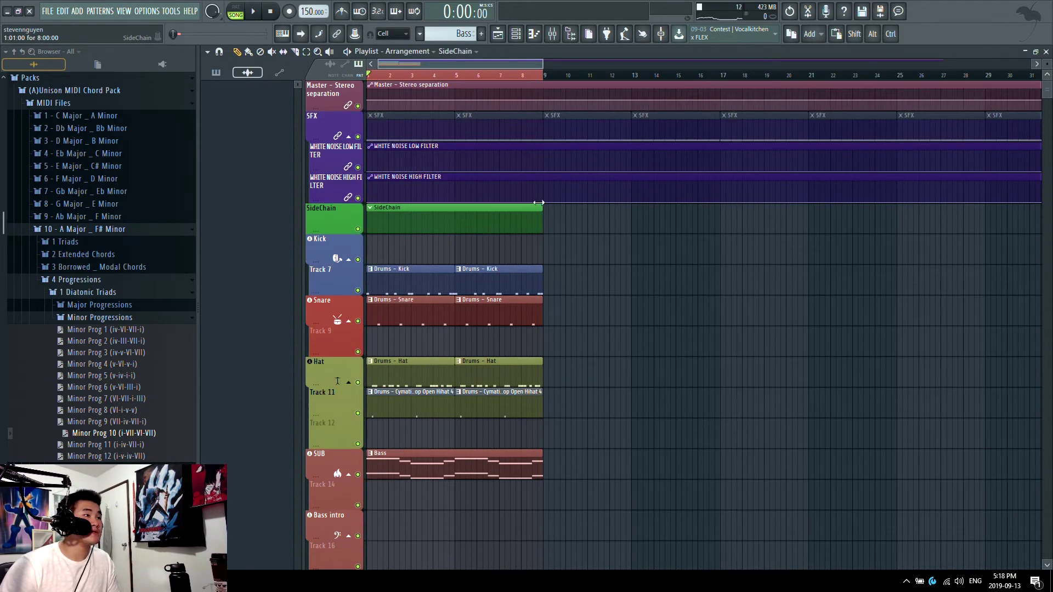
Locate the SideChain channel's sample Grv Kick 17.wav in the browser and preview it.
click(516, 36)
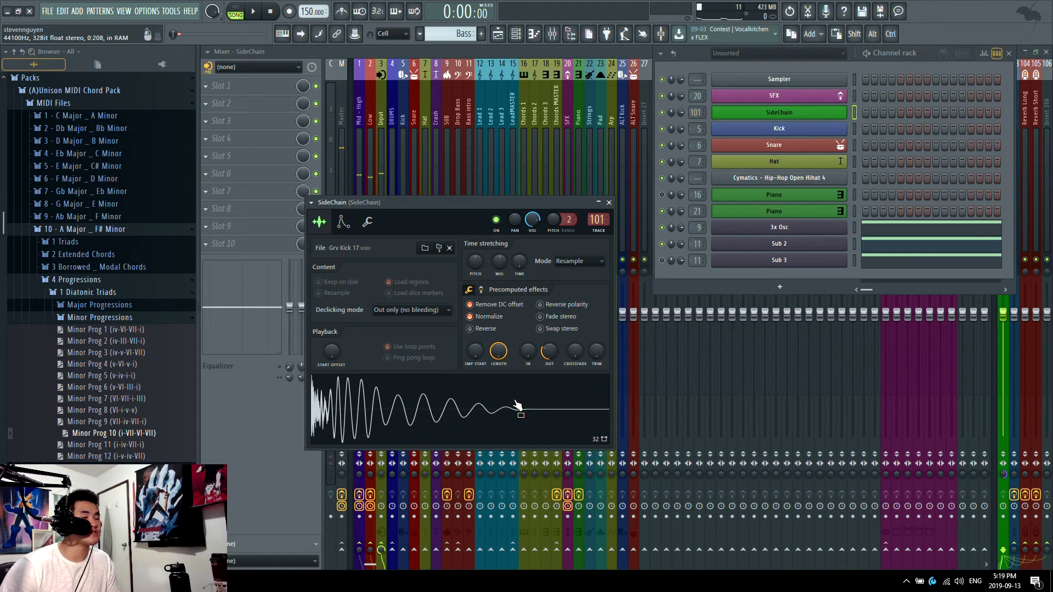
click(439, 248)
click(53, 394)
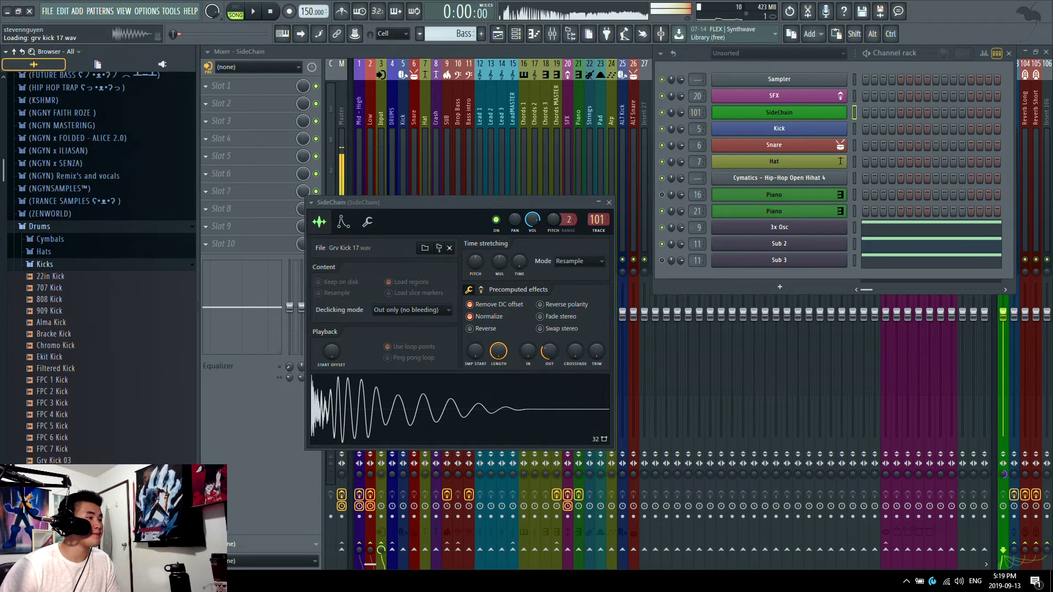
Select the SideChain mixer track, audition the SideChain channel's kick sample, and close its sampler.
click(371, 156)
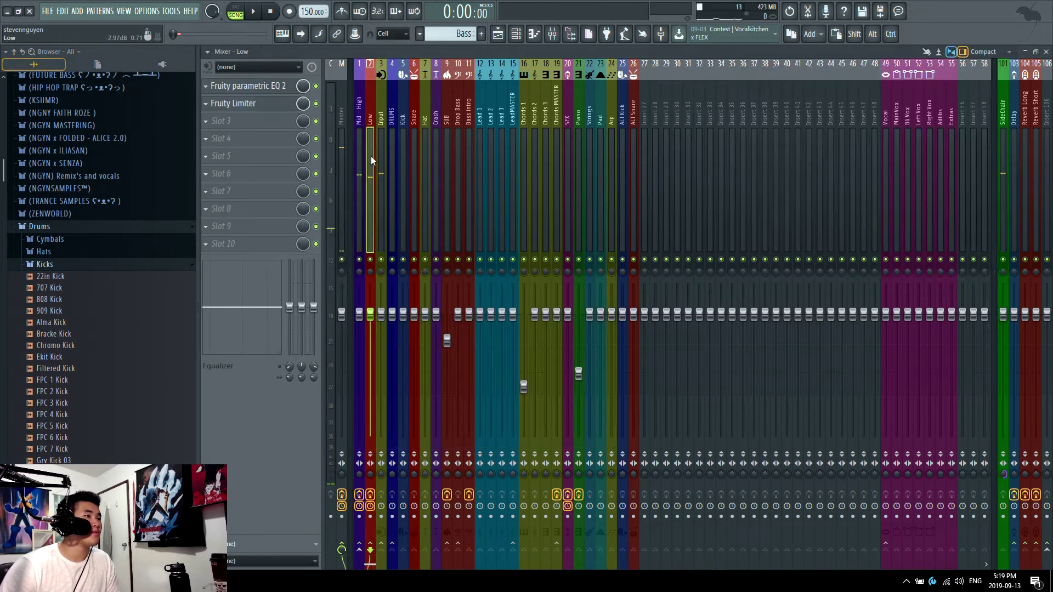
click(1002, 204)
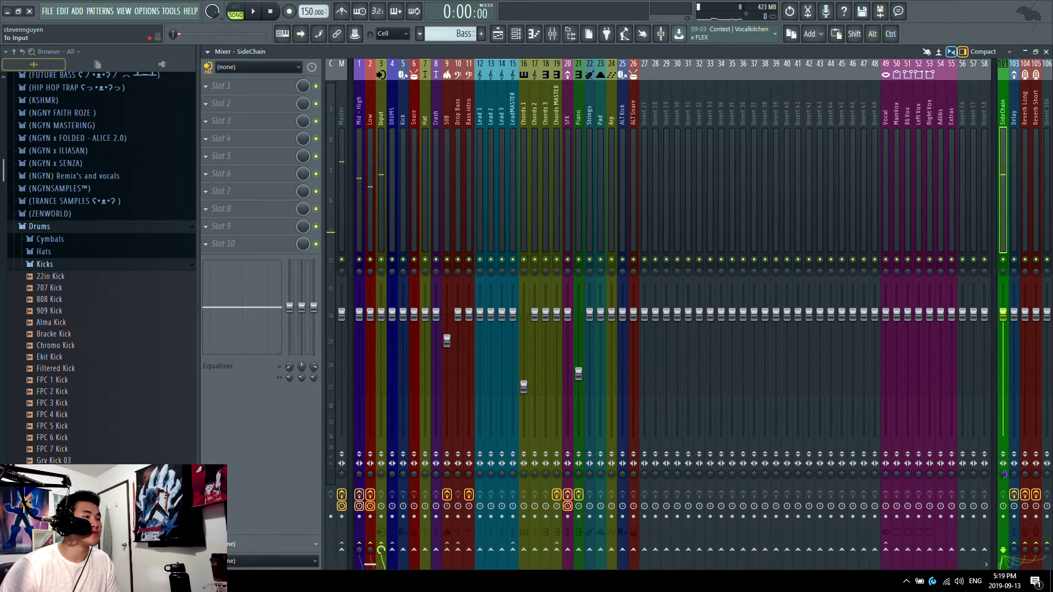
click(535, 36)
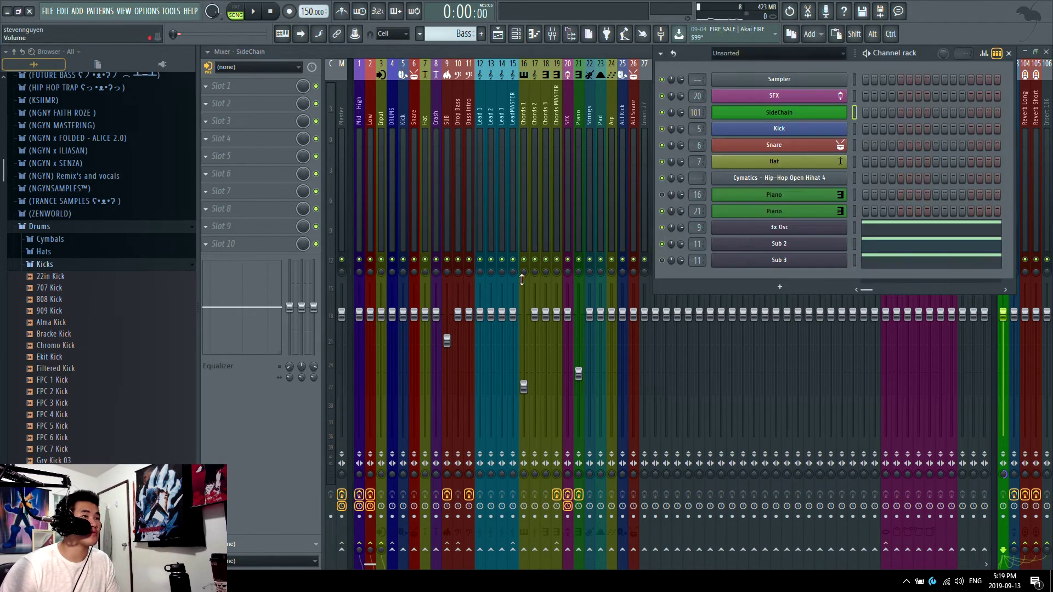
click(799, 113)
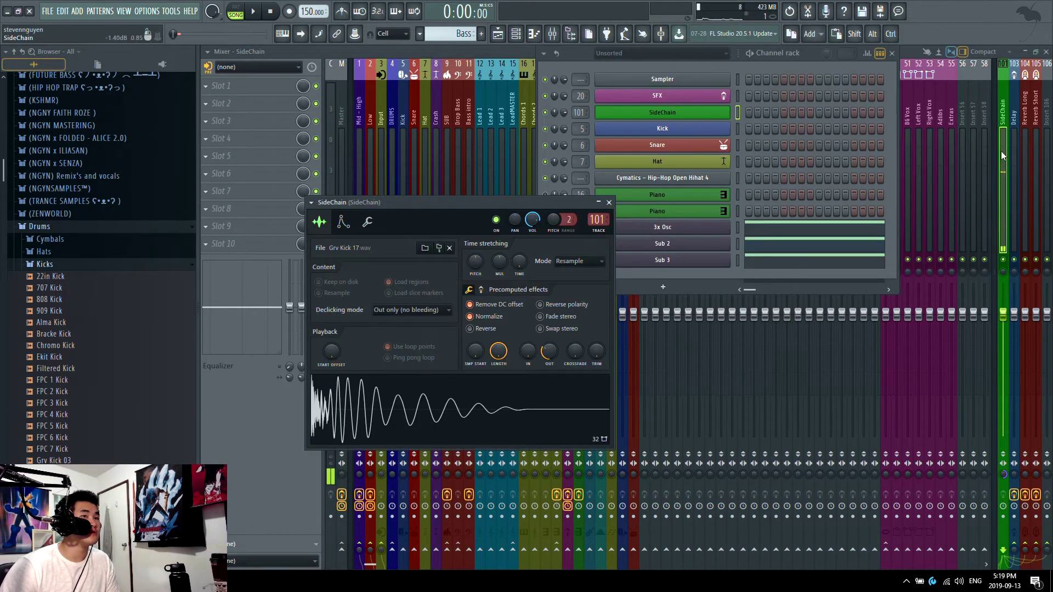
click(502, 411)
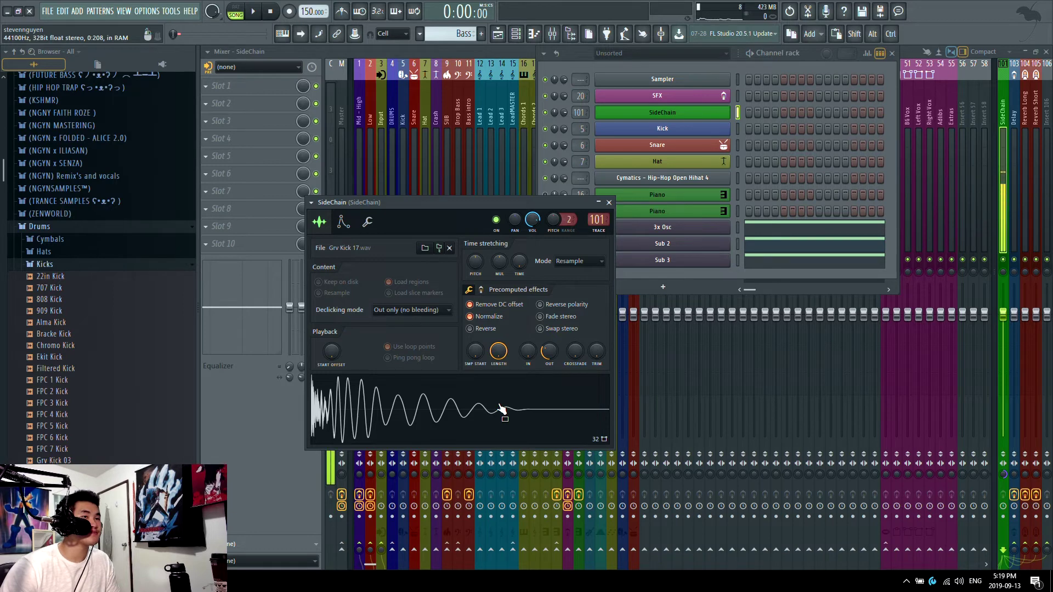
click(609, 202)
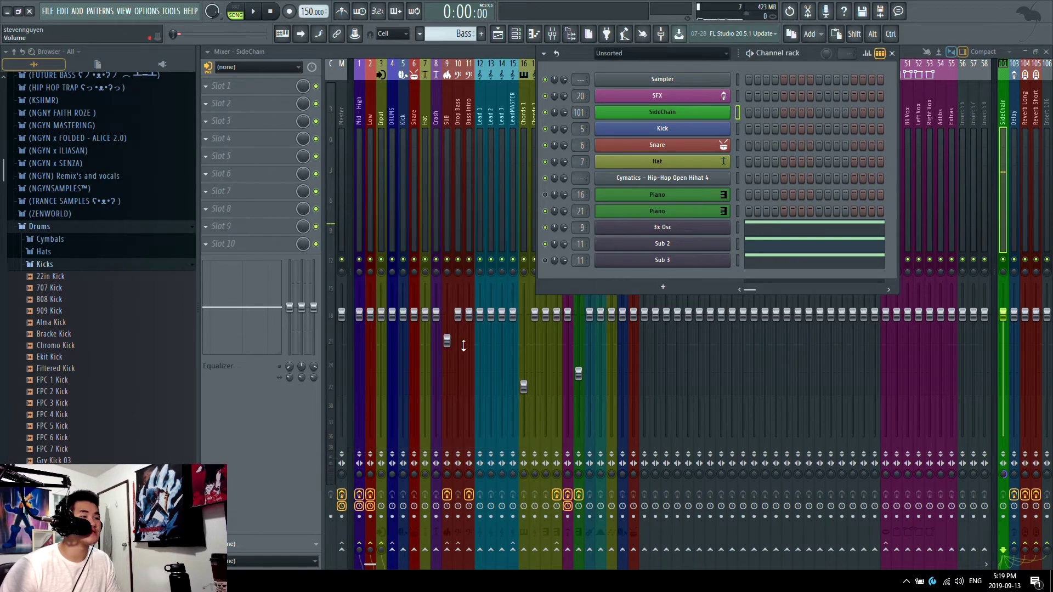
Route the SideChain mixer track to the Master to audition its kick sample, and remove that routing again.
click(342, 552)
click(516, 34)
click(701, 114)
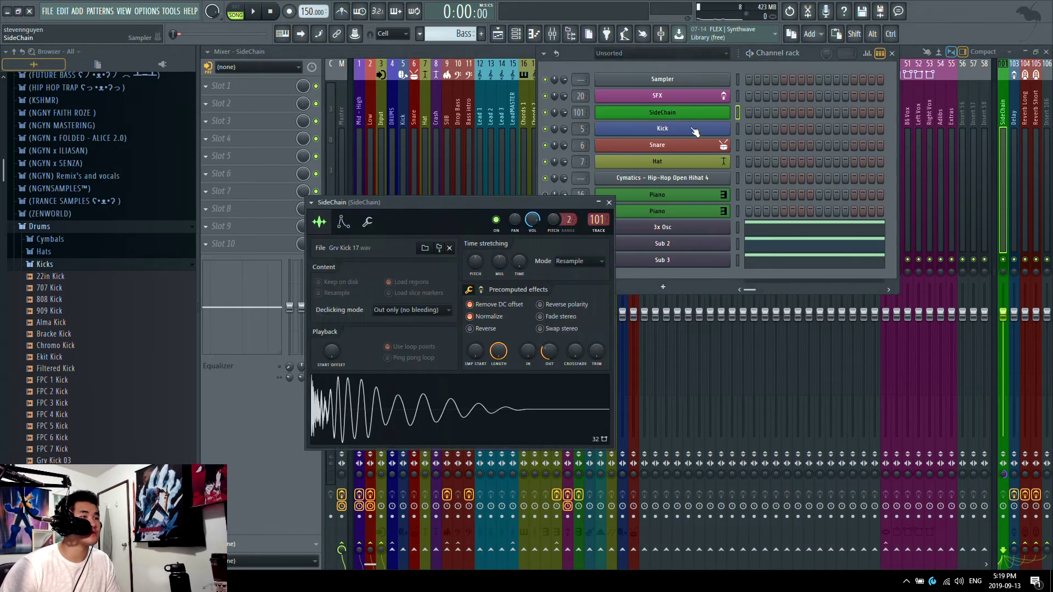
click(481, 389)
click(481, 390)
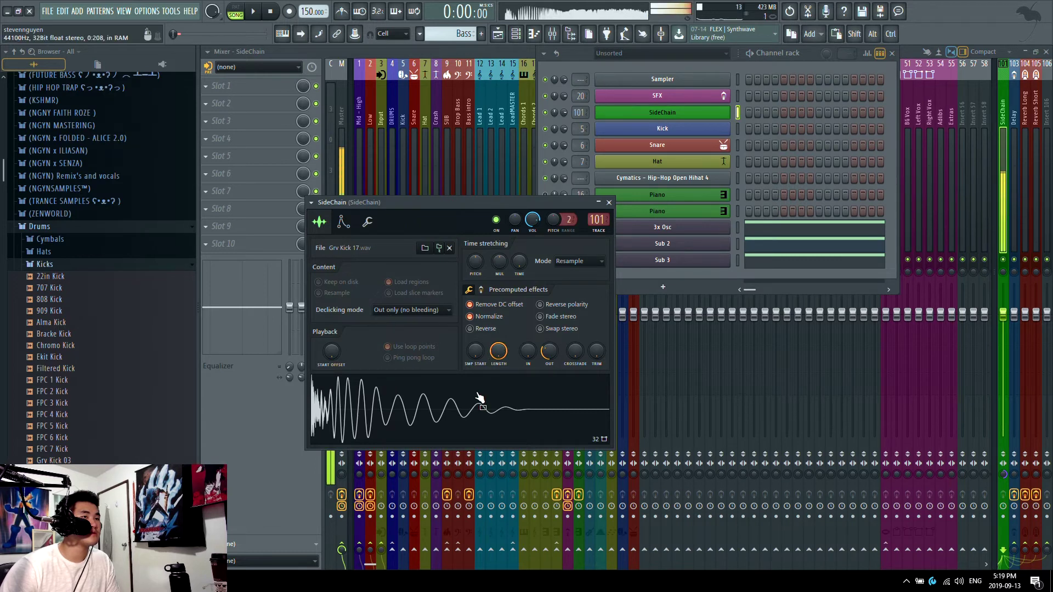
click(342, 550)
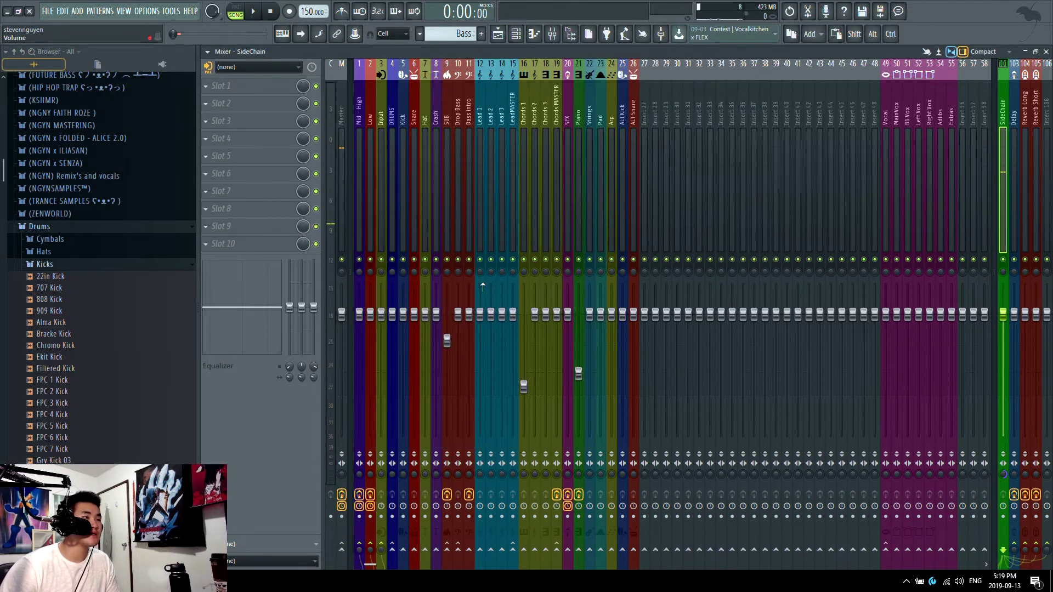
Try type A reverb in the Snare sample's precomputed effects and bring the reverb amount back down.
click(497, 34)
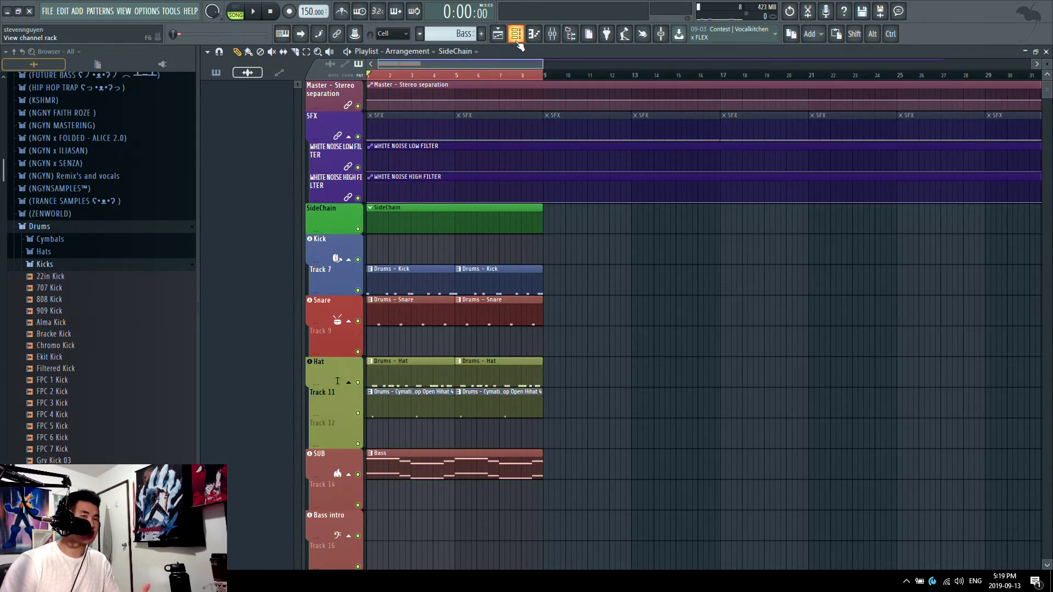
click(516, 40)
click(609, 149)
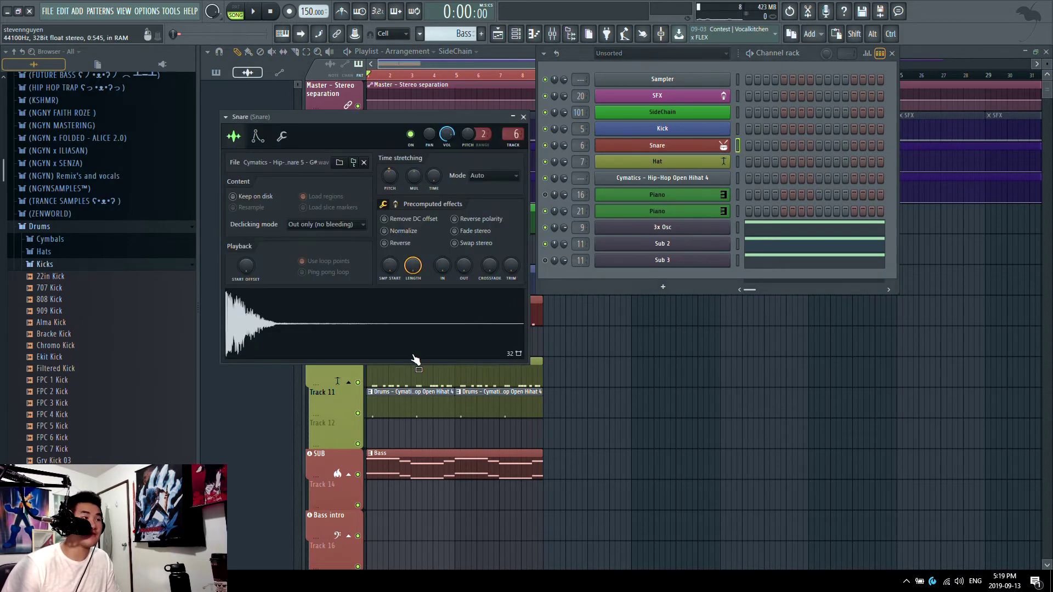
click(396, 204)
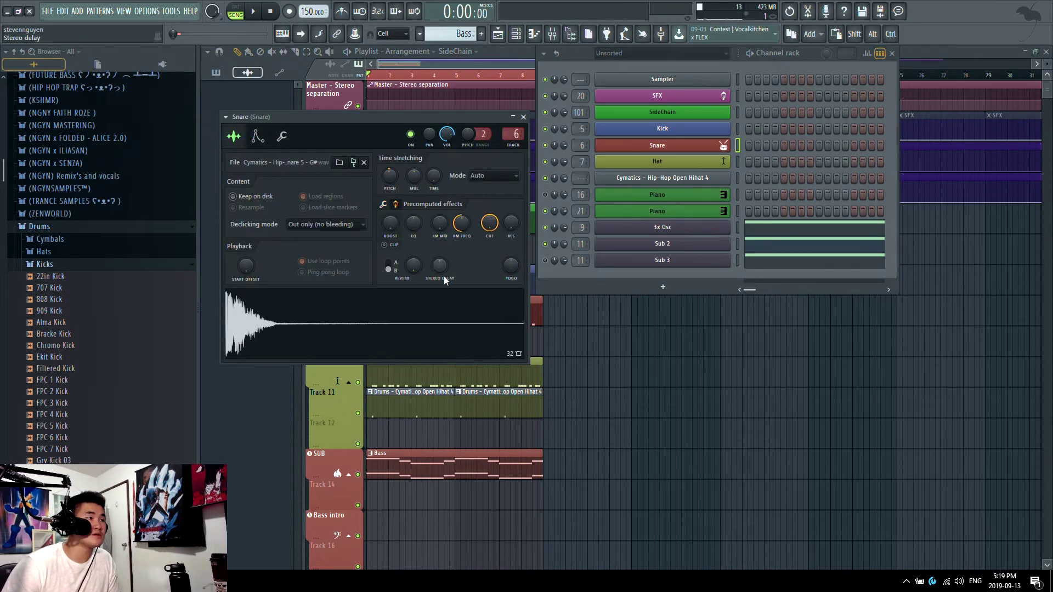
drag(414, 266, 414, 258)
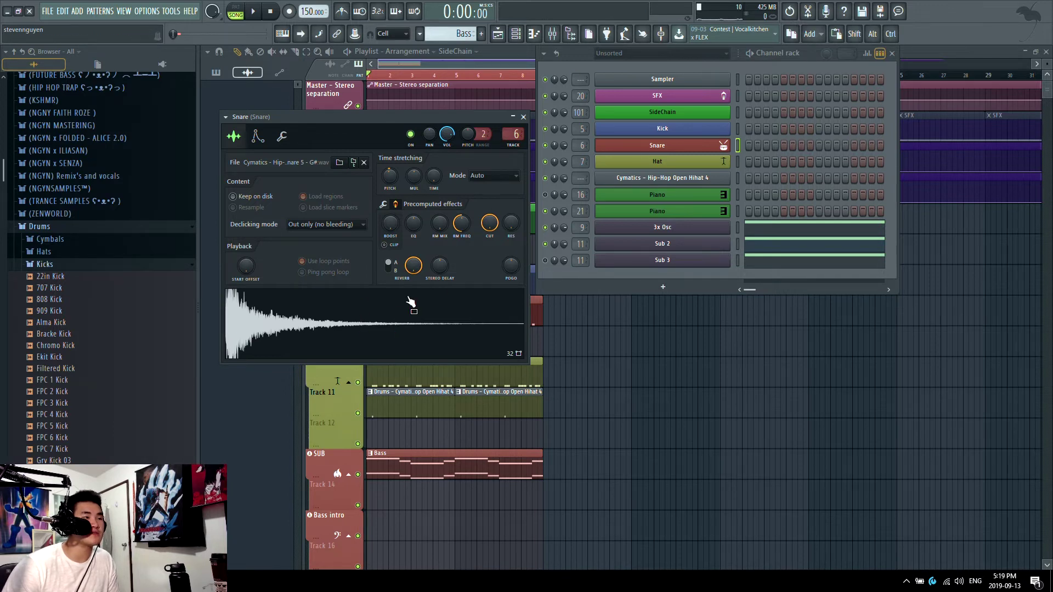
drag(413, 265, 412, 282)
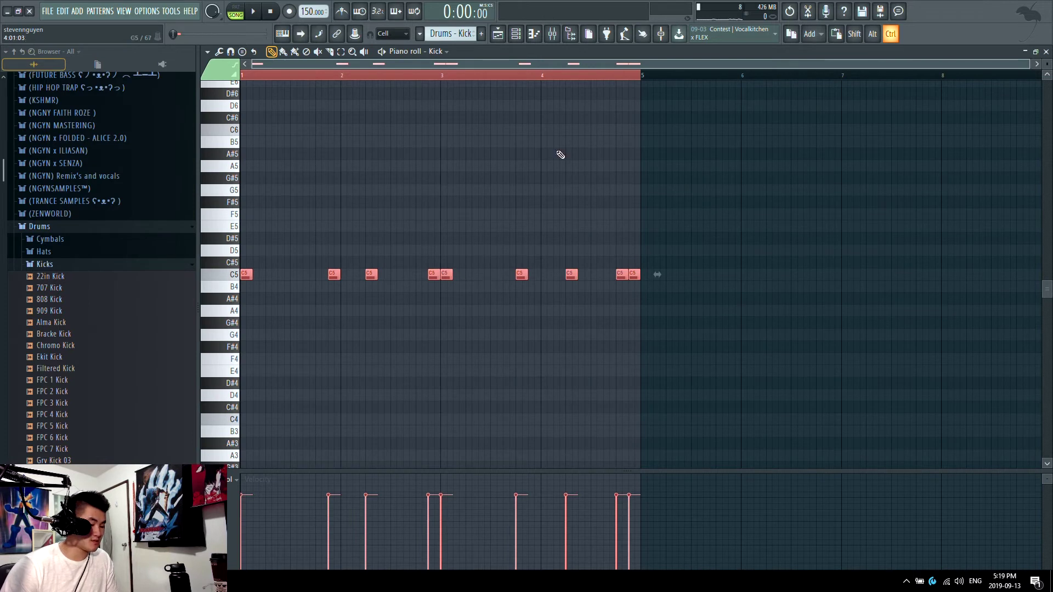
Switch to the SideChain pattern and paste the kick's notes into the SideChain channel's piano roll.
click(497, 34)
click(433, 34)
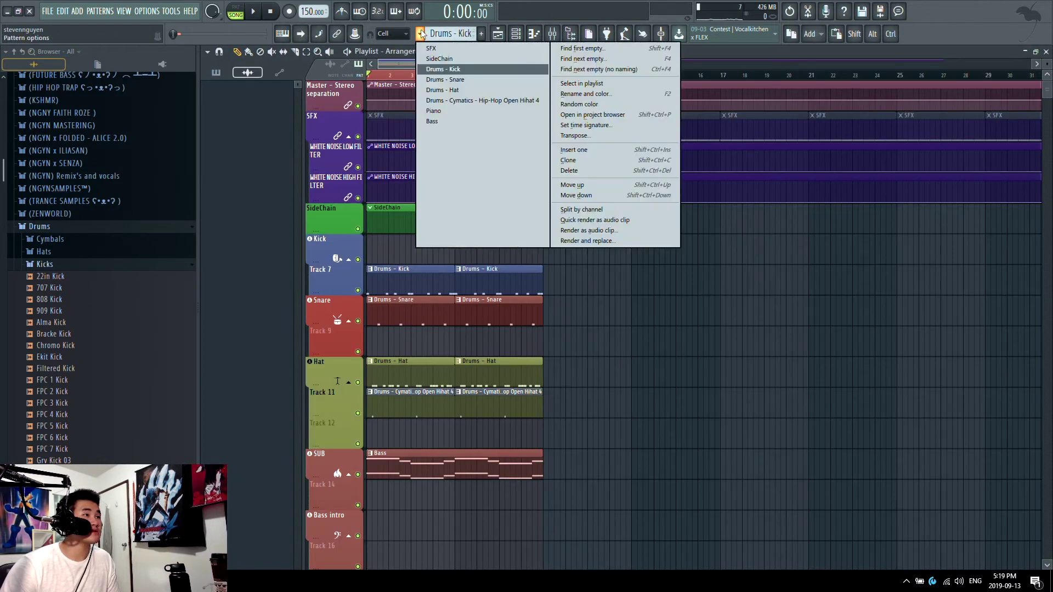
click(489, 55)
click(516, 33)
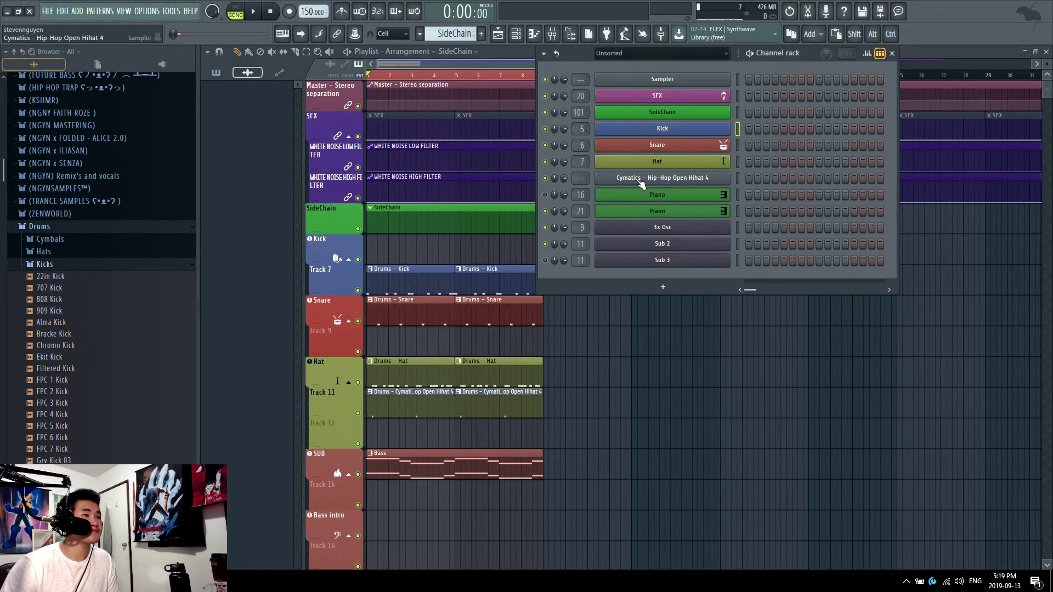
right_click(729, 110)
click(752, 112)
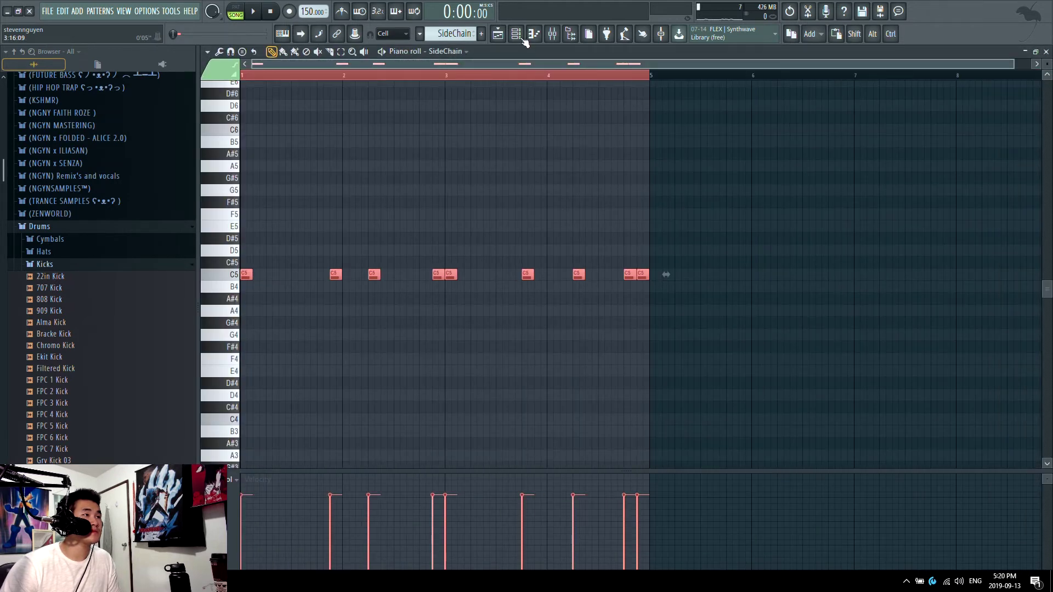
Copy the notes of the Drums - Snare pattern into the SideChain pattern and return to the playlist.
click(518, 36)
click(419, 34)
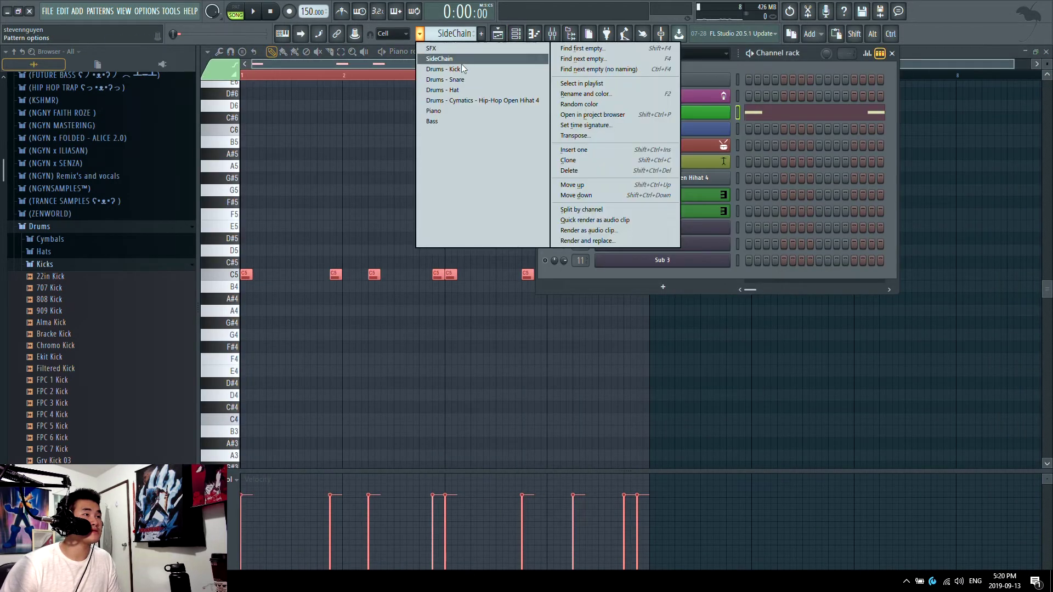
click(442, 80)
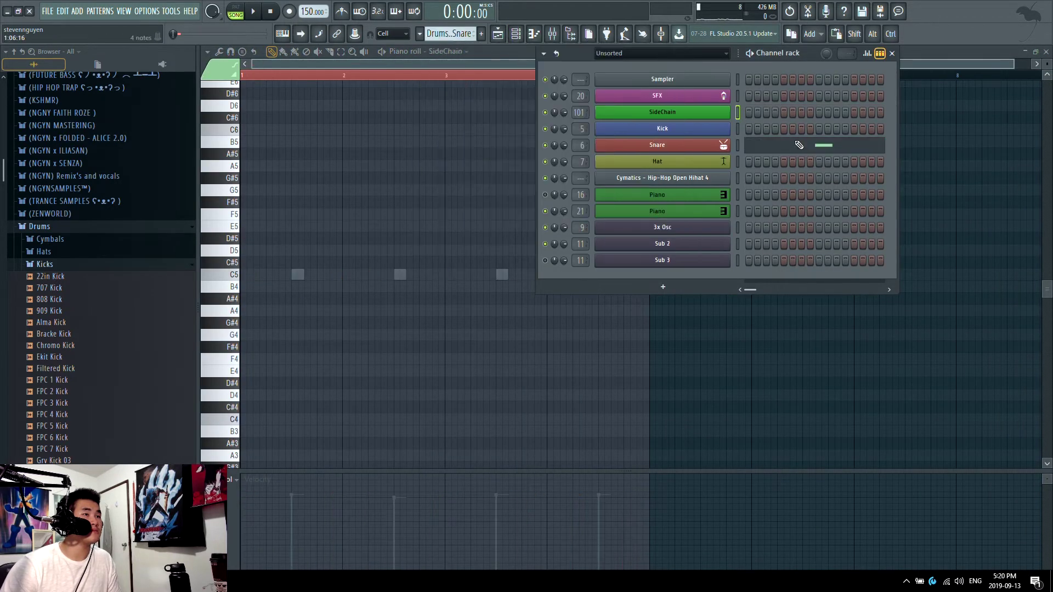
click(449, 34)
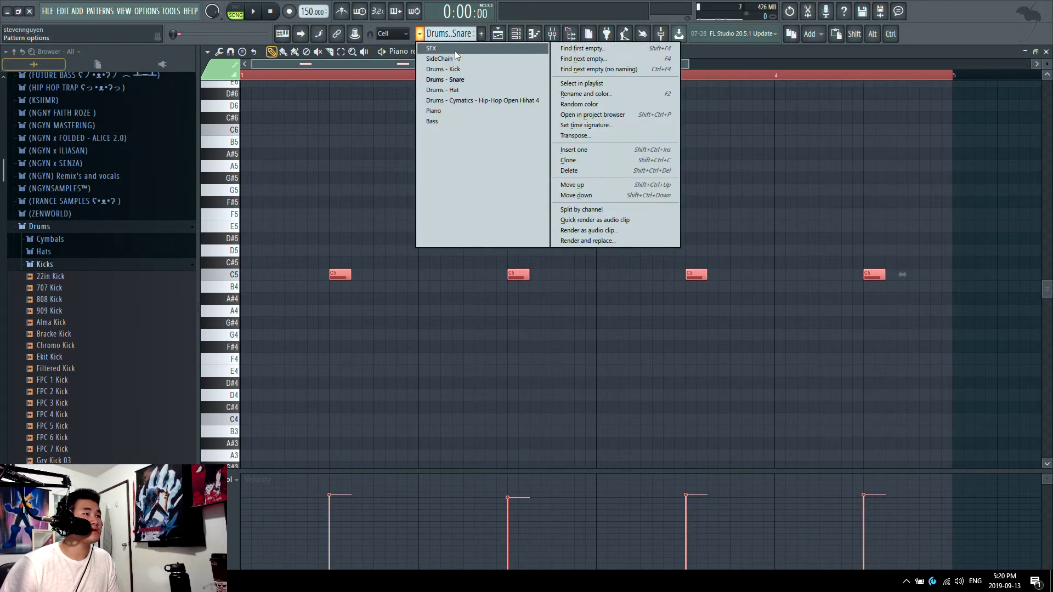
click(458, 57)
key(F6)
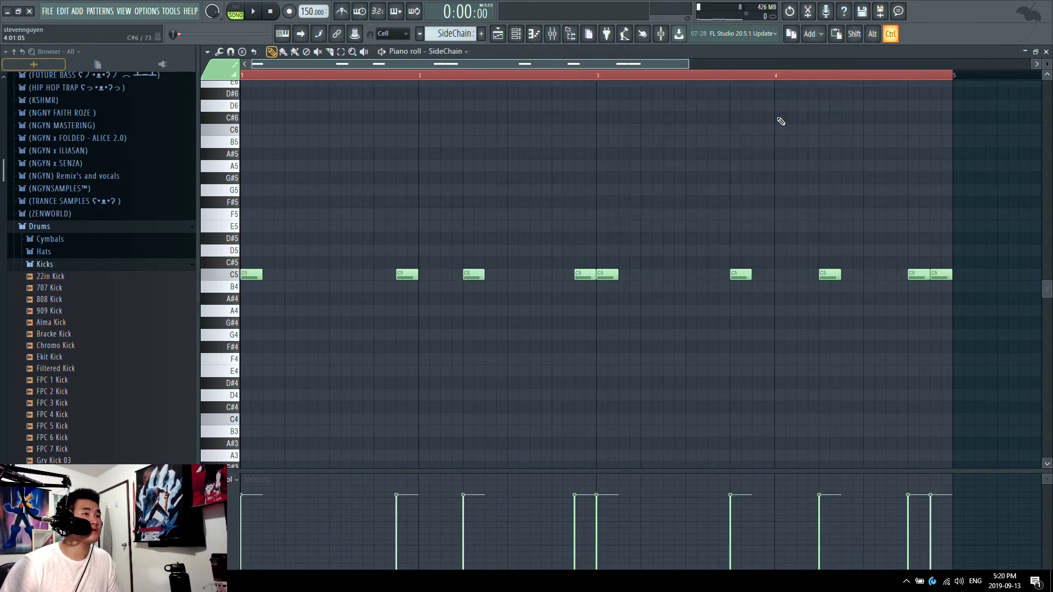
key(F5)
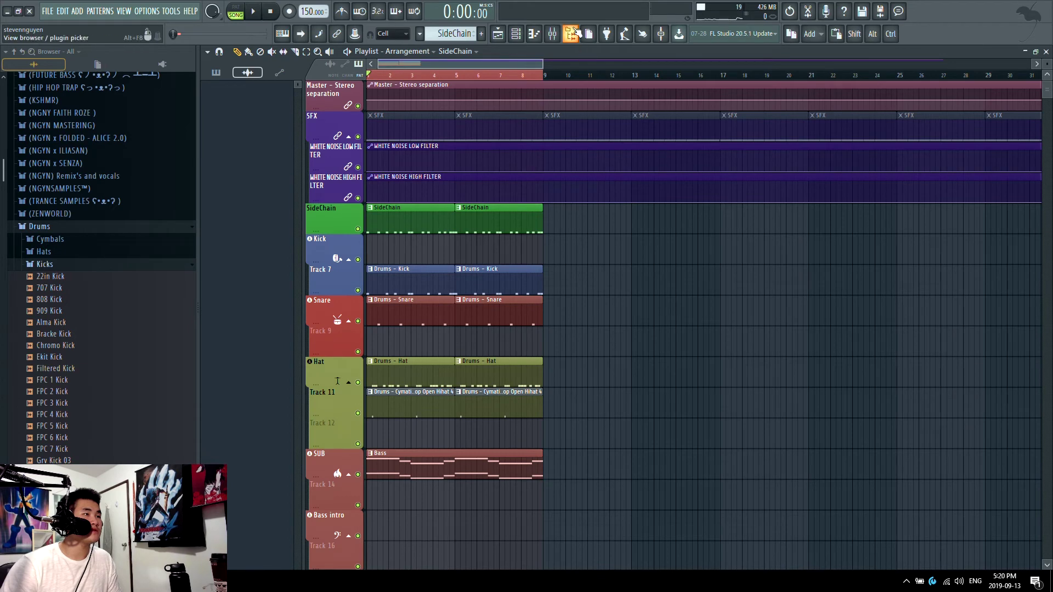
Check the Low, Mid - High and Input mixer tracks, then solo the Low track and play the song.
click(552, 33)
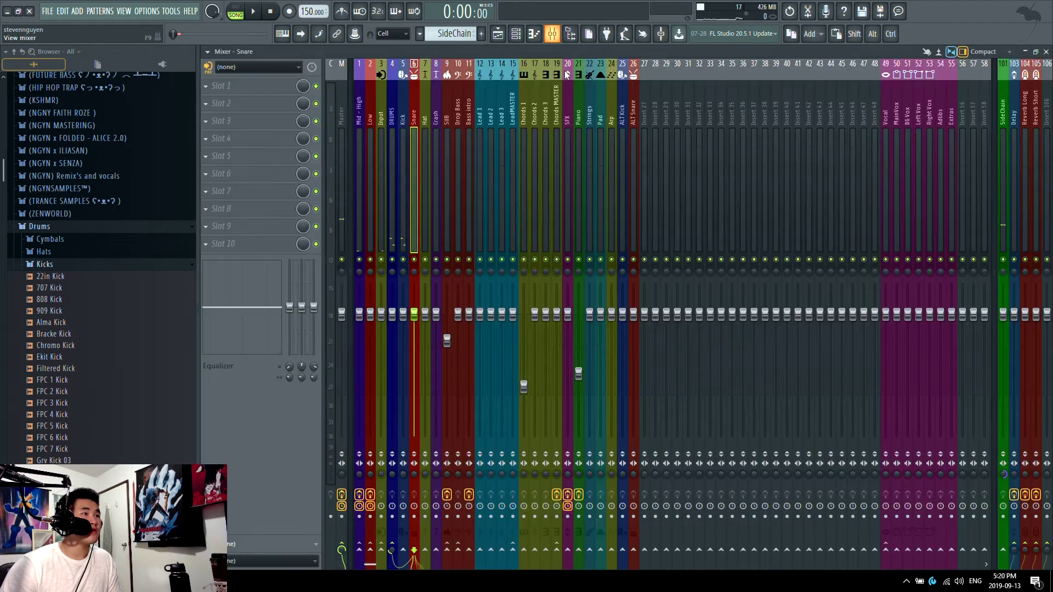
click(370, 198)
click(359, 196)
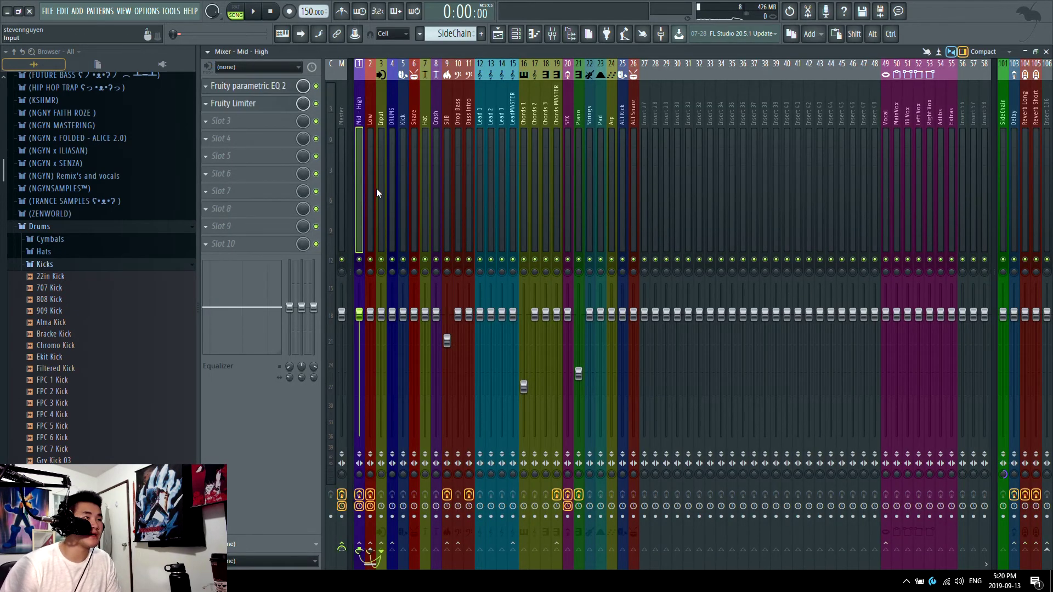
click(377, 189)
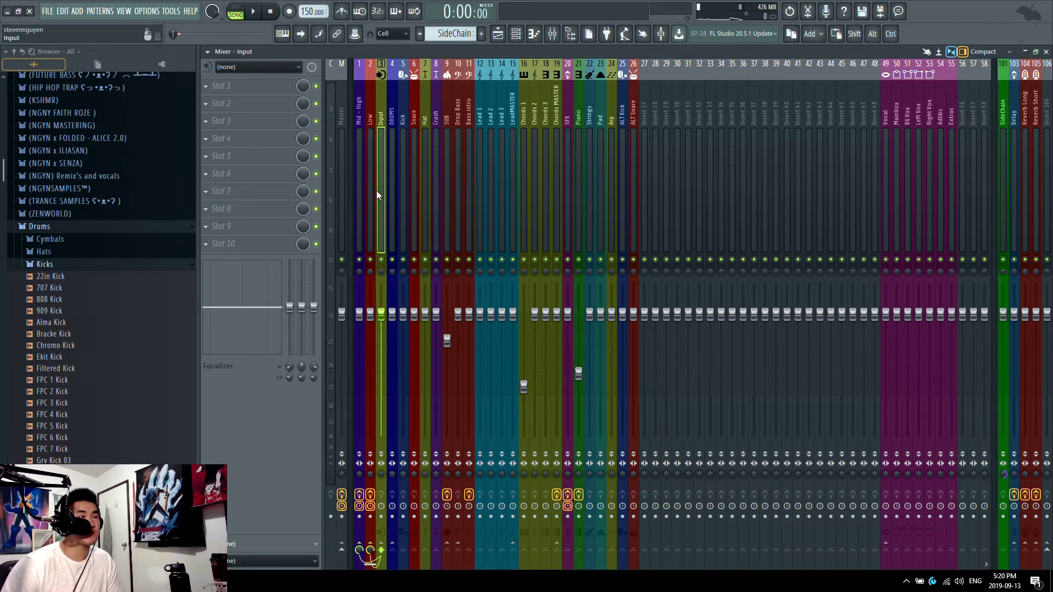
click(369, 170)
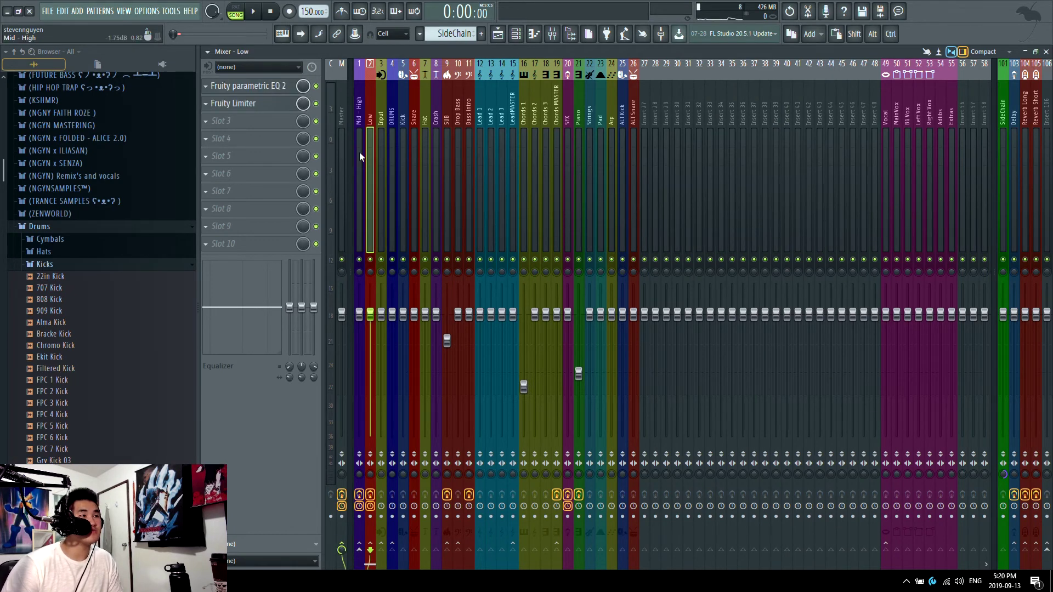
key(space)
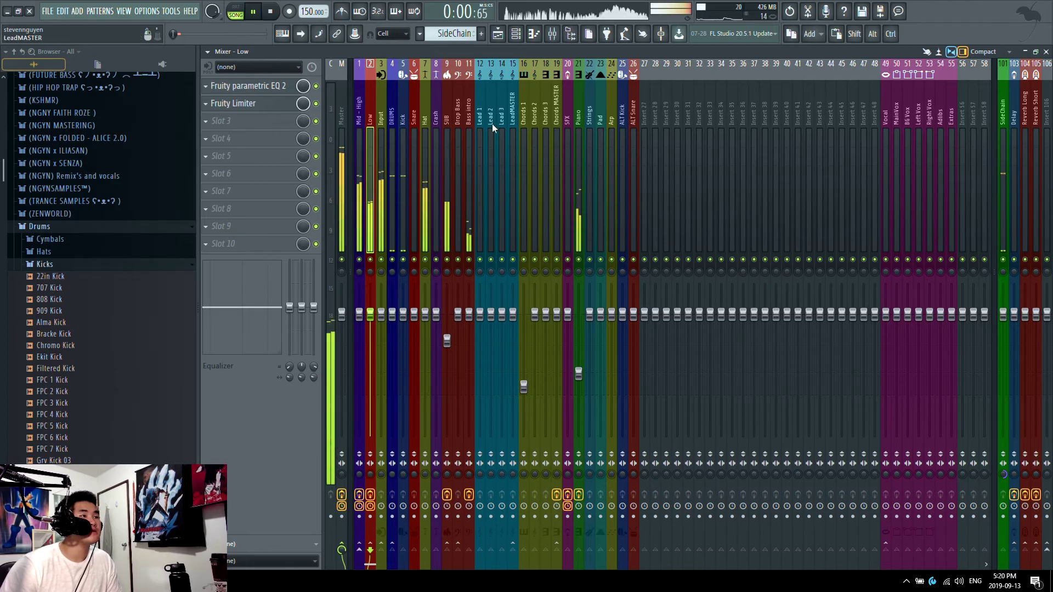
key(space)
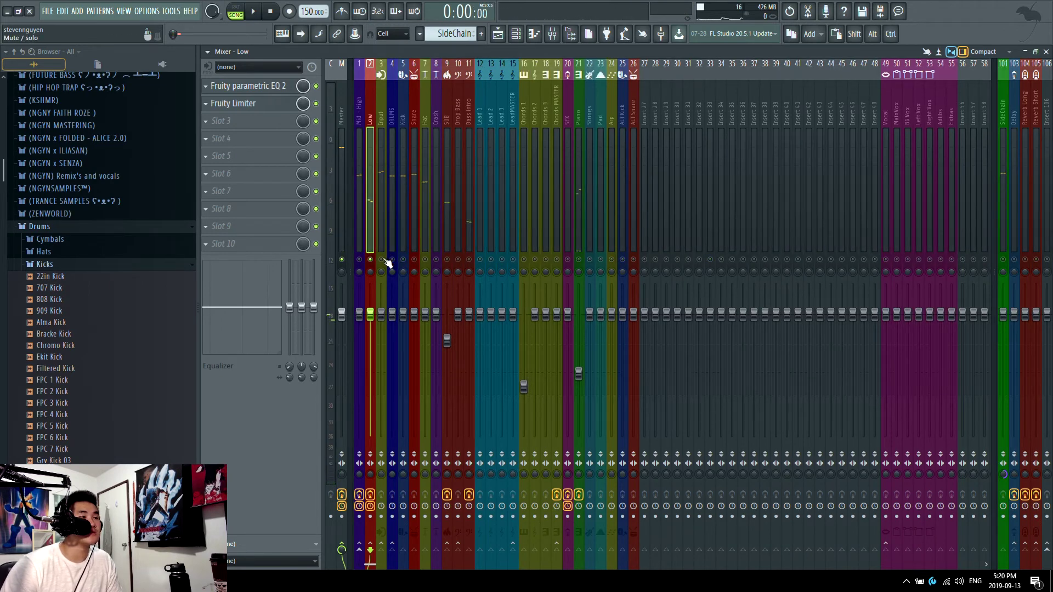
right_click(372, 260)
key(space)
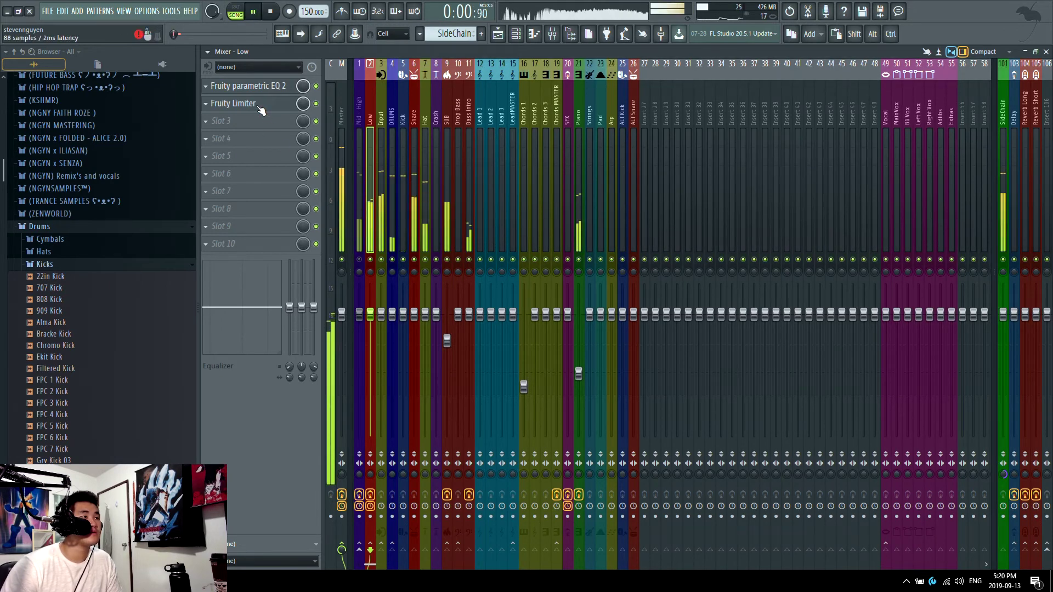
Set the sidechain source of the Low track's Fruity Limiter to the SideChain track.
click(250, 104)
key(space)
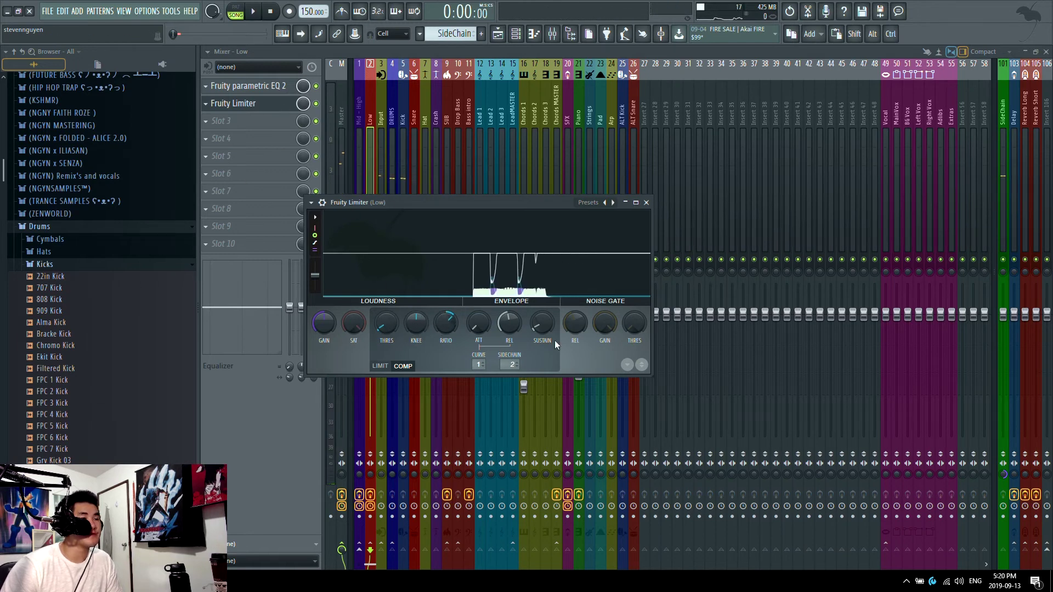
click(510, 364)
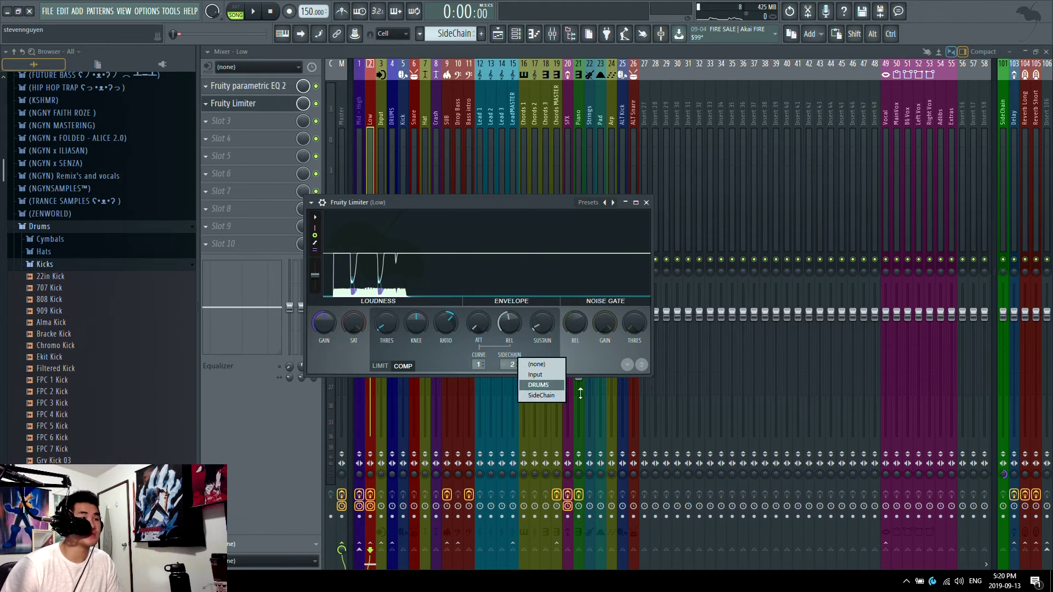
click(541, 395)
key(space)
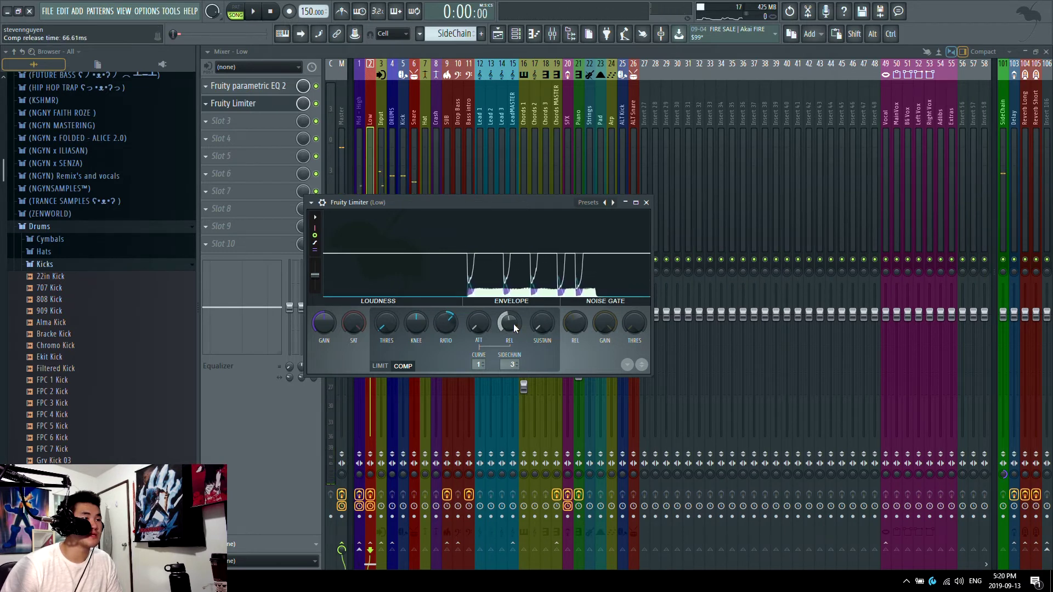
Audition the Low limiter with its compressor release shortened to 15.63 ms and down to 0 ms.
key(space)
drag(515, 328, 514, 335)
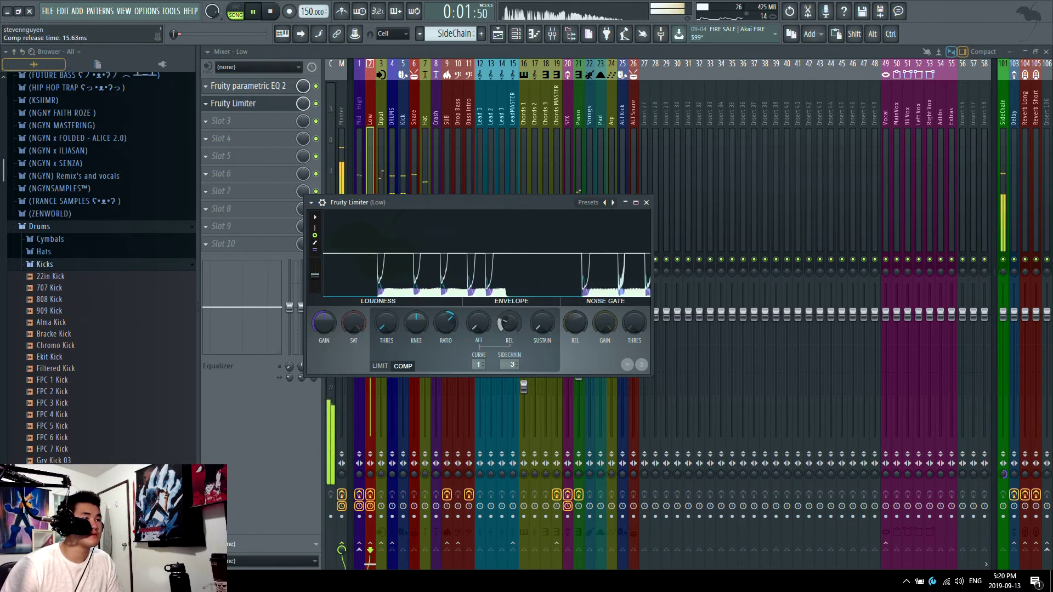
key(space)
drag(516, 323, 517, 333)
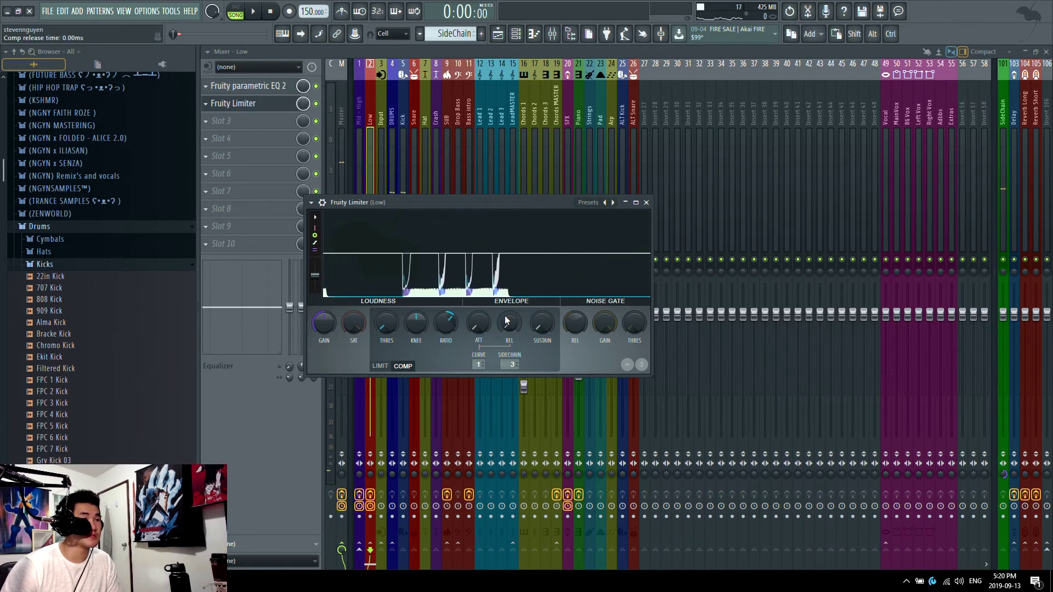
key(space)
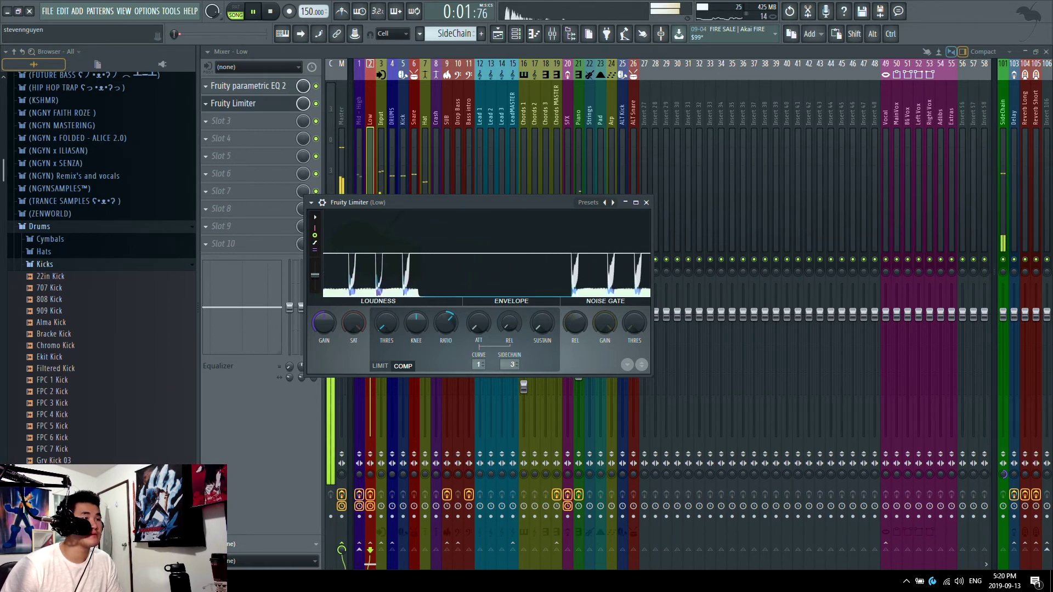
Lengthen the Low limiter's compressor release and raise its ratio during playback, and close the limiter.
drag(509, 319, 509, 313)
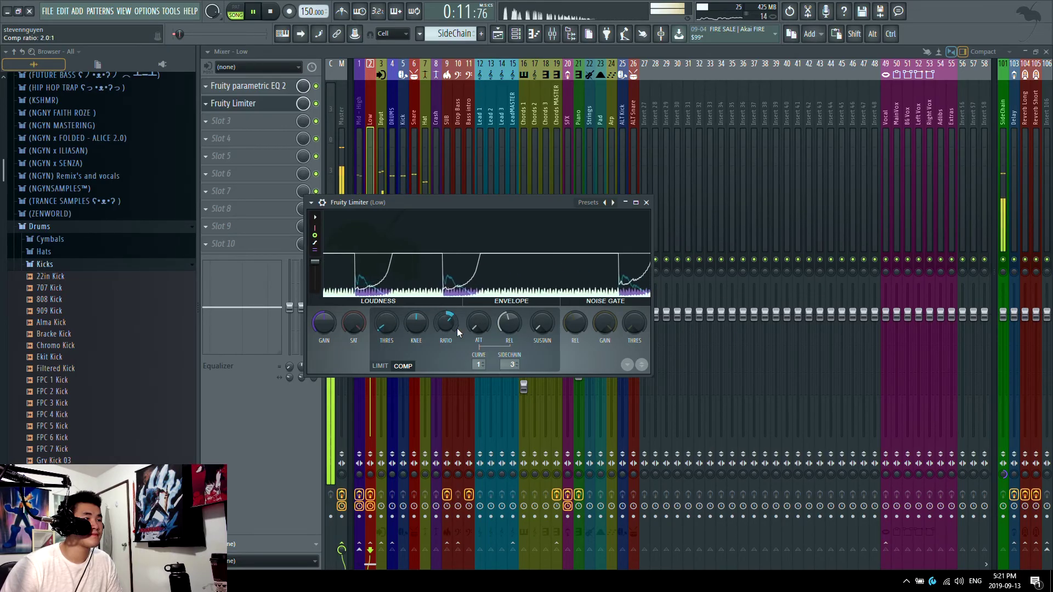
drag(450, 325, 450, 308)
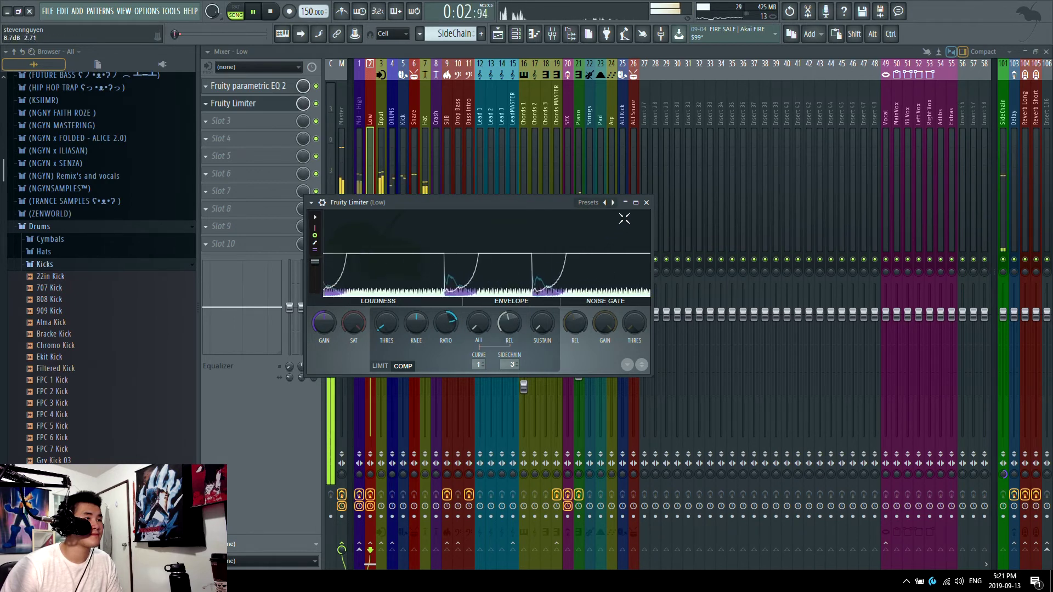
click(646, 202)
key(space)
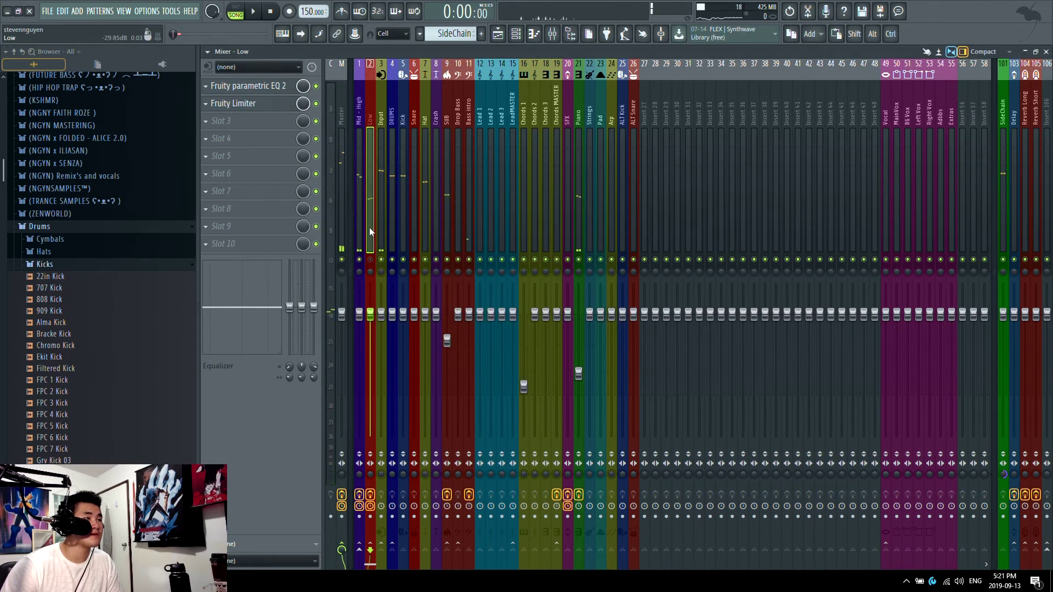
Set the sidechain source of the Mid - High track's Fruity Limiter to the SideChain track.
click(359, 230)
key(space)
click(233, 103)
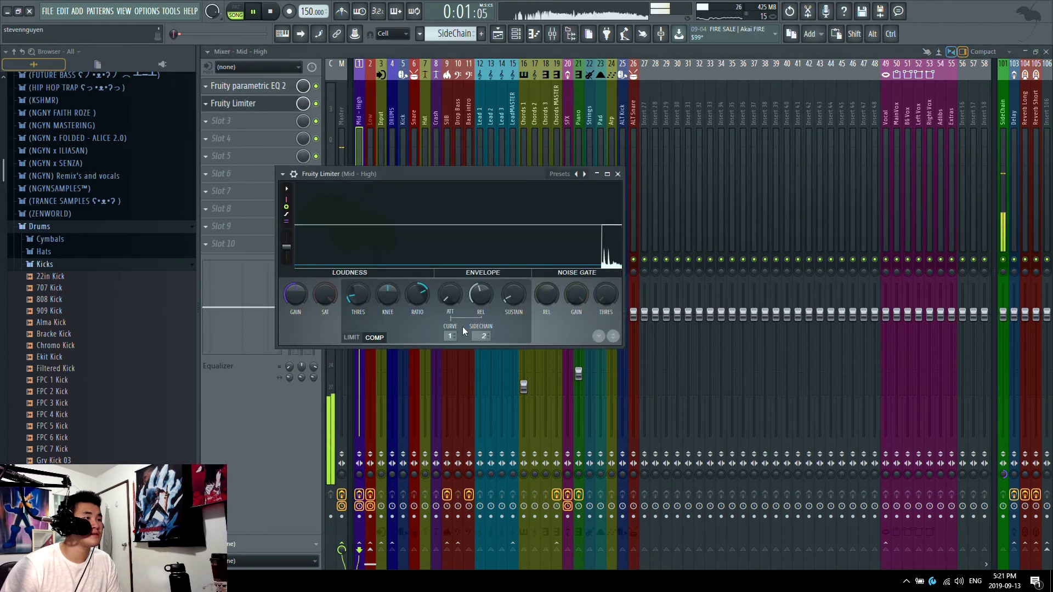
click(484, 336)
click(501, 366)
Reset the Mid - High limiter's knee, set its compressor release to about 36 ms, and audition the song.
drag(387, 295, 417, 292)
right_click(384, 295)
click(391, 302)
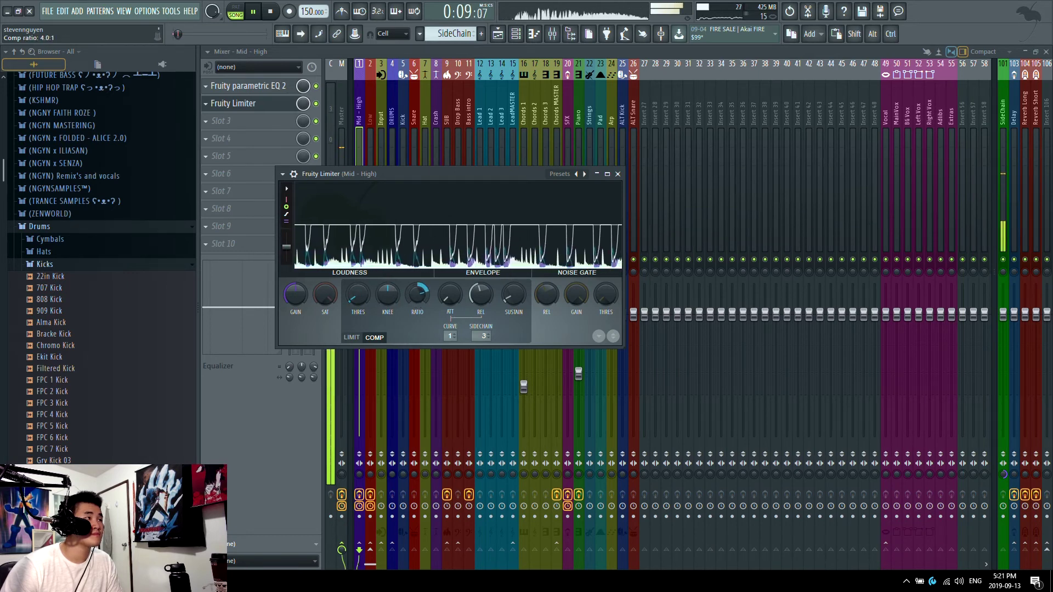
drag(489, 303, 488, 299)
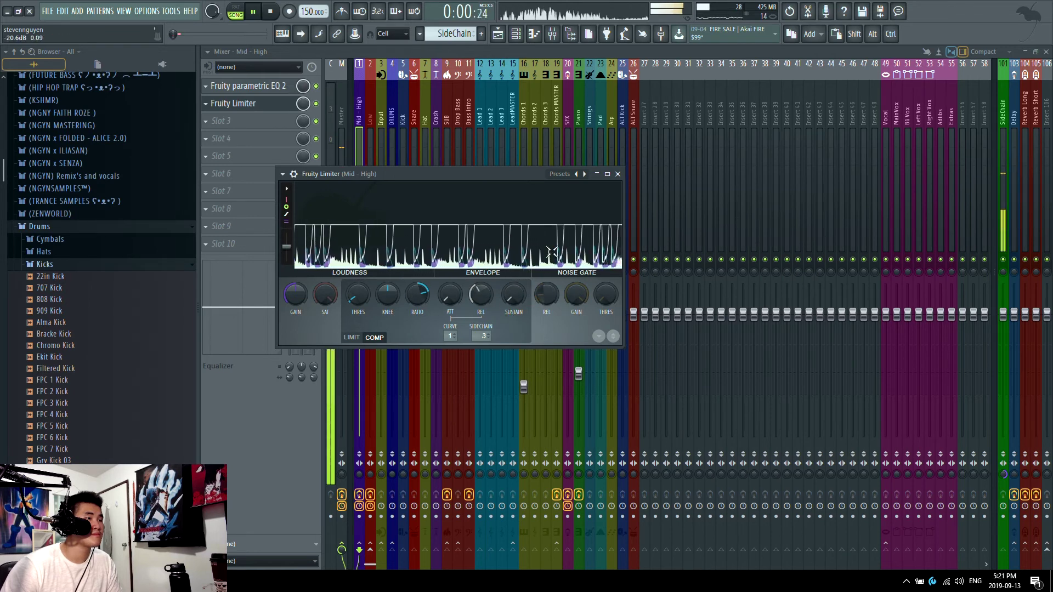
drag(475, 297, 475, 300)
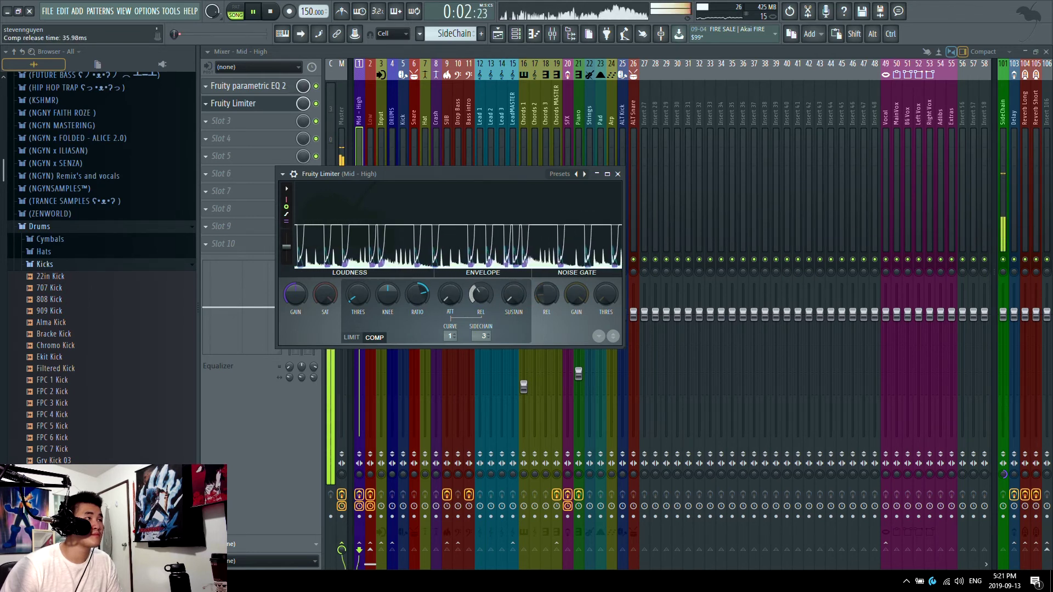
key(space)
click(618, 174)
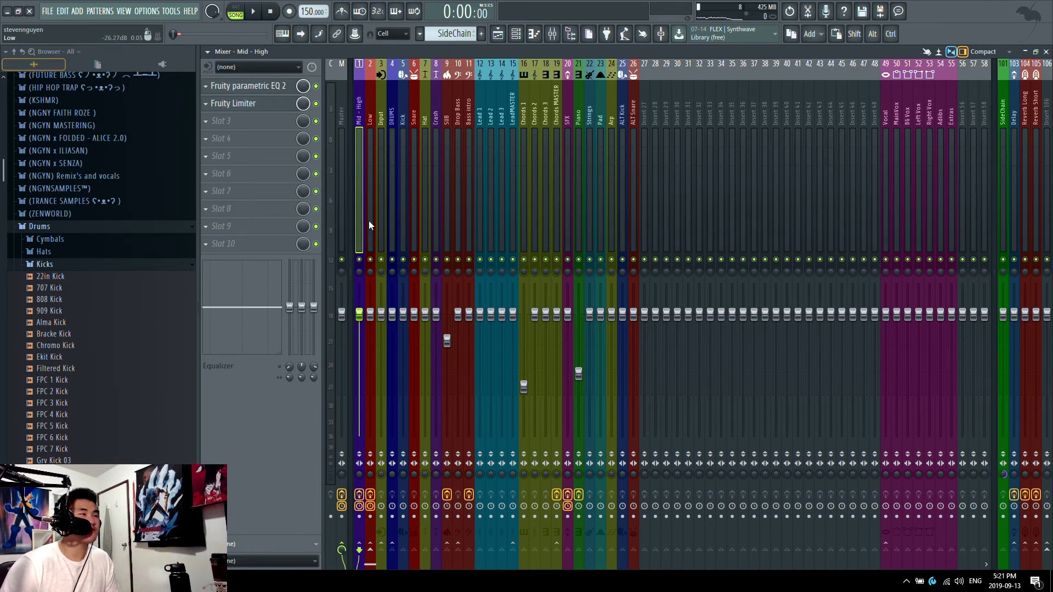
key(space)
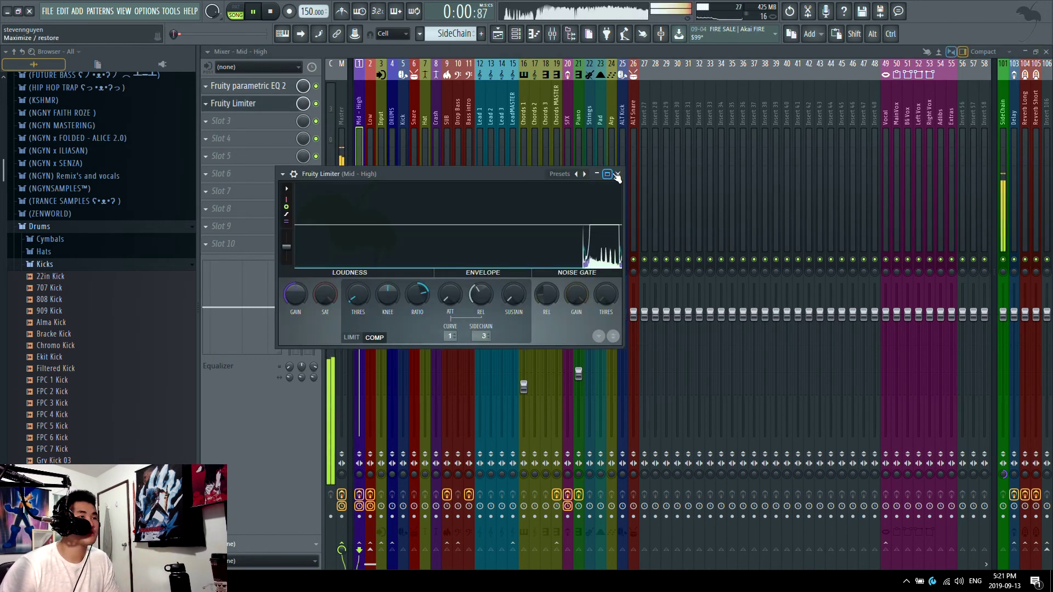
click(617, 173)
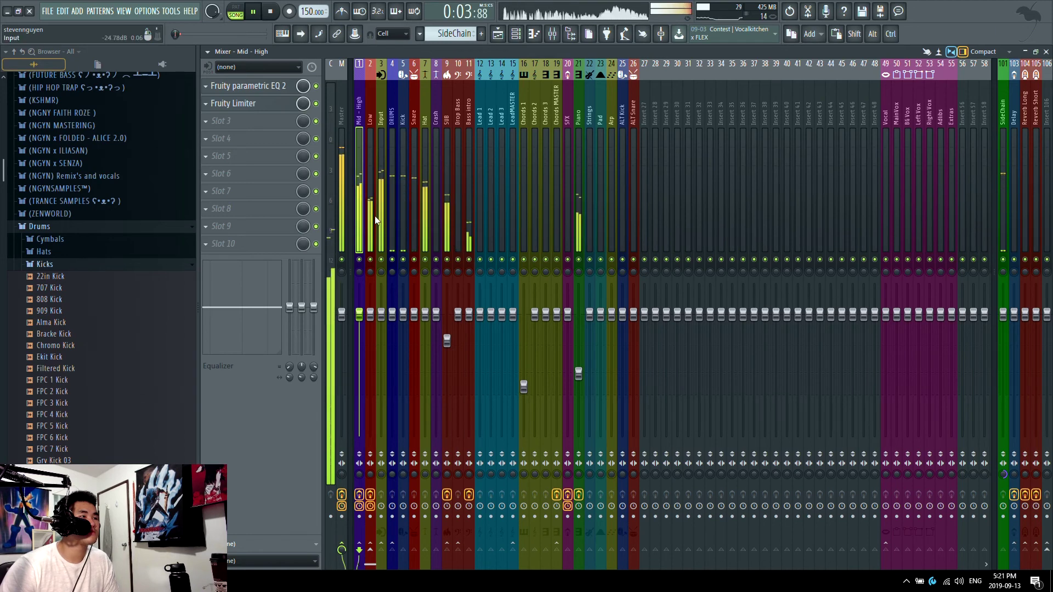
Set the compressor threshold of the Low track's Fruity Limiter to -34.5 dB and audition it.
click(371, 165)
key(space)
click(234, 103)
drag(391, 327, 391, 321)
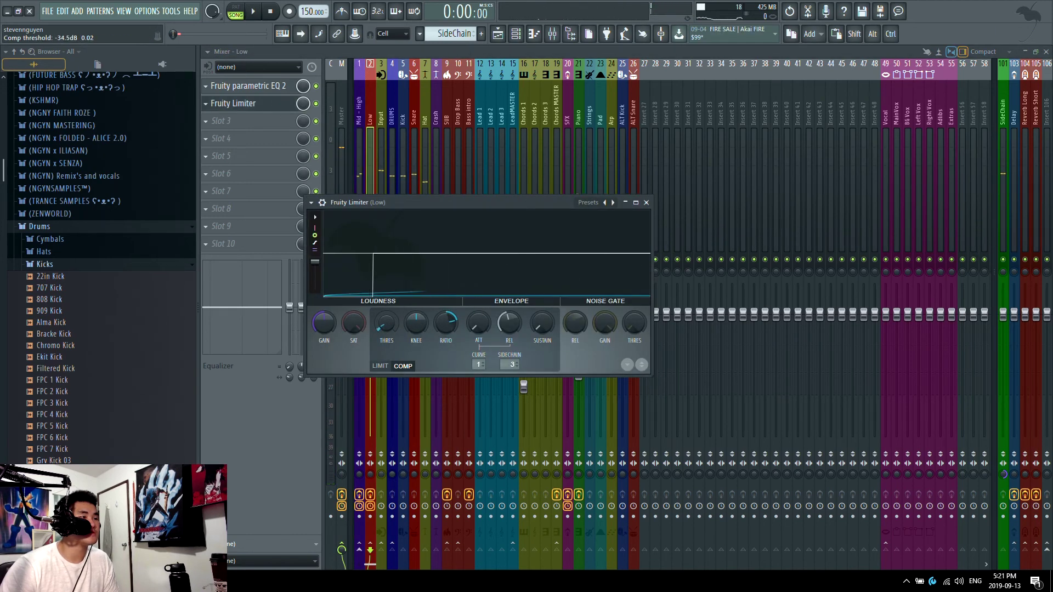
key(space)
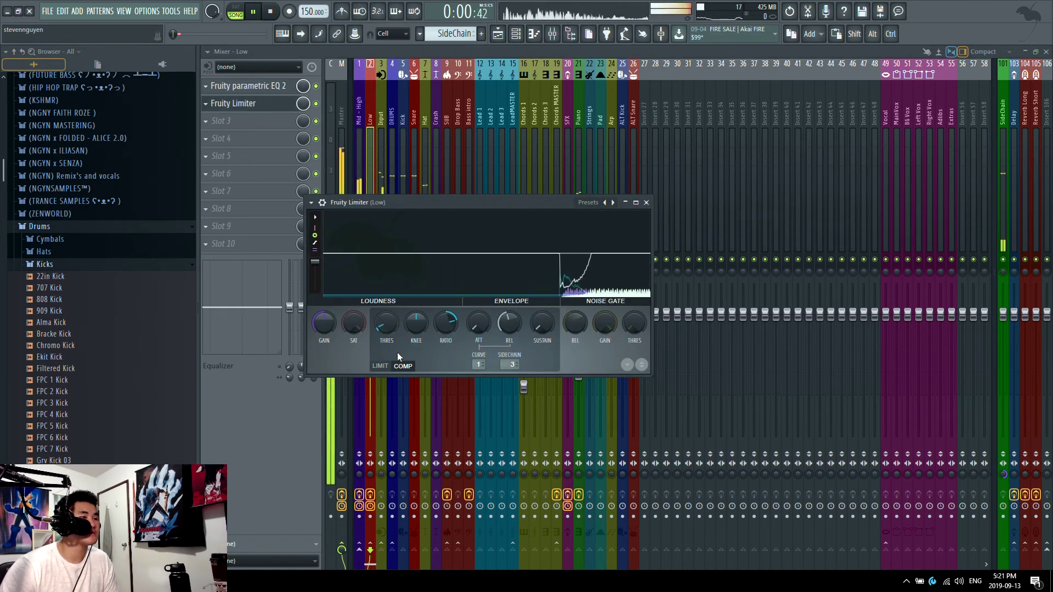
click(646, 202)
Listen to the song while reviewing the playlist arrangement and the mixer levels, ending in the mixer.
click(499, 35)
scroll(618, 271, down, 3)
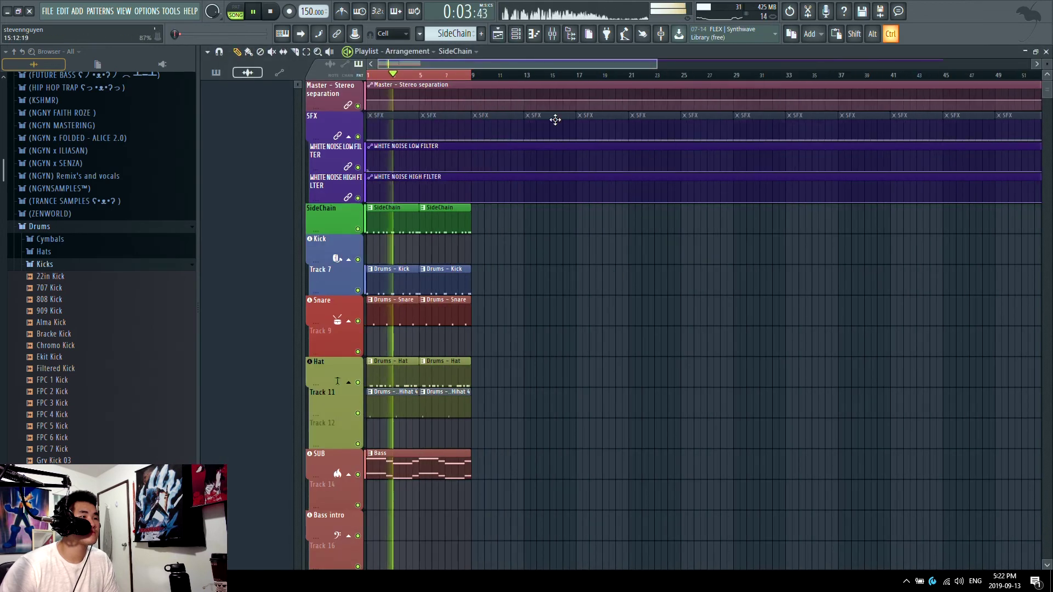
click(553, 35)
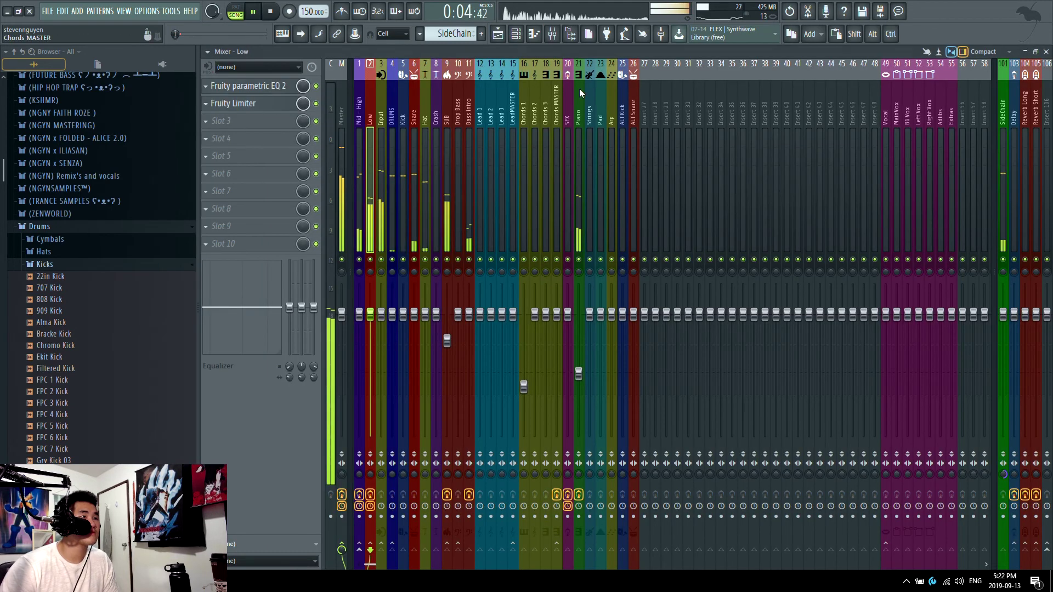
click(505, 34)
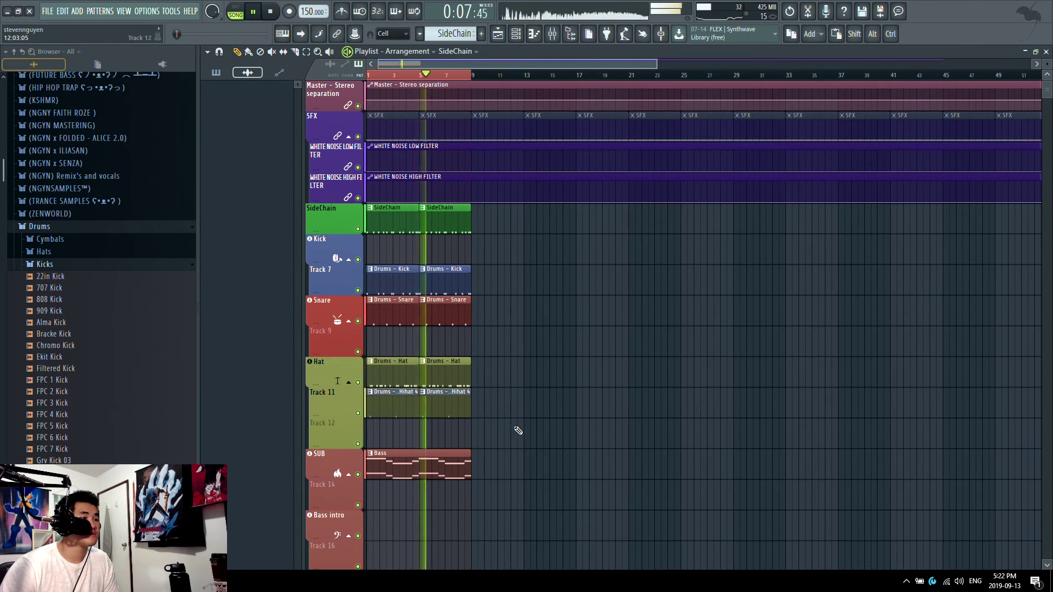
scroll(513, 427, down, 4)
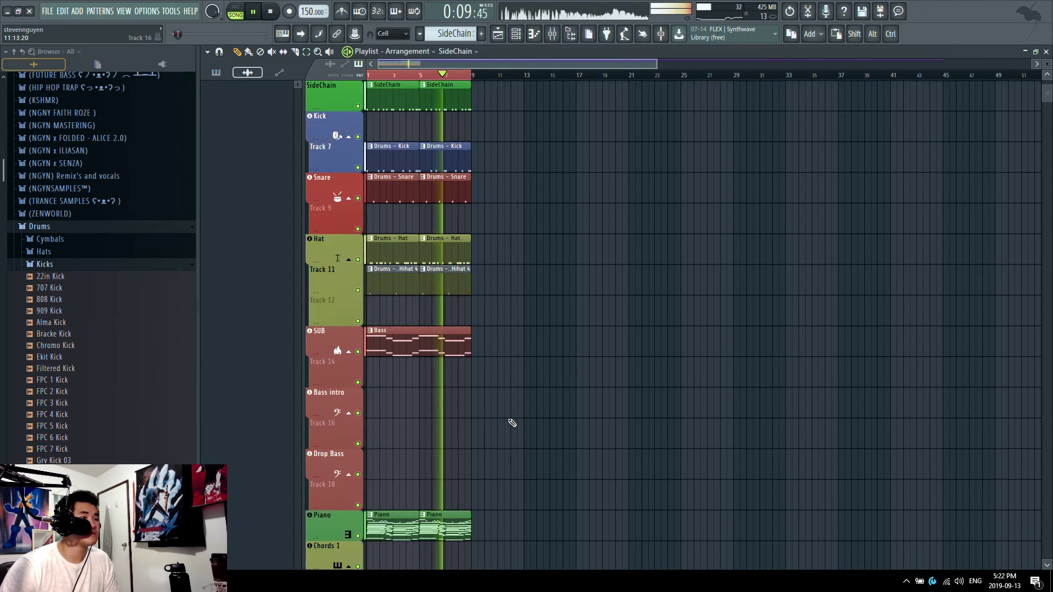
key(space)
click(553, 34)
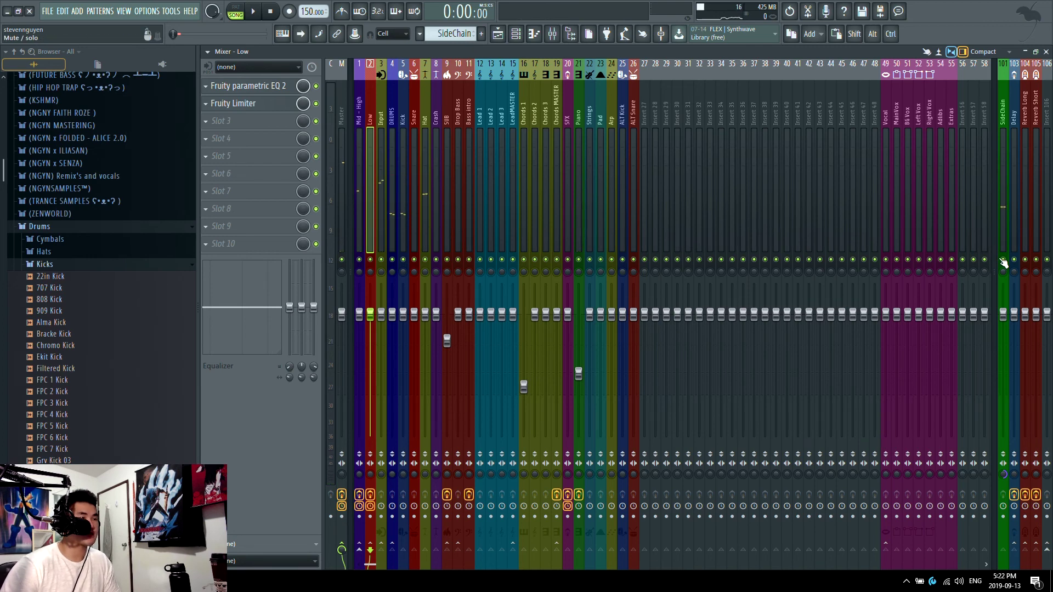
Audition the song from the start twice while checking the levels of the mixer tracks, including the snare.
key(space)
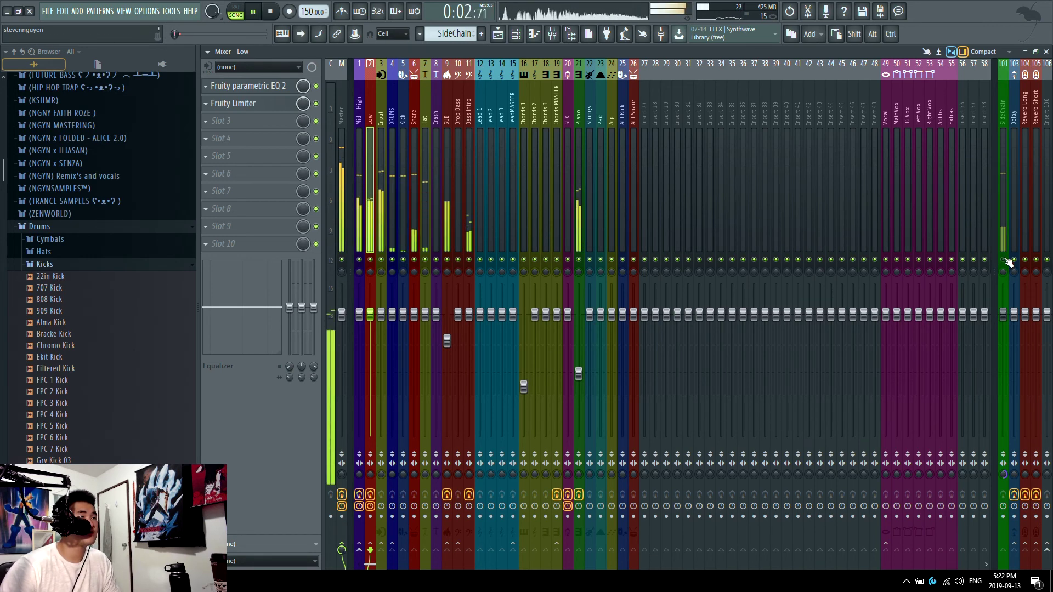
key(space)
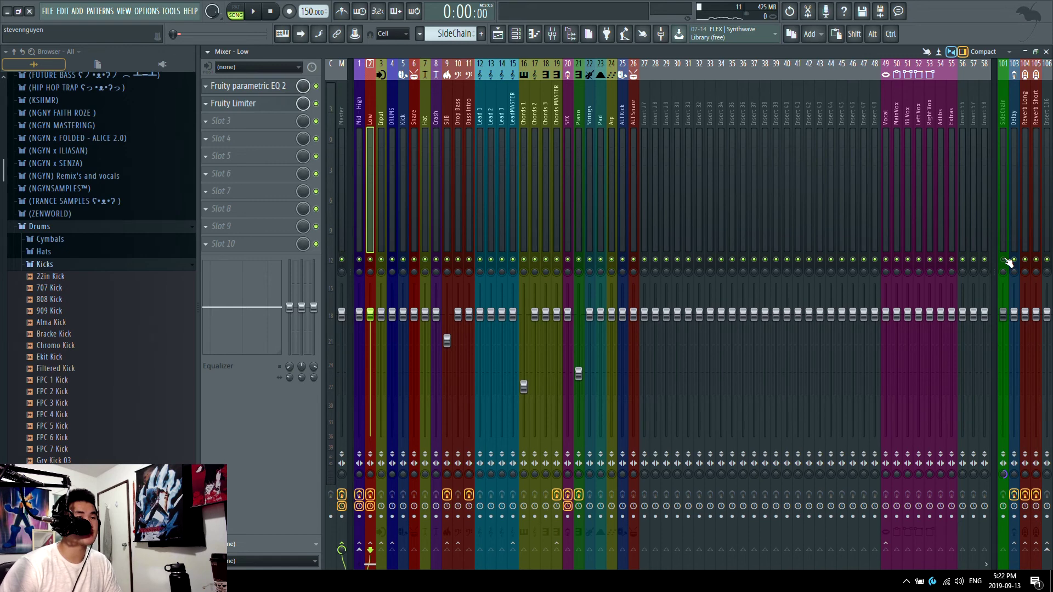
key(space)
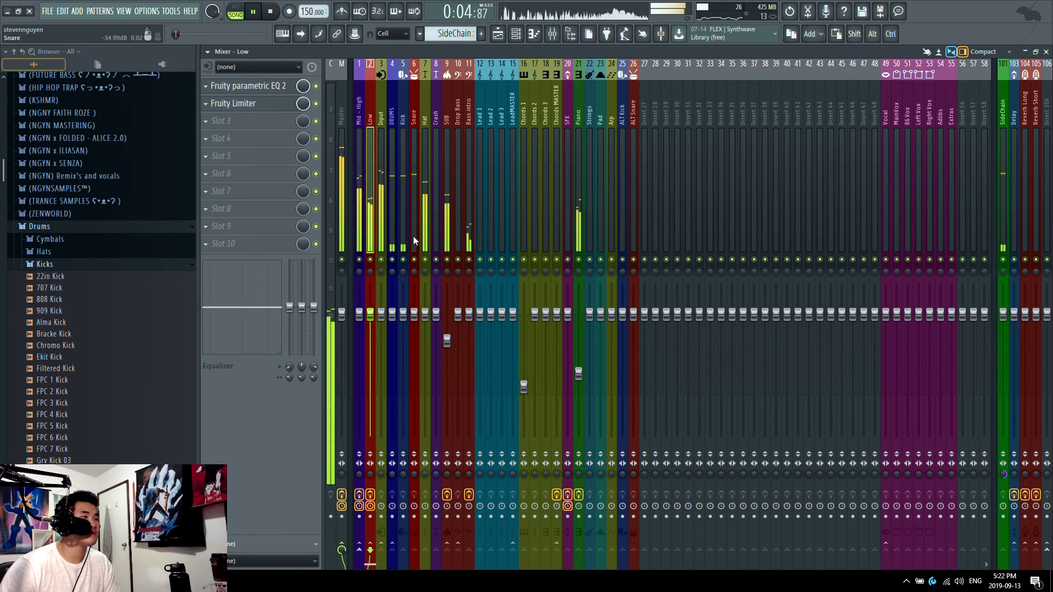
key(space)
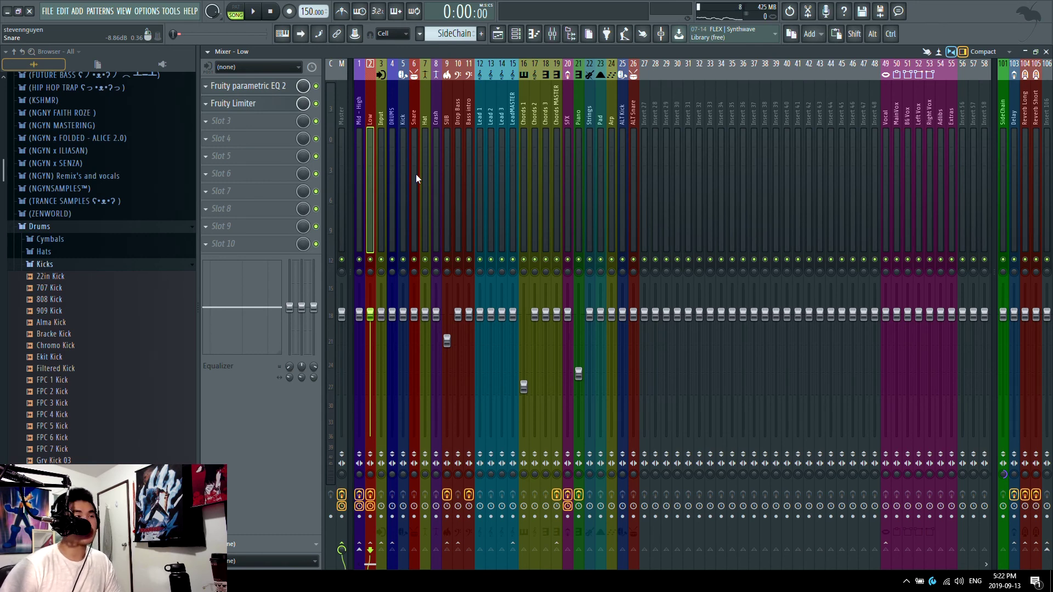
Show the playlist and channel rack, unmute the Sub 2 channel, and compare the song without and with it.
click(498, 34)
click(516, 34)
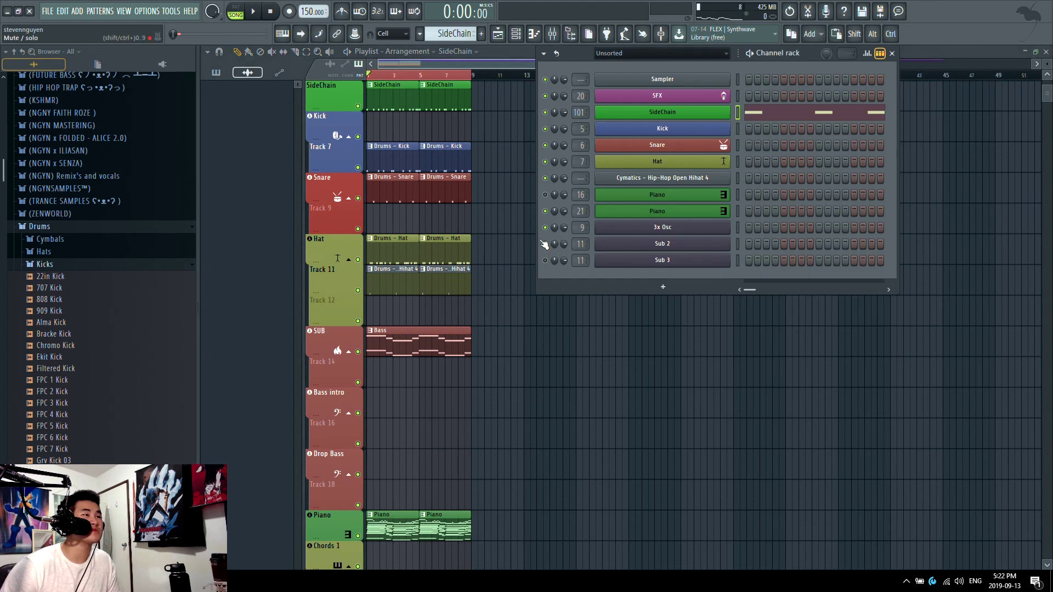
key(space)
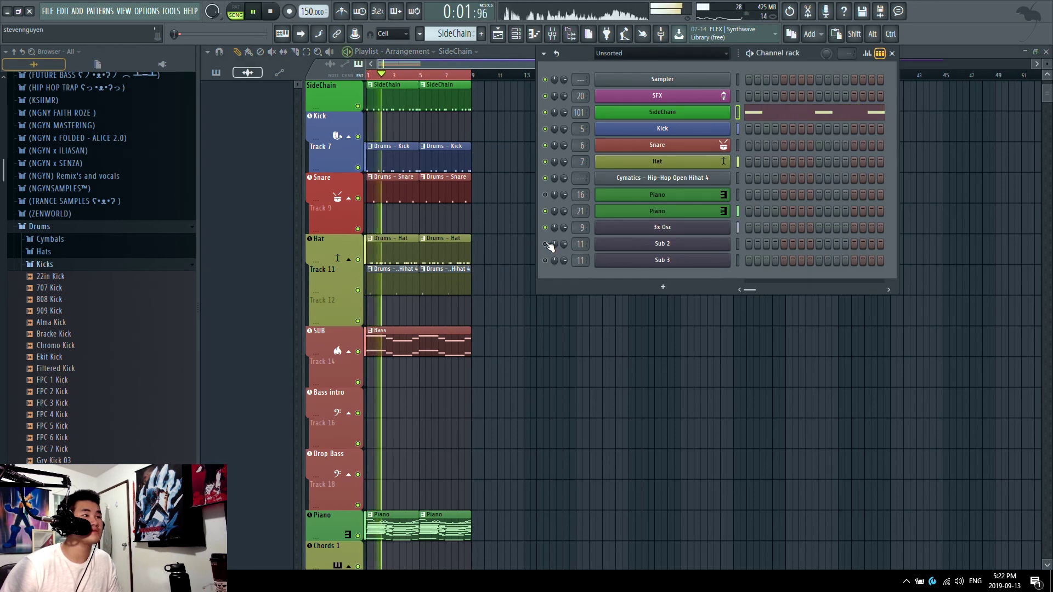
key(space)
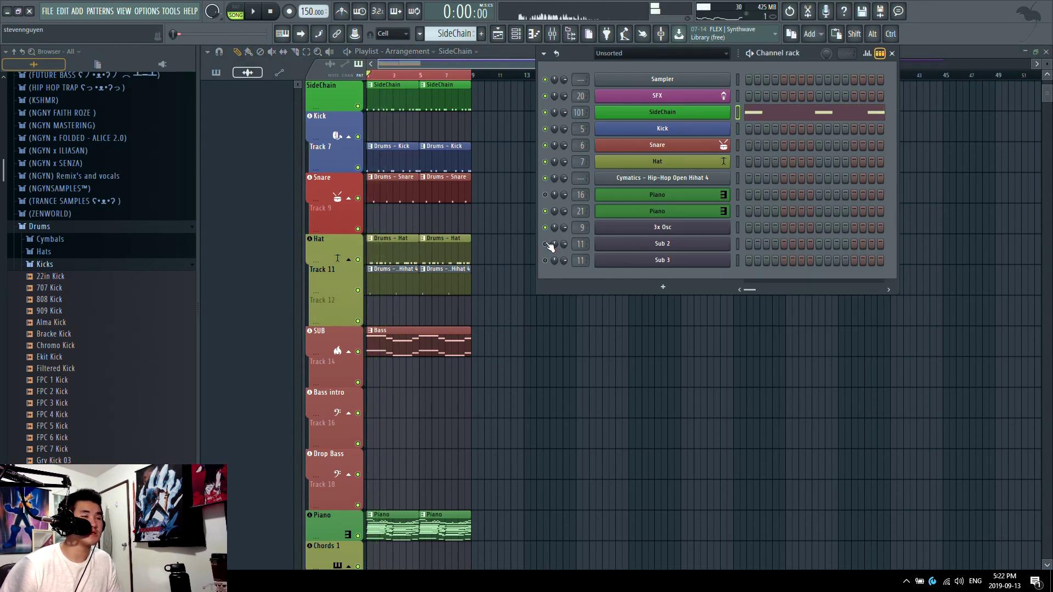
key(space)
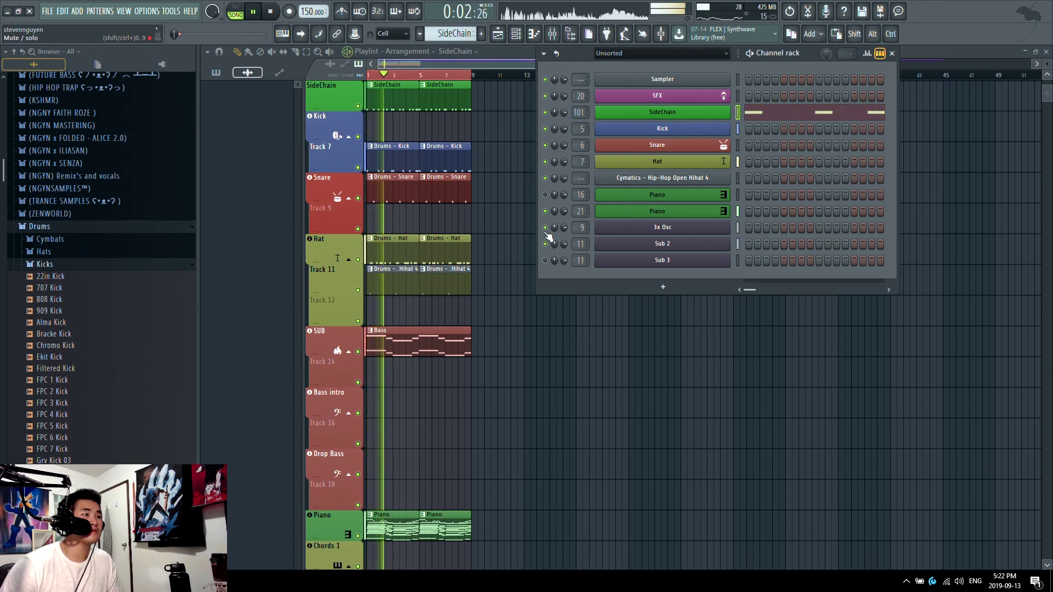
key(space)
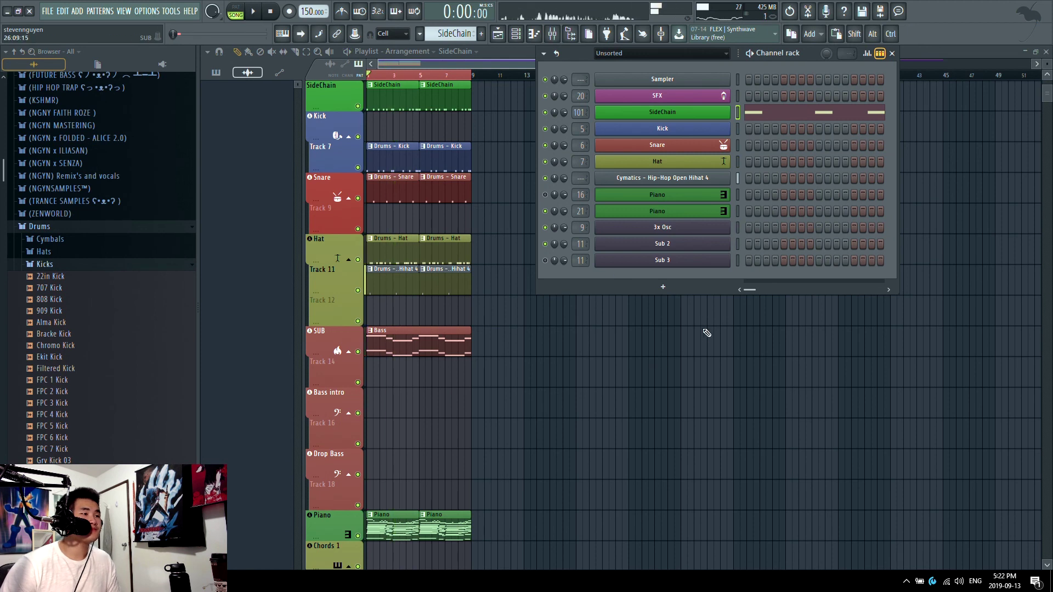